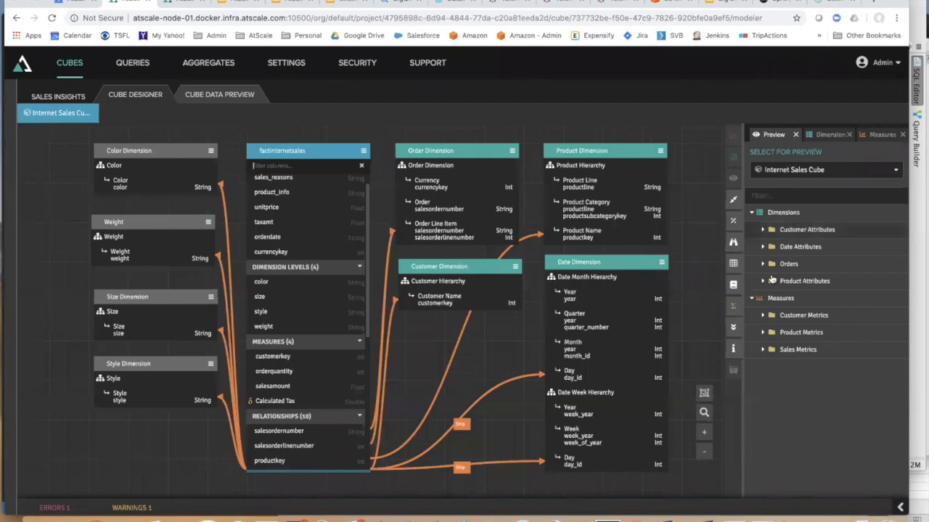
# - Inspect the Sales Metrics, Orders and Customer Attributes folders, then switch to the Tableau workbook
pyautogui.click(762, 350)
pyautogui.click(762, 350)
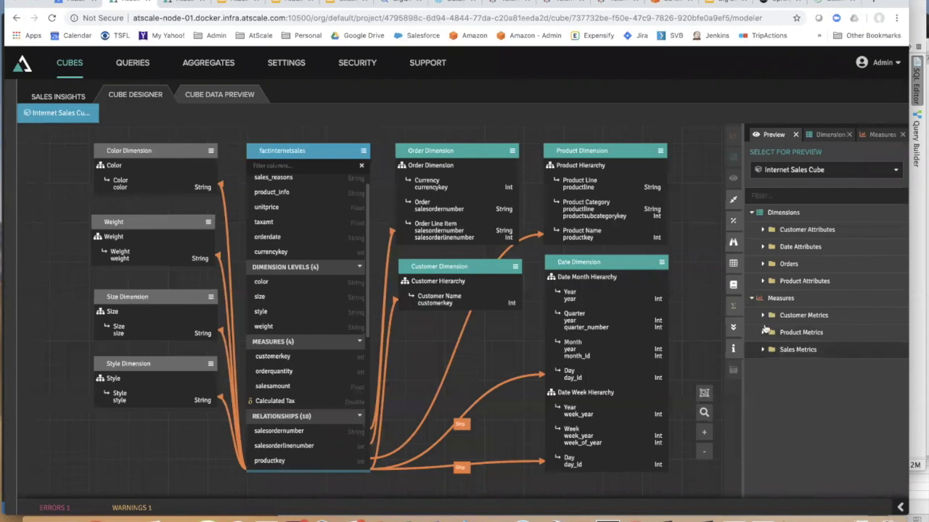
pyautogui.click(761, 265)
pyautogui.click(761, 264)
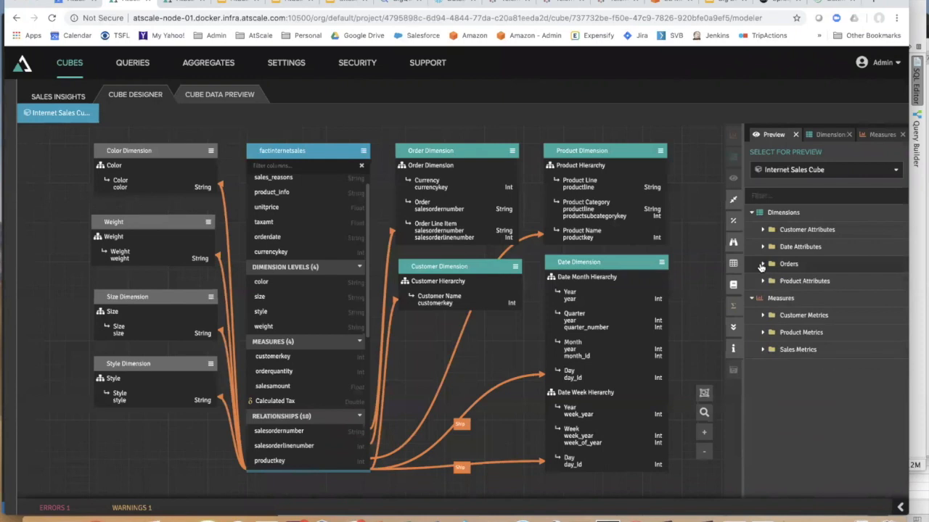
pyautogui.click(763, 230)
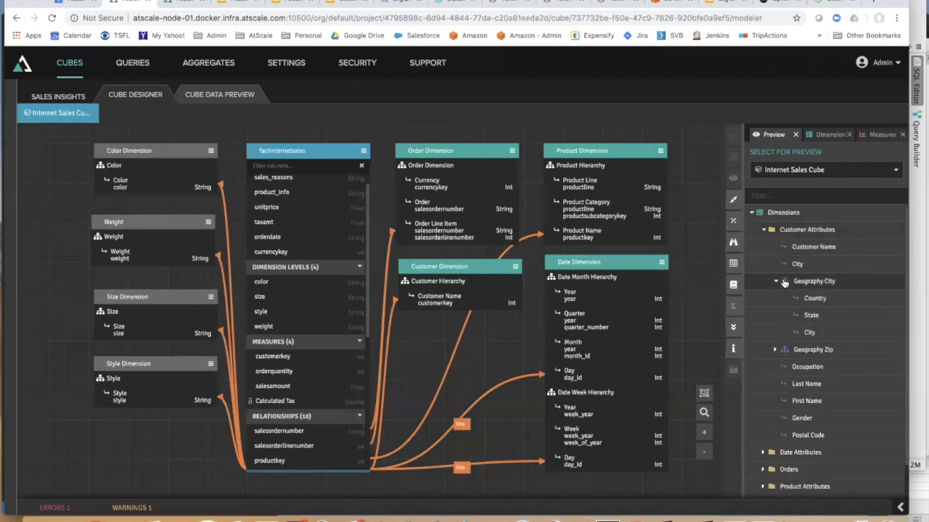
pyautogui.click(762, 230)
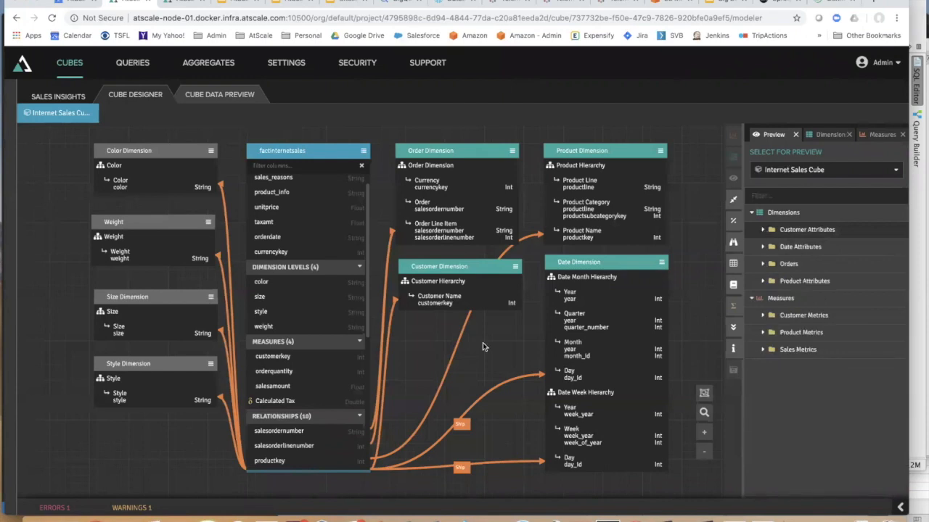
pyautogui.click(266, 520)
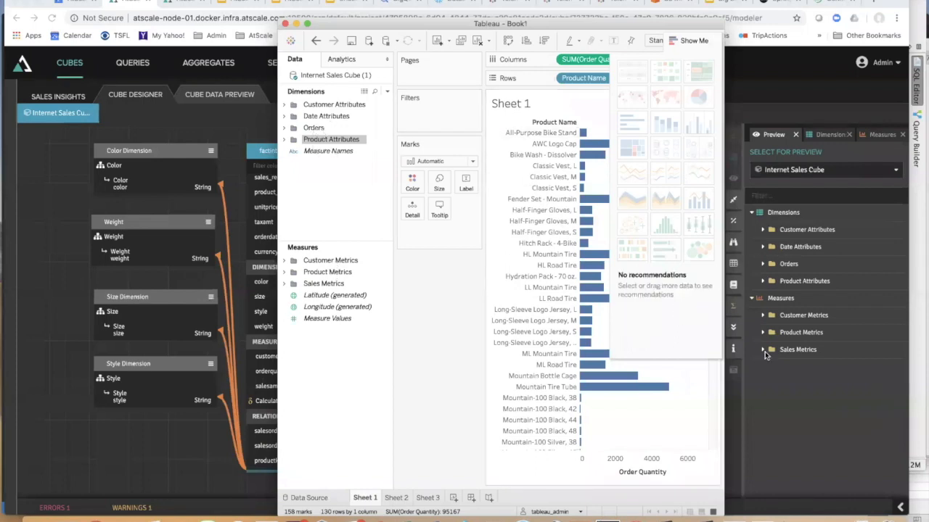
# - Close the Tableau workbook with Don't Save, returning to the Internet Sales Cube designer
pyautogui.click(380, 320)
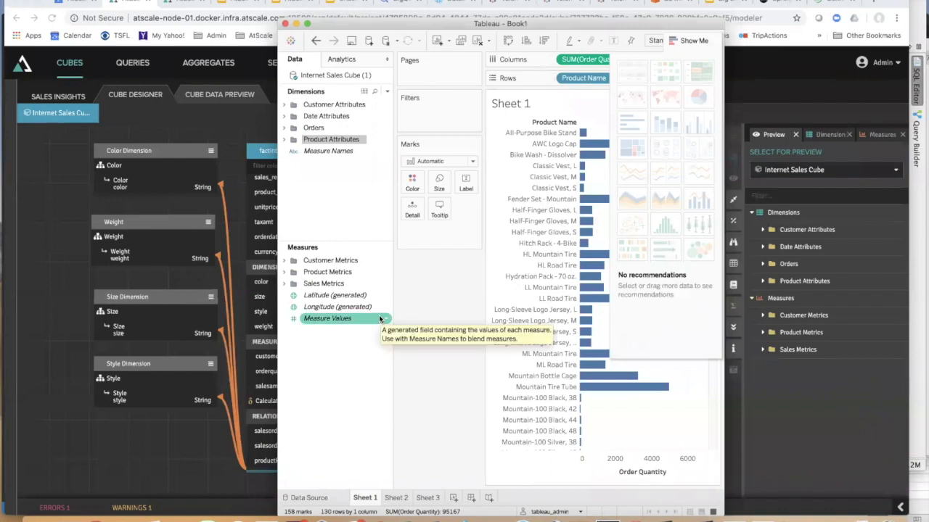
pyautogui.click(284, 24)
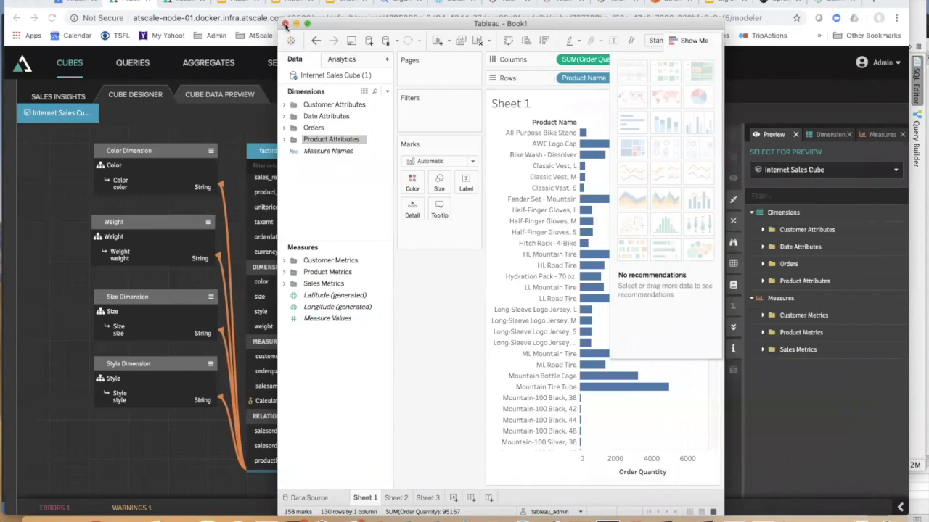
pyautogui.click(470, 280)
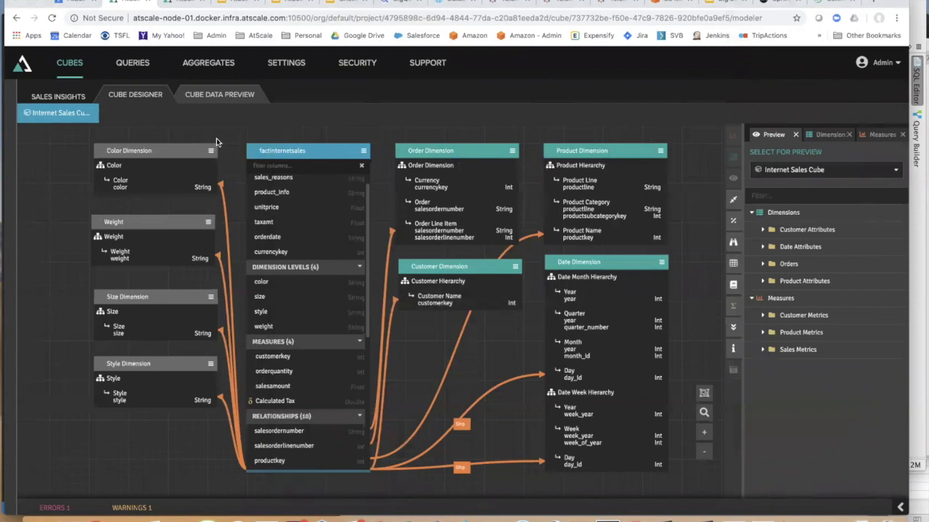
# - Add a cube named Retail Demo to Sales Insights and enter its empty model
pyautogui.click(62, 95)
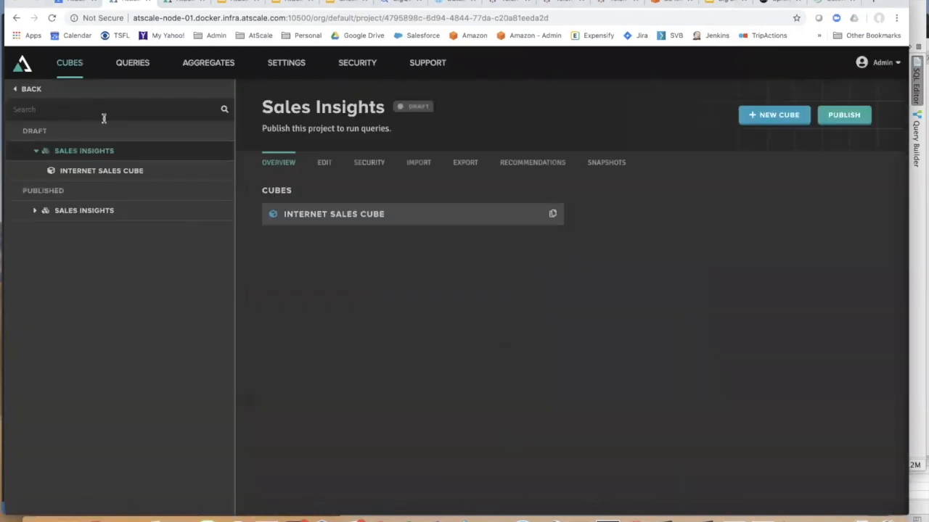
pyautogui.click(769, 118)
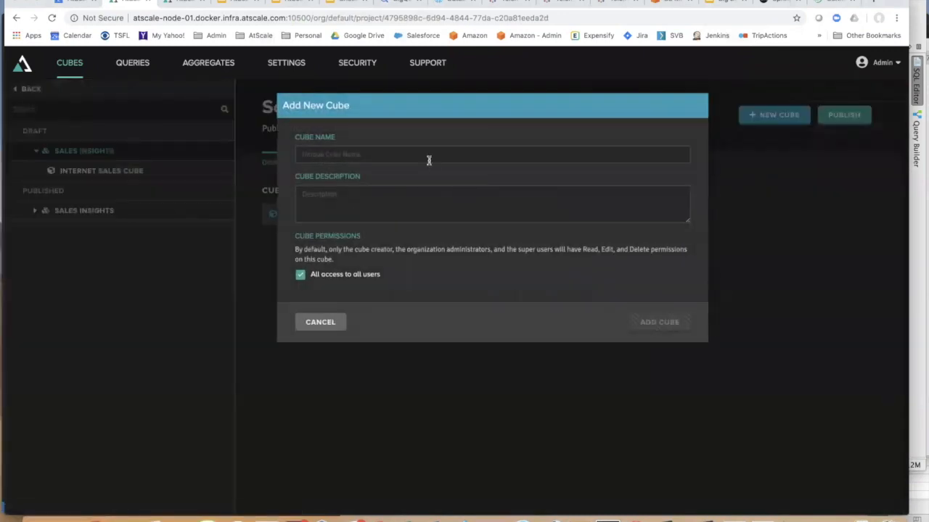
pyautogui.click(424, 157)
pyautogui.write('Retail Demo')
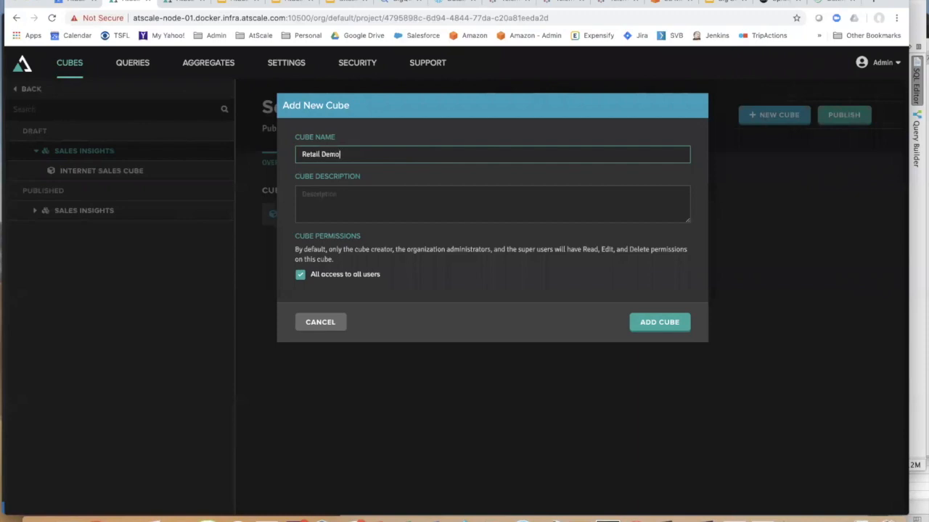
pyautogui.click(667, 323)
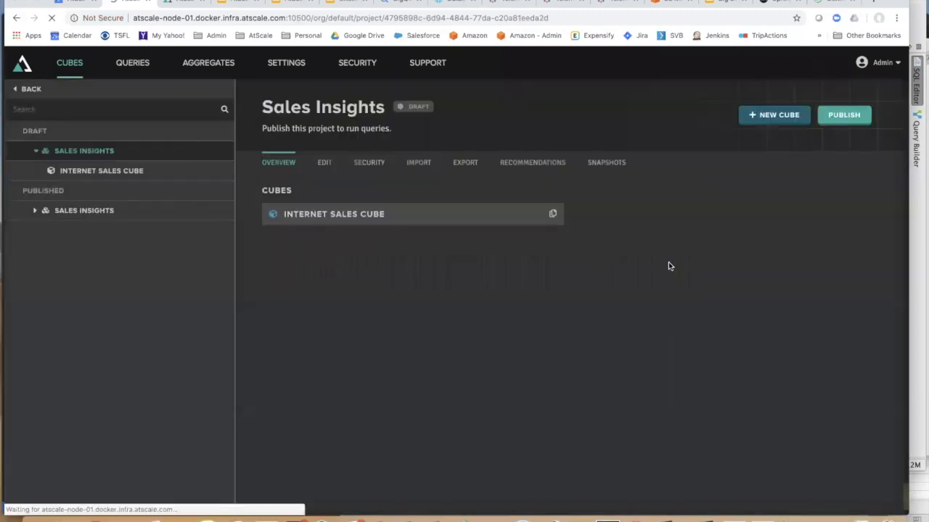
pyautogui.click(638, 213)
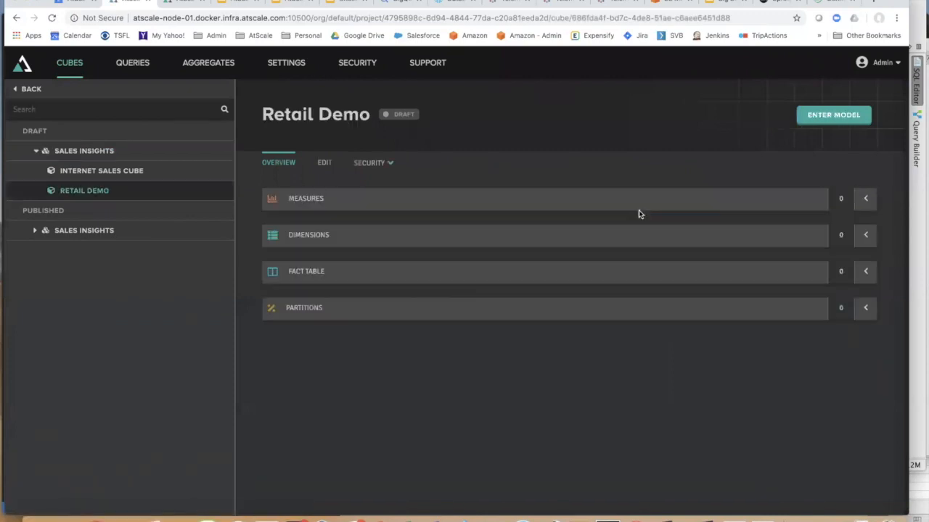
pyautogui.click(804, 123)
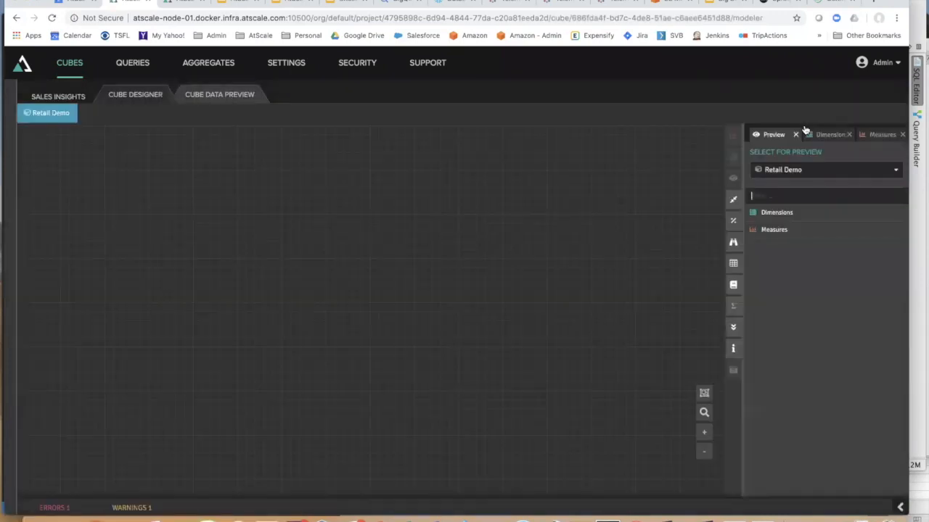
# - Drag sales_log from the DEMO > ATSCALE schema onto the Retail Demo canvas
pyautogui.click(732, 265)
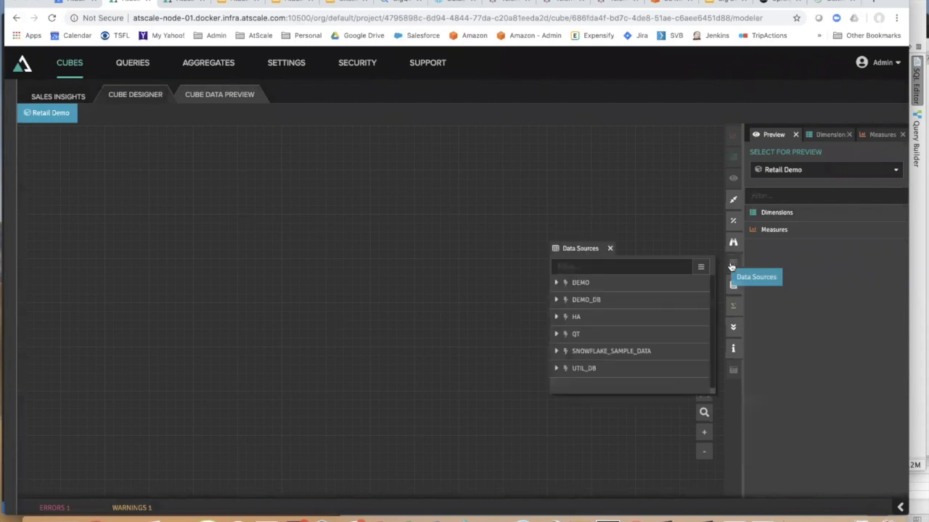
pyautogui.click(556, 282)
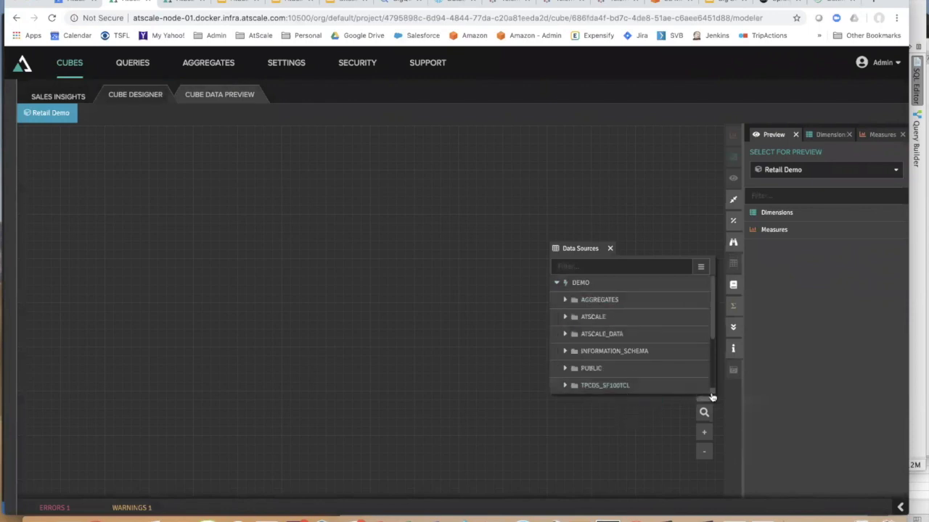
pyautogui.moveTo(713, 394); pyautogui.dragTo(707, 498)
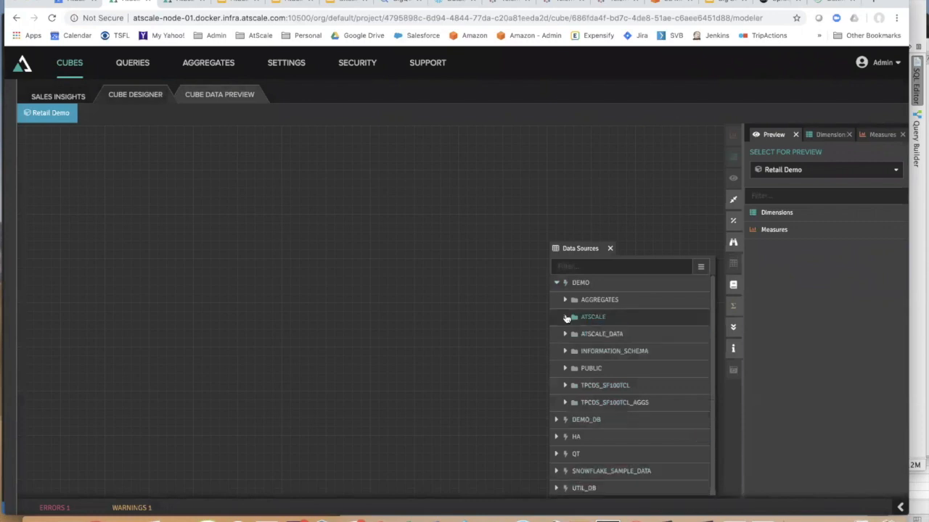
pyautogui.click(565, 317)
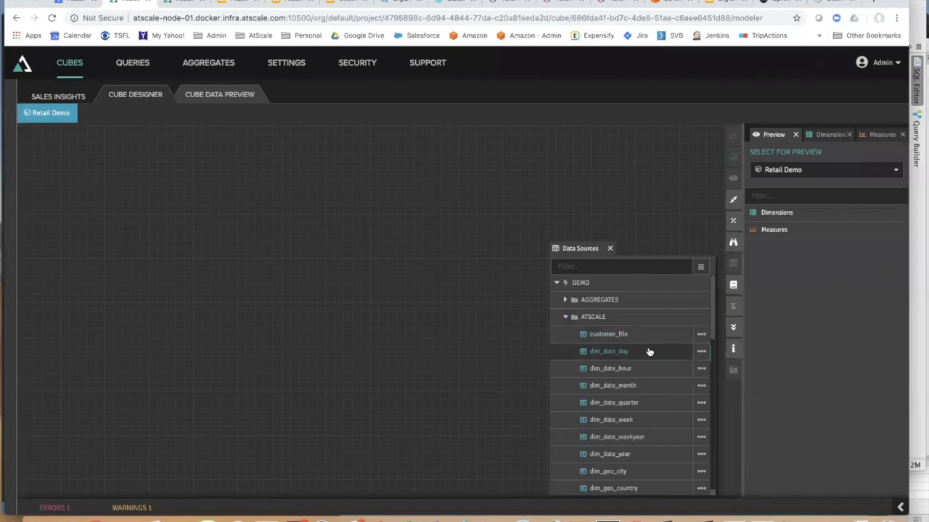
pyautogui.scroll(-5, 649, 352)
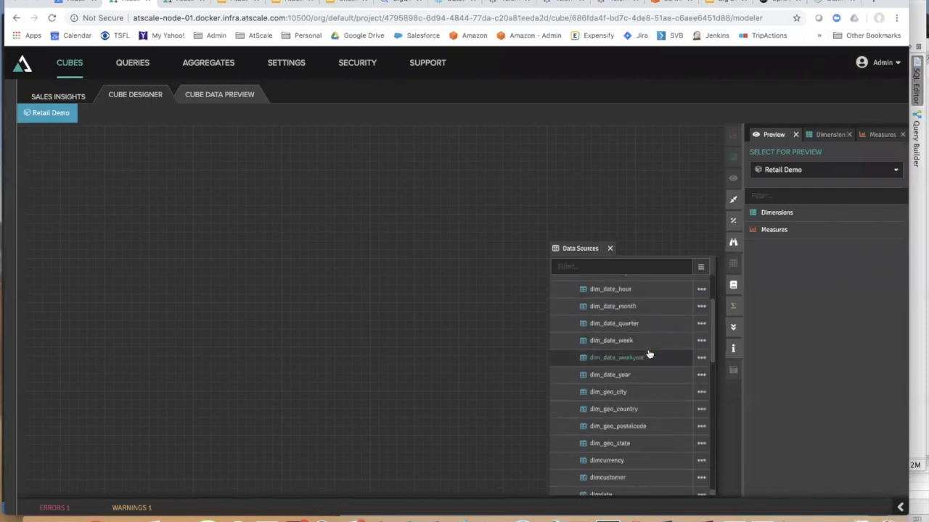
pyautogui.scroll(-5, 649, 354)
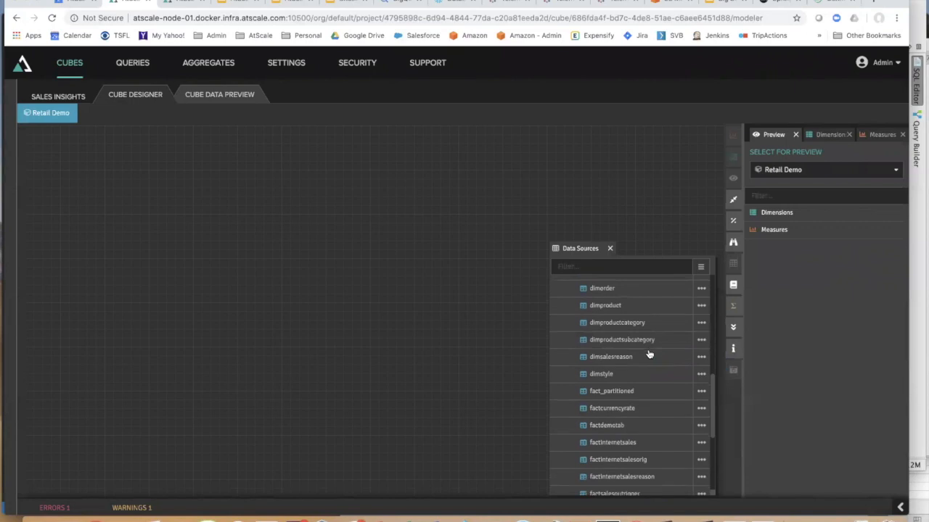
pyautogui.scroll(-3, 649, 354)
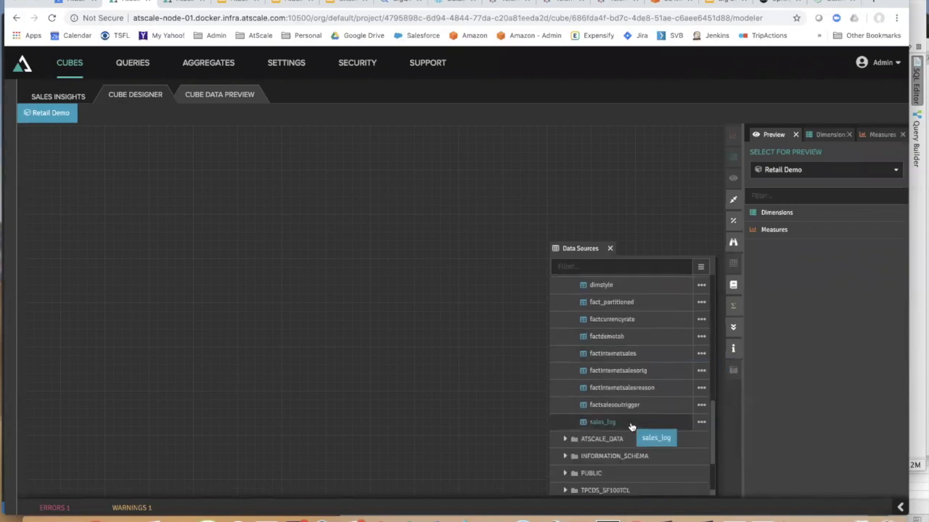
pyautogui.moveTo(626, 423); pyautogui.dragTo(154, 168)
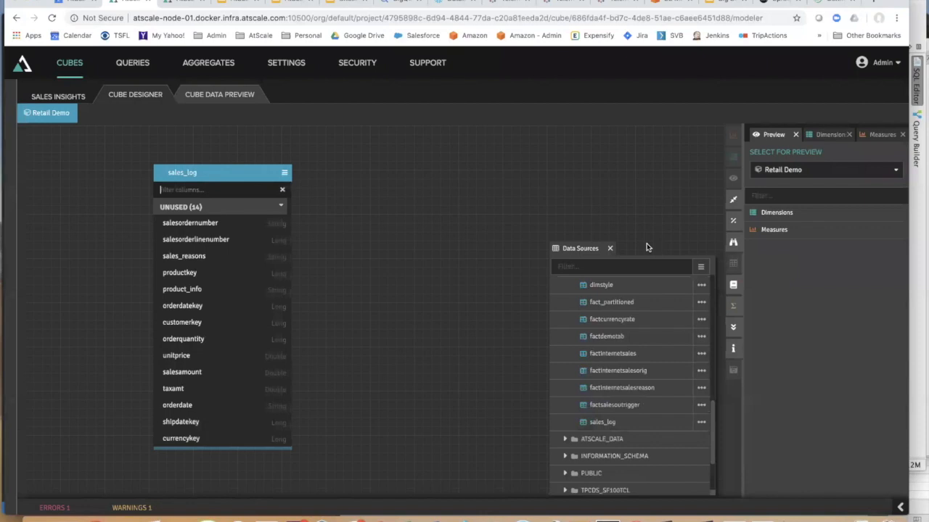
pyautogui.click(609, 249)
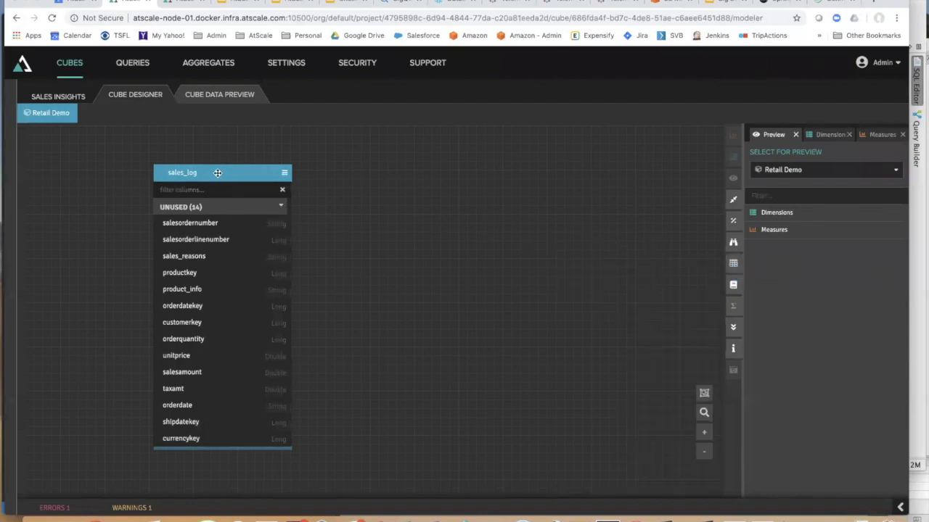
# - Preview sales_log's rows, widen the product_info column, and select shipdatekey's data type
pyautogui.doubleClick(217, 173)
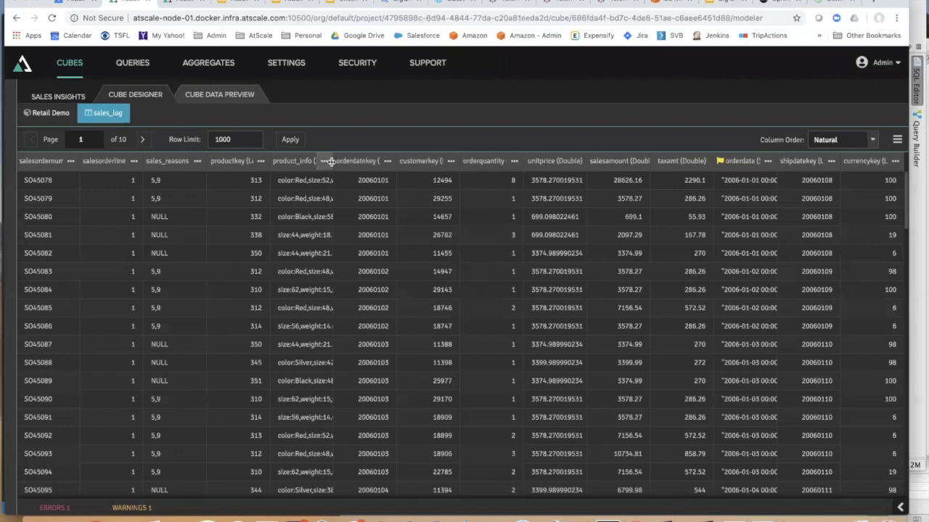
pyautogui.moveTo(331, 161); pyautogui.dragTo(431, 178)
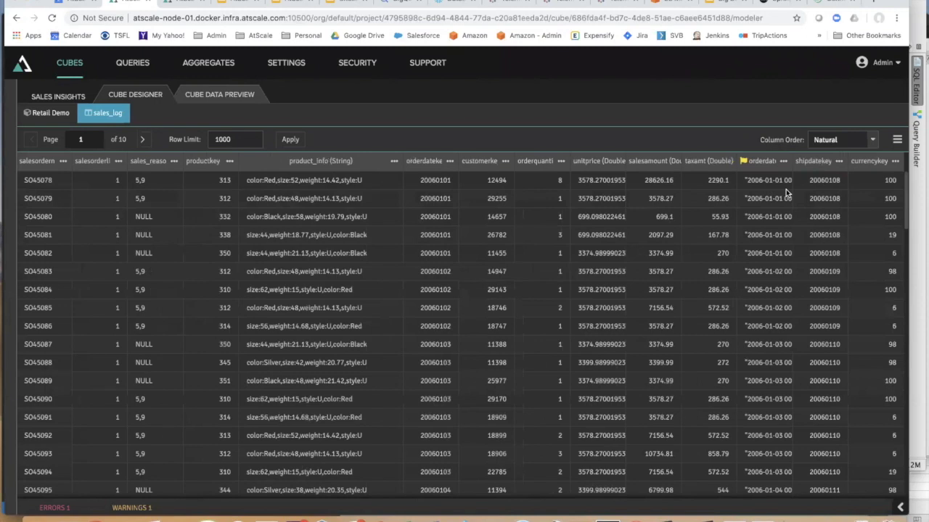
pyautogui.click(839, 161)
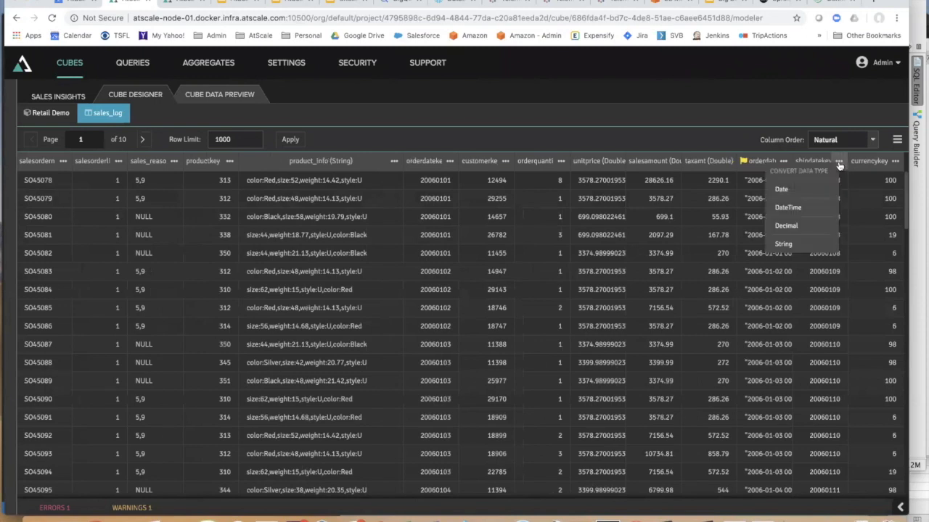
pyautogui.click(795, 192)
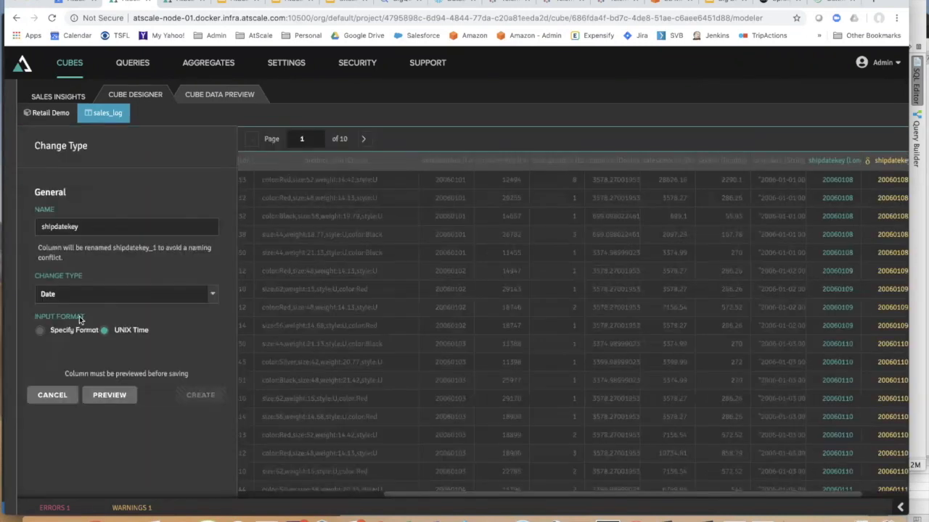
pyautogui.click(51, 330)
pyautogui.click(69, 346)
pyautogui.write('YYYY')
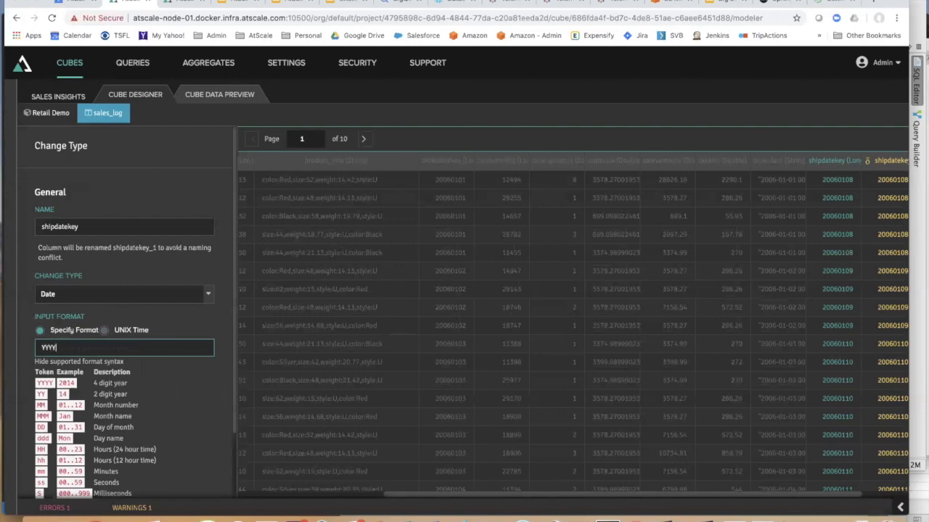
pyautogui.write('MMYY')
pyautogui.click(109, 479)
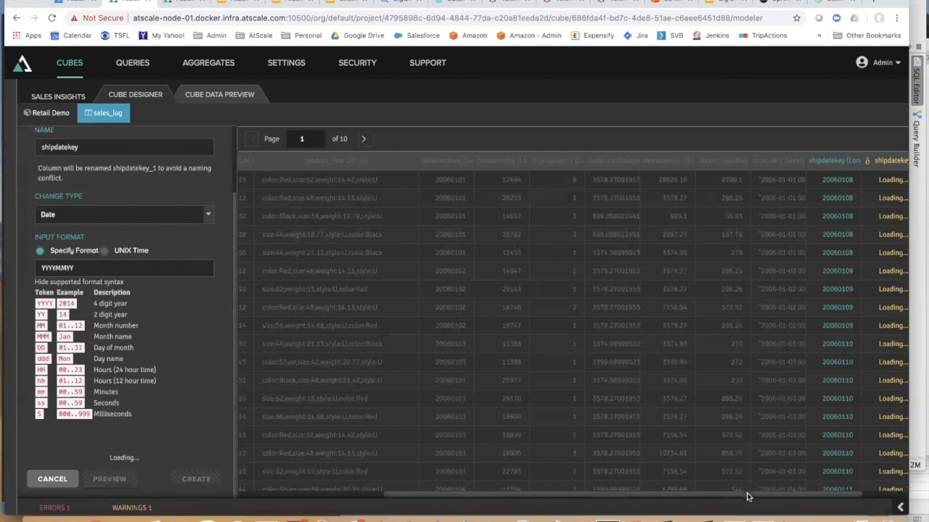
pyautogui.moveTo(747, 497); pyautogui.dragTo(849, 498)
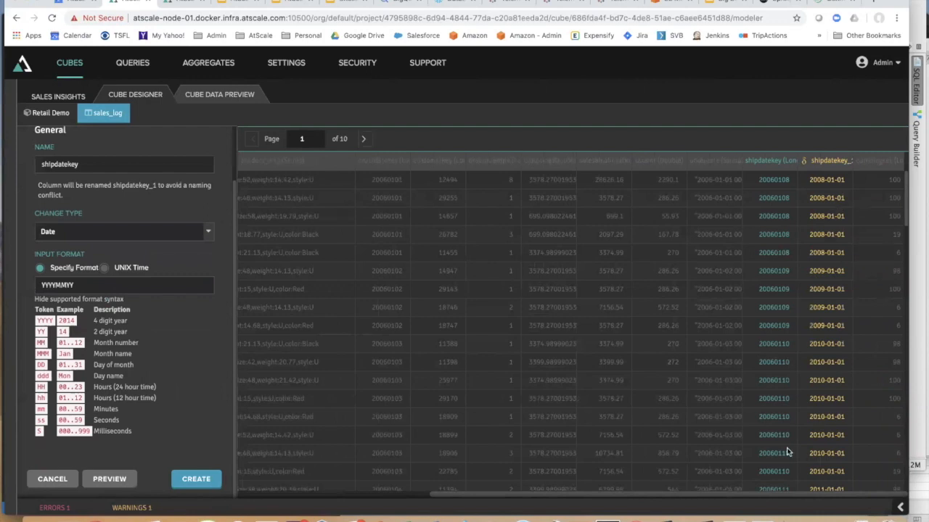
pyautogui.click(58, 480)
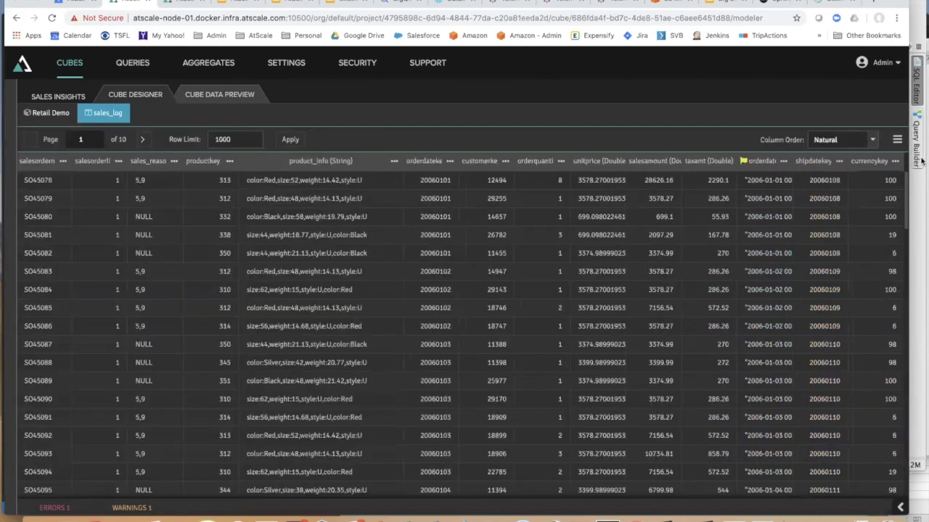
# - Create a Sales Tax calculated column with formula "salesamount"*0.085, validating its SQL syntax
pyautogui.click(870, 146)
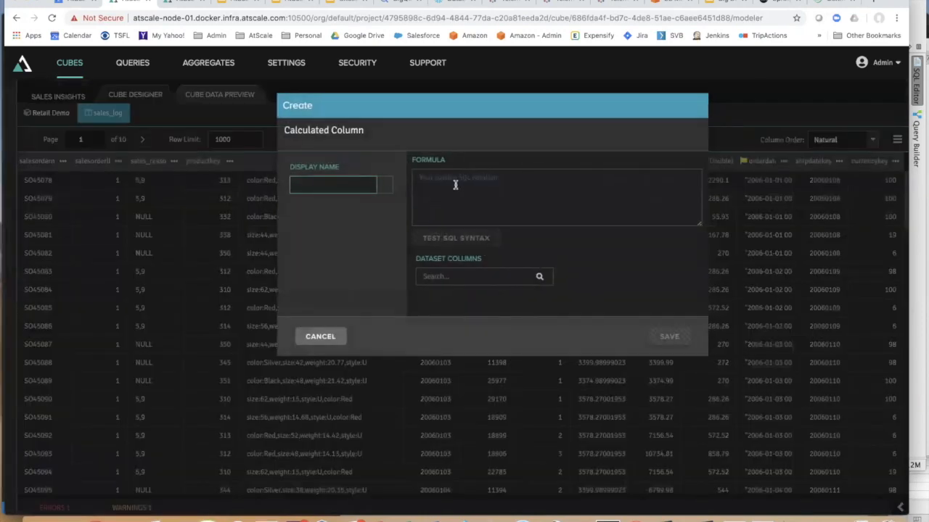
pyautogui.write('Salex')
pyautogui.click(464, 190)
pyautogui.write('sale')
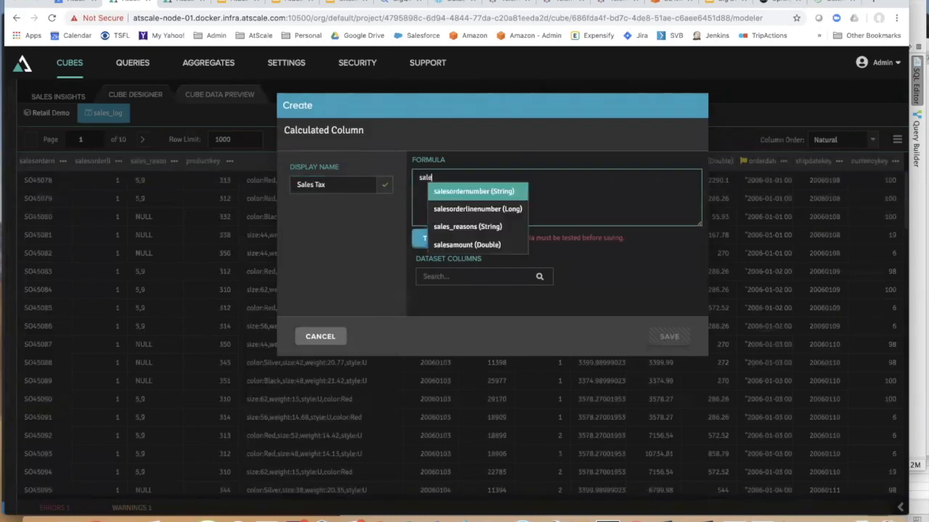
pyautogui.click(479, 245)
pyautogui.write('*0.085')
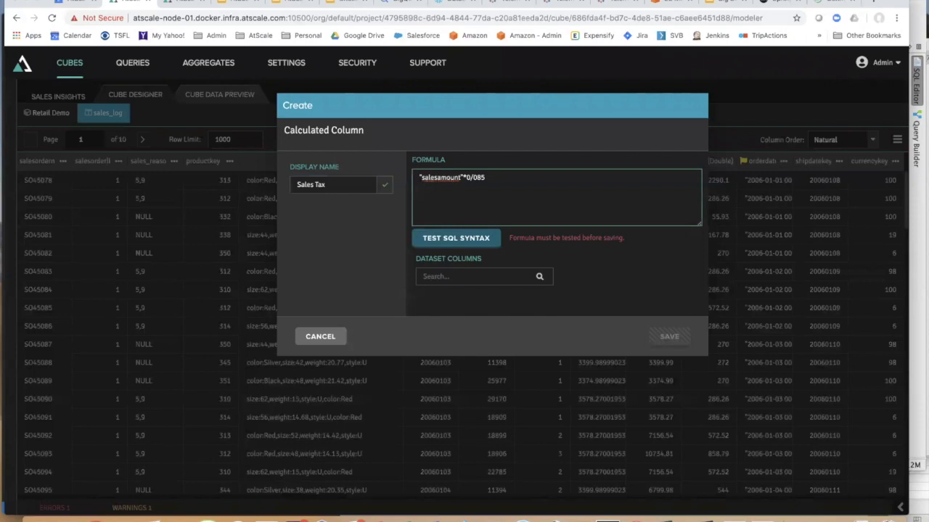
pyautogui.press('BackSpace')
pyautogui.press('BackSpace')
pyautogui.press('BackSpace')
pyautogui.click(440, 239)
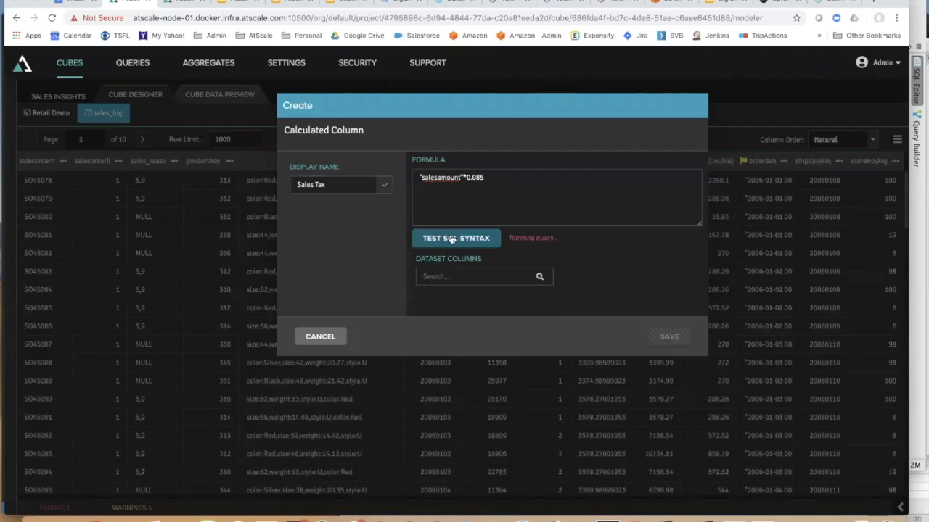
pyautogui.click(671, 339)
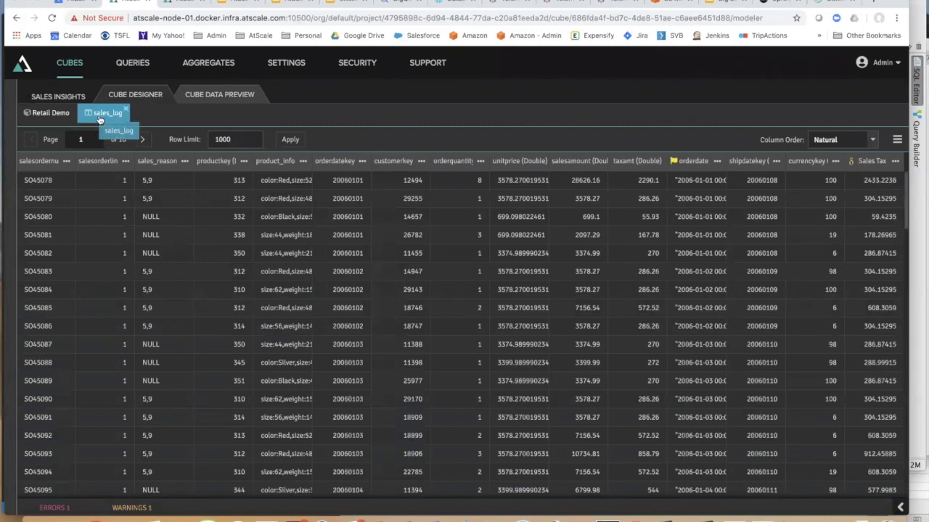
# - Drag Sales Tax into Measures as a Sum-aggregated measure and check it in the preview
pyautogui.click(46, 114)
pyautogui.moveTo(185, 289); pyautogui.dragTo(290, 290)
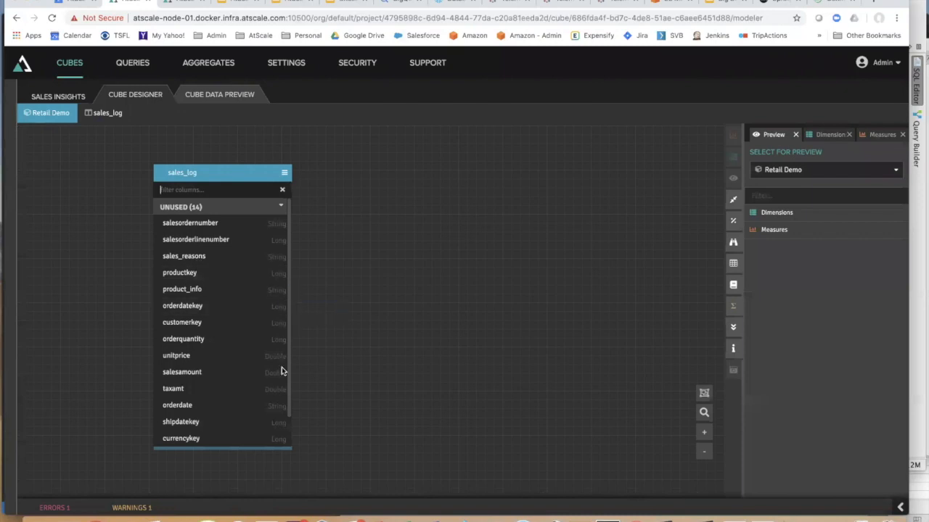
pyautogui.scroll(-1, 282, 369)
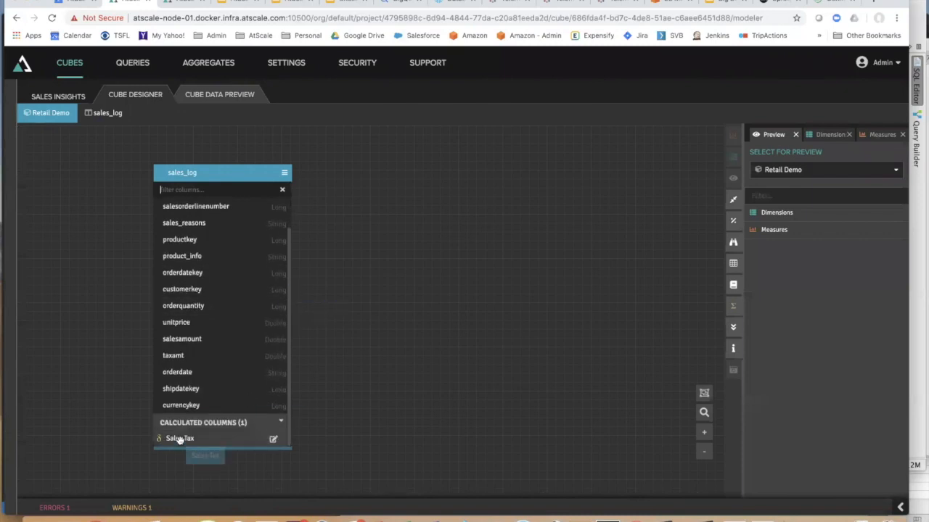
pyautogui.click(883, 136)
pyautogui.moveTo(165, 439); pyautogui.dragTo(769, 224)
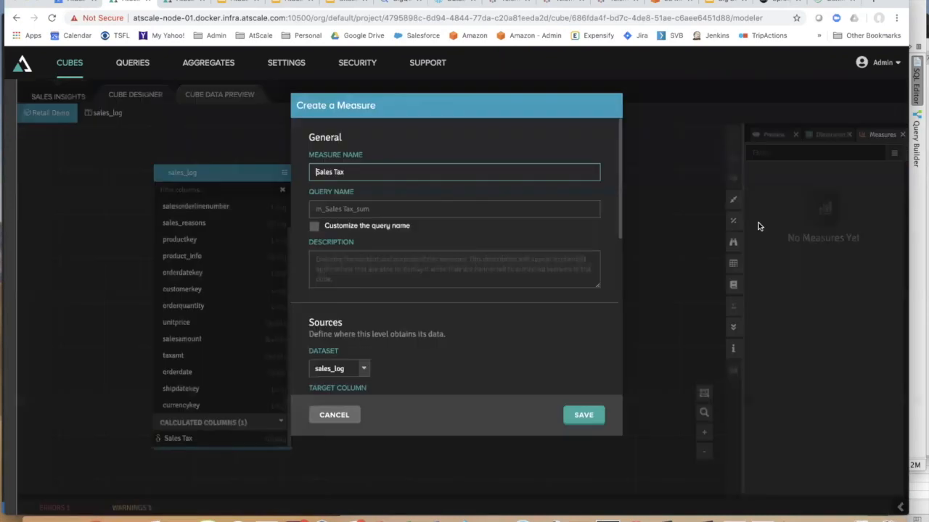
pyautogui.moveTo(619, 224); pyautogui.dragTo(617, 329)
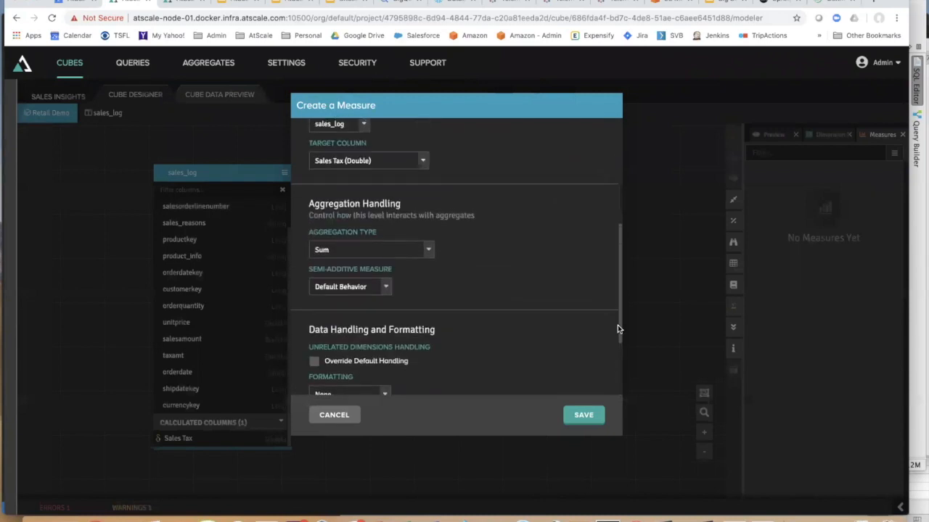
pyautogui.click(429, 250)
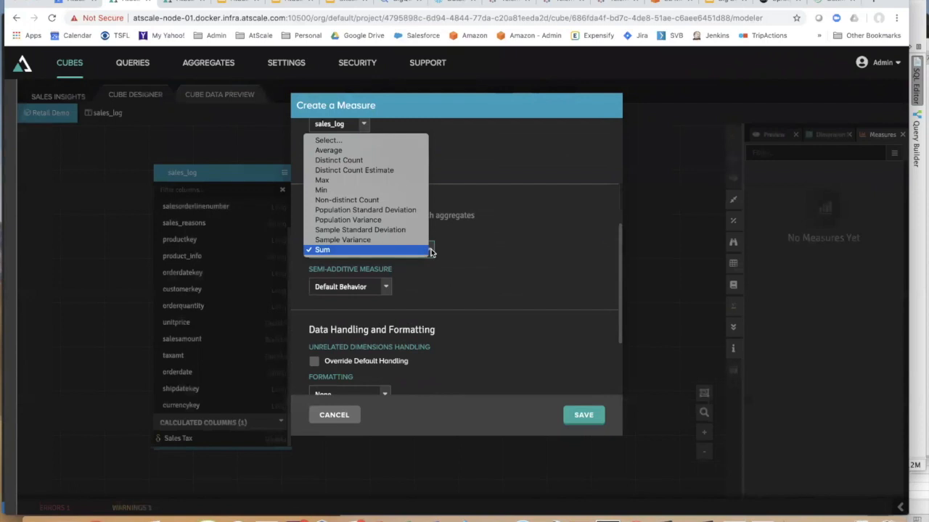
pyautogui.click(476, 254)
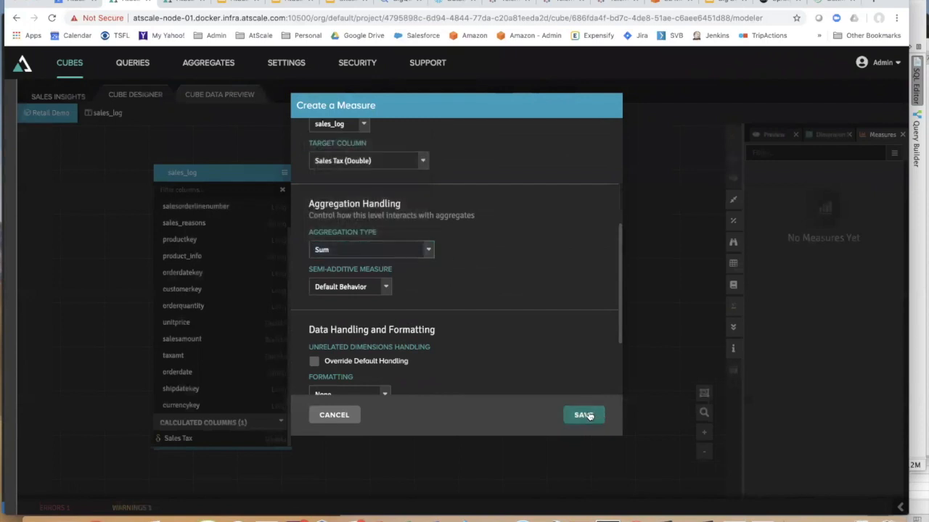
pyautogui.click(586, 415)
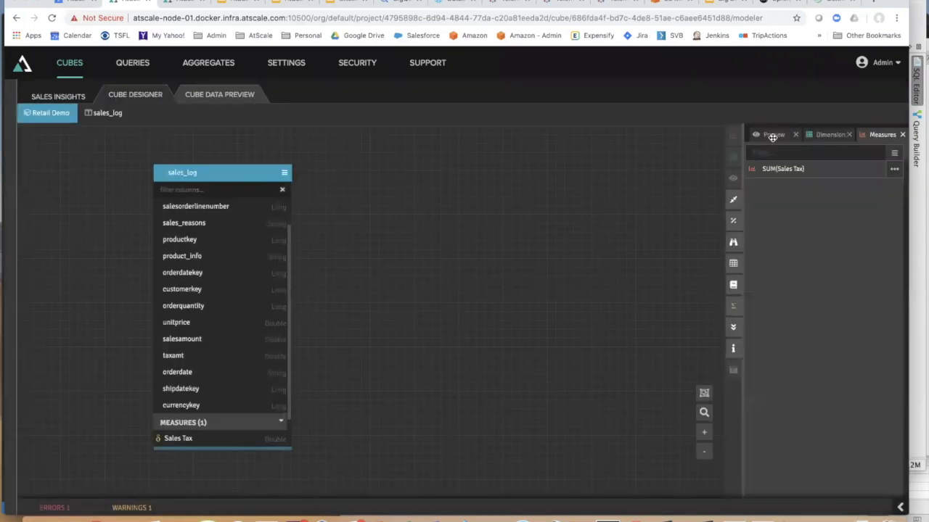
pyautogui.click(772, 136)
pyautogui.click(752, 229)
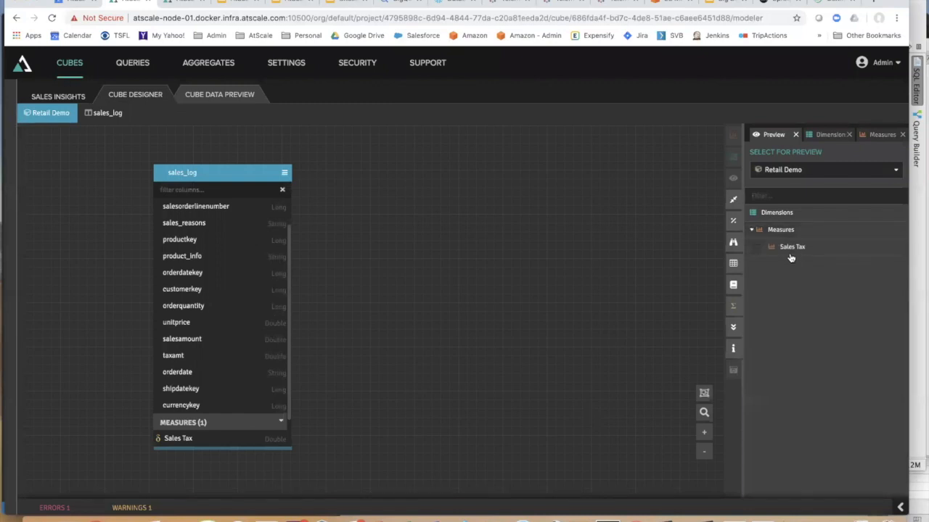
# - Add summed Order Quantity and Sales Amount measures from orderquantity and salesamount
pyautogui.click(790, 253)
pyautogui.click(881, 134)
pyautogui.moveTo(217, 306); pyautogui.dragTo(795, 236)
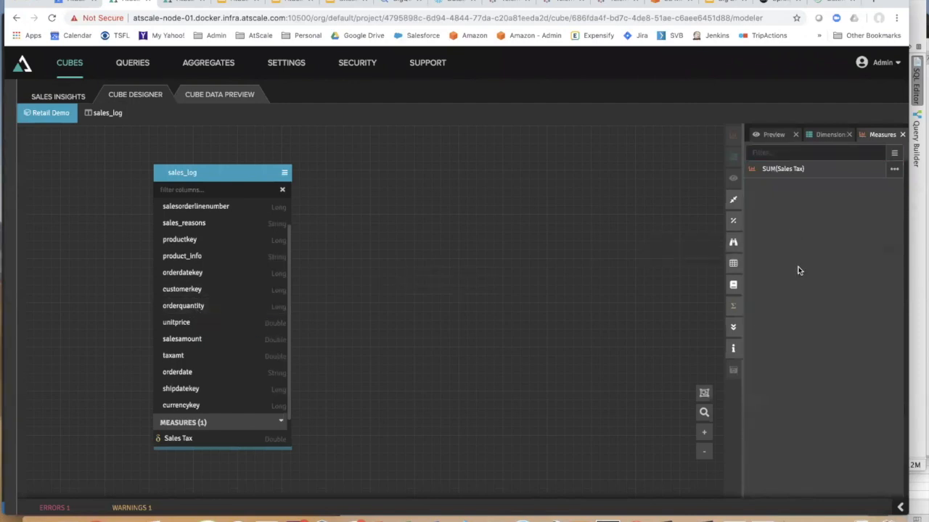
pyautogui.click(585, 415)
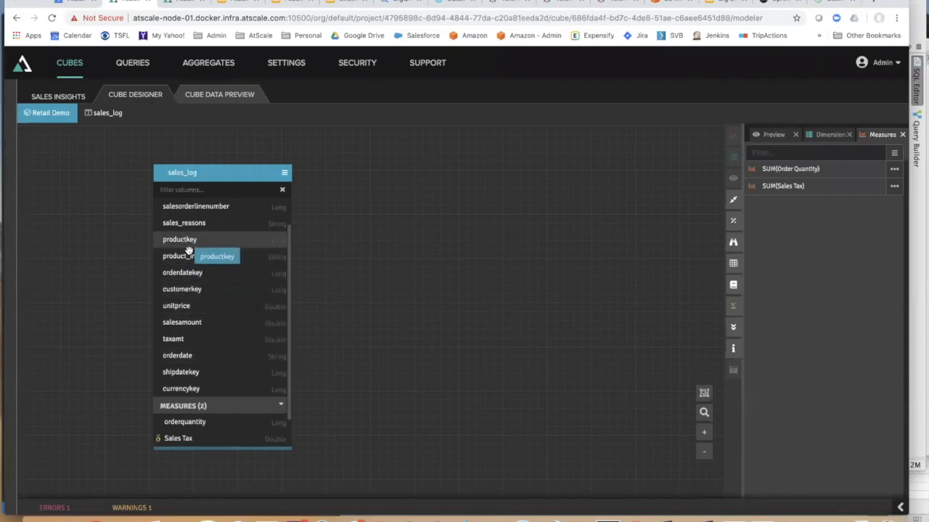
pyautogui.moveTo(194, 316); pyautogui.dragTo(807, 237)
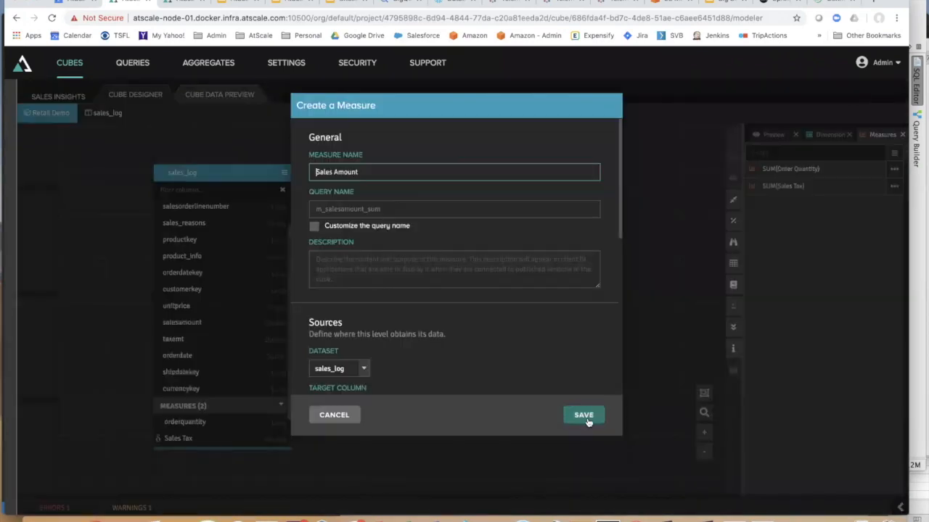
pyautogui.click(588, 417)
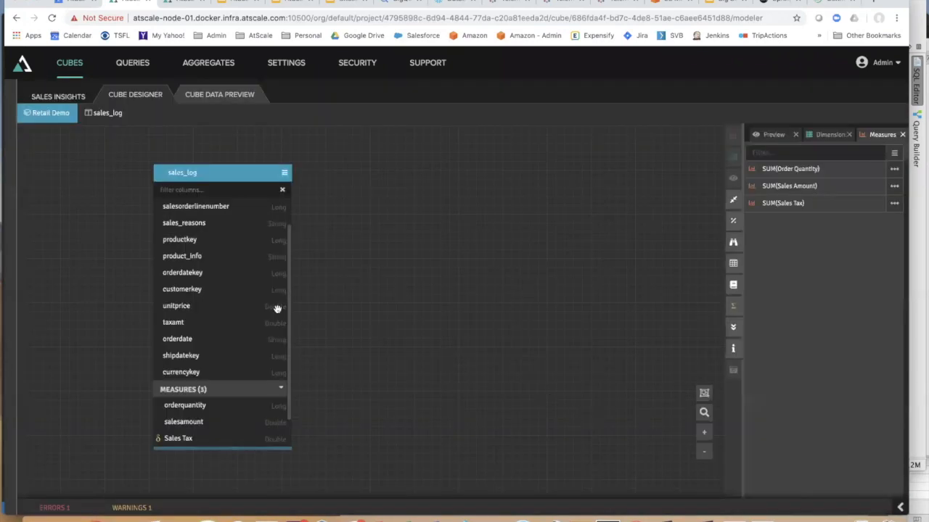
# - Make customerkey a Customer Distinct Count measure with Distinct Count Estimate aggregation
pyautogui.moveTo(193, 289); pyautogui.dragTo(798, 242)
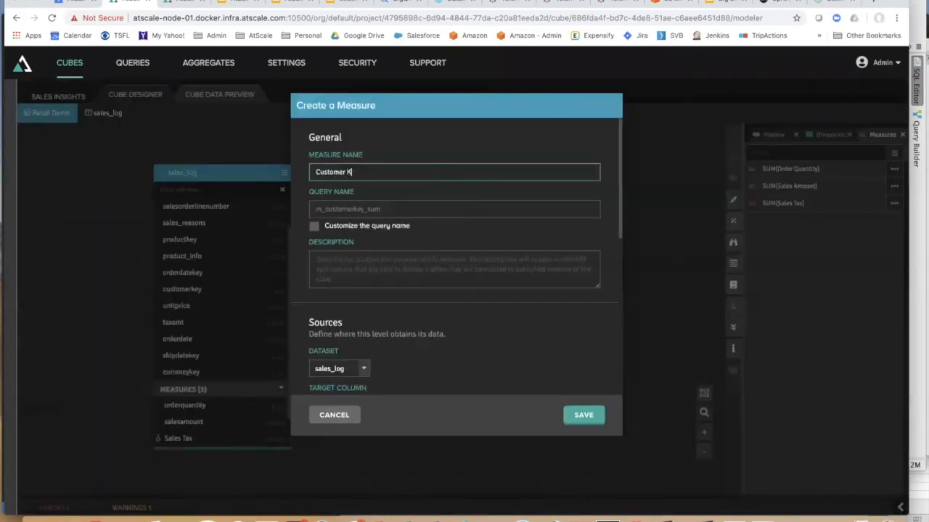
pyautogui.press('BackSpace')
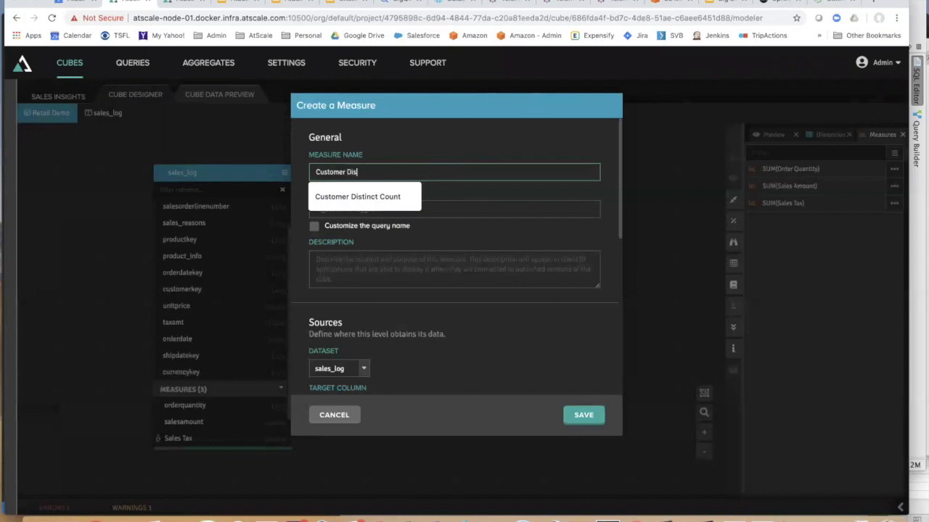
pyautogui.write('Distinct Count')
pyautogui.scroll(-5, 543, 340)
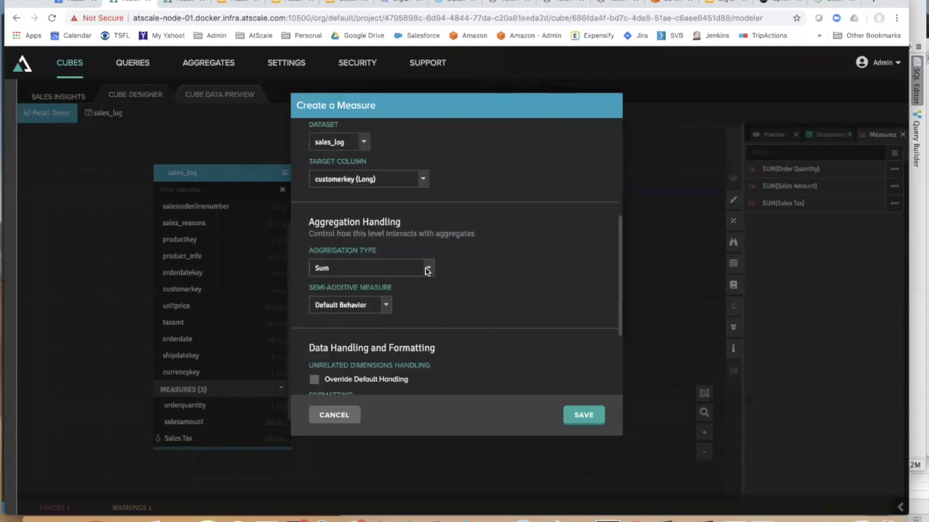
pyautogui.click(427, 269)
pyautogui.click(362, 188)
pyautogui.click(579, 409)
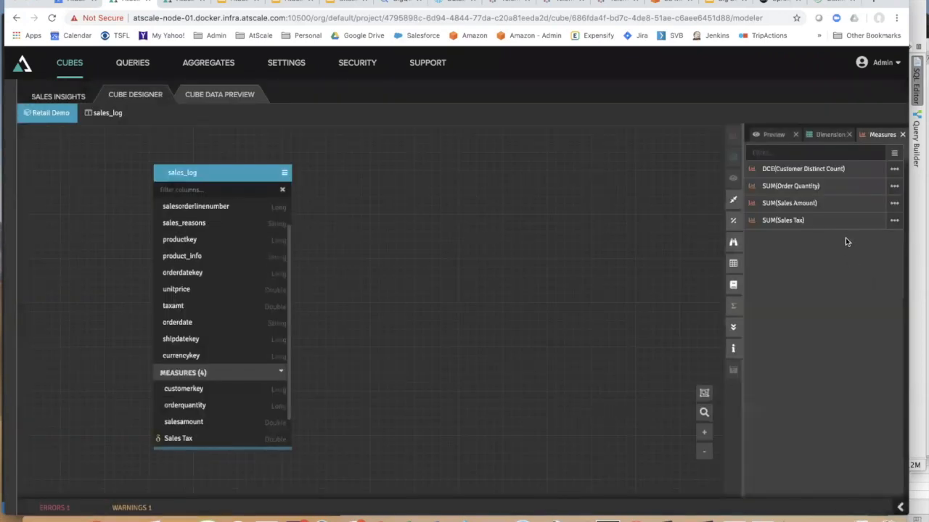
pyautogui.click(774, 135)
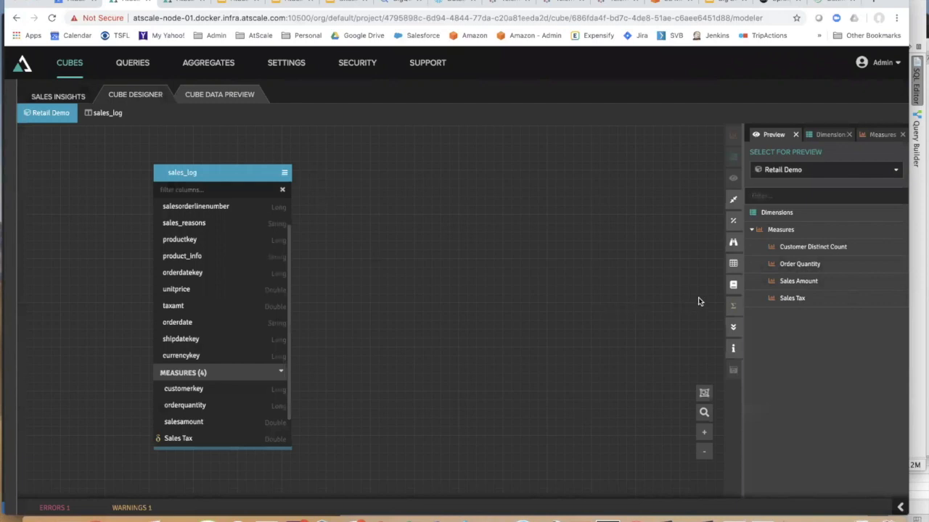
pyautogui.click(732, 285)
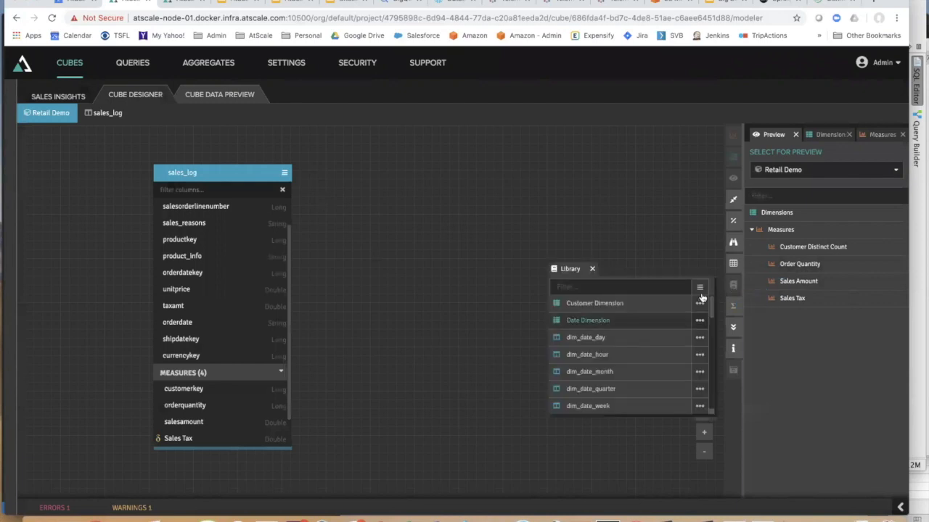
# - Filter the Library by dimension and arrange Date, Customer and Product dimensions beside sales_log
pyautogui.click(700, 288)
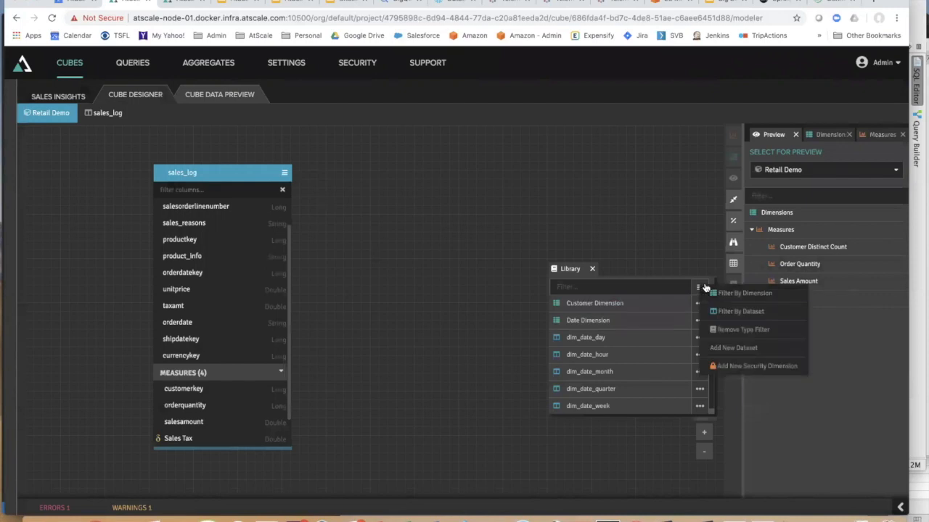
pyautogui.click(723, 296)
pyautogui.moveTo(591, 320); pyautogui.dragTo(357, 173)
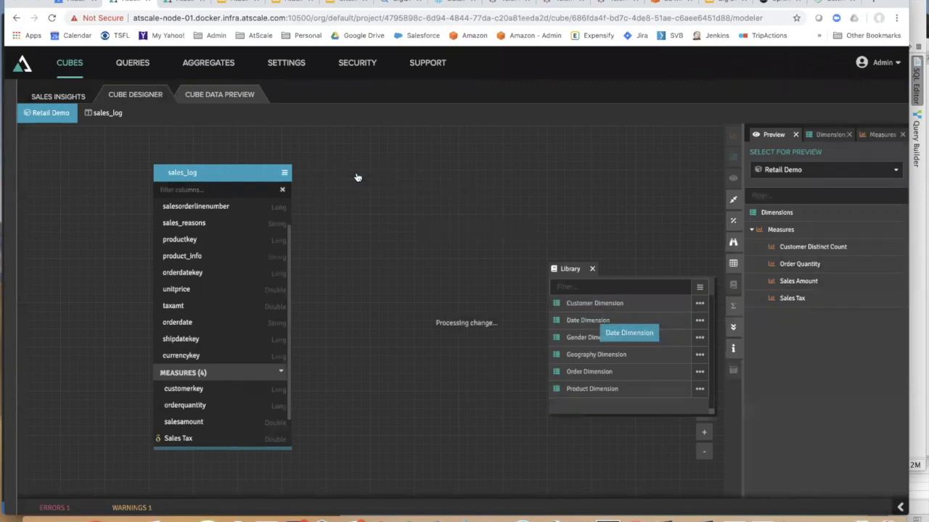
pyautogui.moveTo(218, 172); pyautogui.dragTo(118, 150)
pyautogui.moveTo(608, 354); pyautogui.dragTo(474, 172)
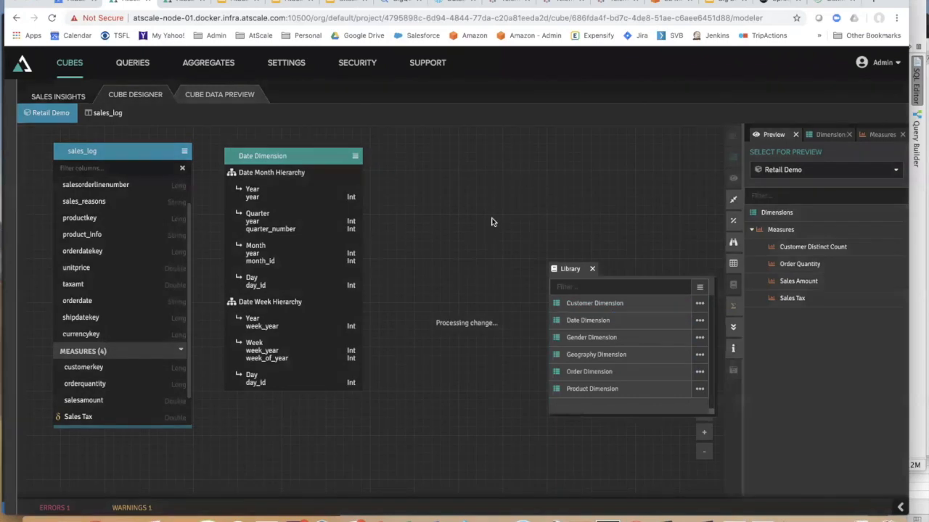
pyautogui.moveTo(606, 394); pyautogui.dragTo(450, 270)
pyautogui.click(591, 270)
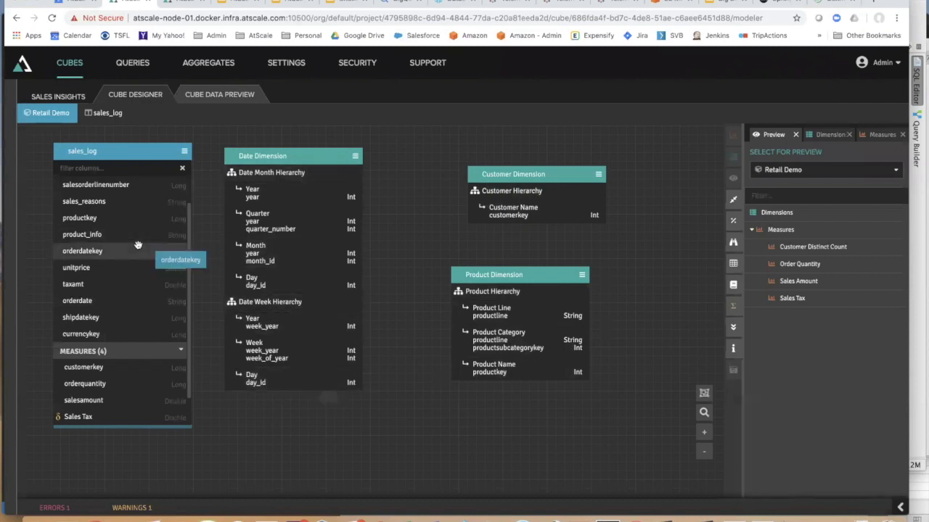
# - Link orderdatekey and shipdatekey to the Date Dimension, prefixing the ship relationship 'Ship'
pyautogui.moveTo(82, 253); pyautogui.dragTo(263, 283)
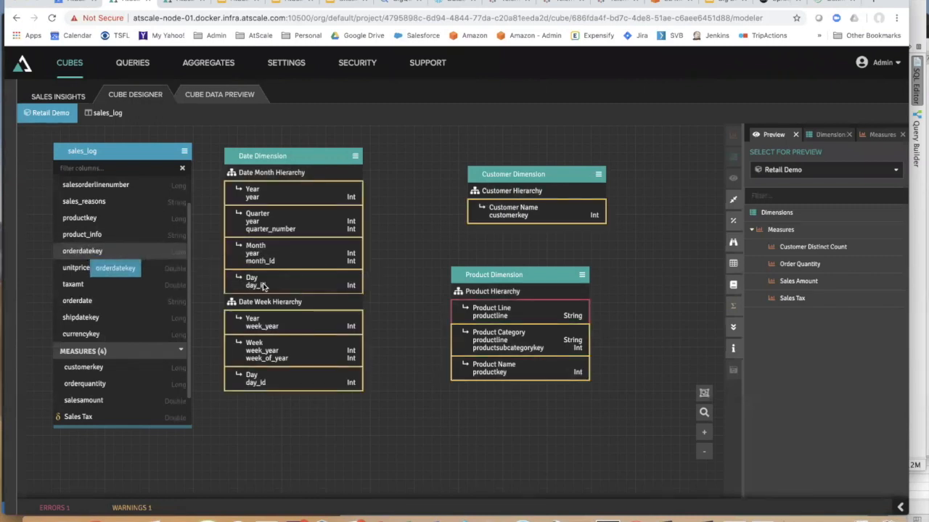
pyautogui.click(365, 274)
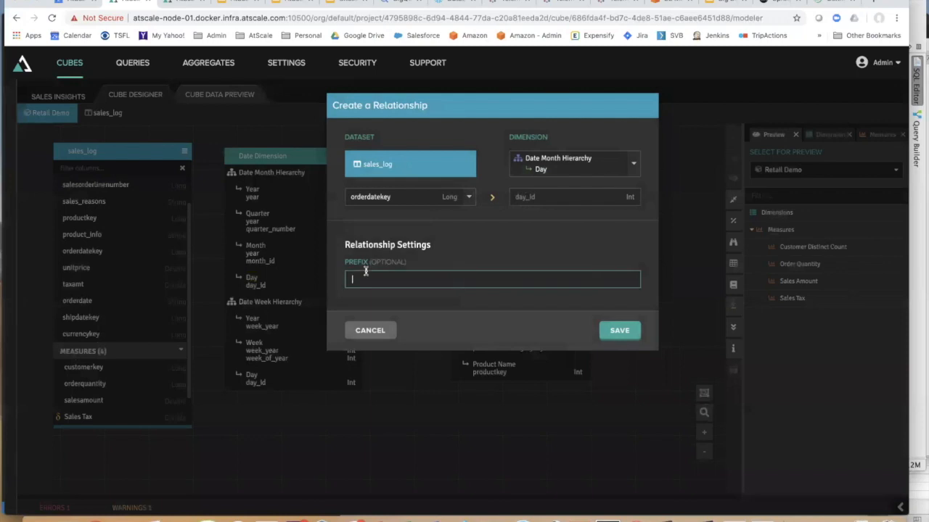
pyautogui.click(613, 331)
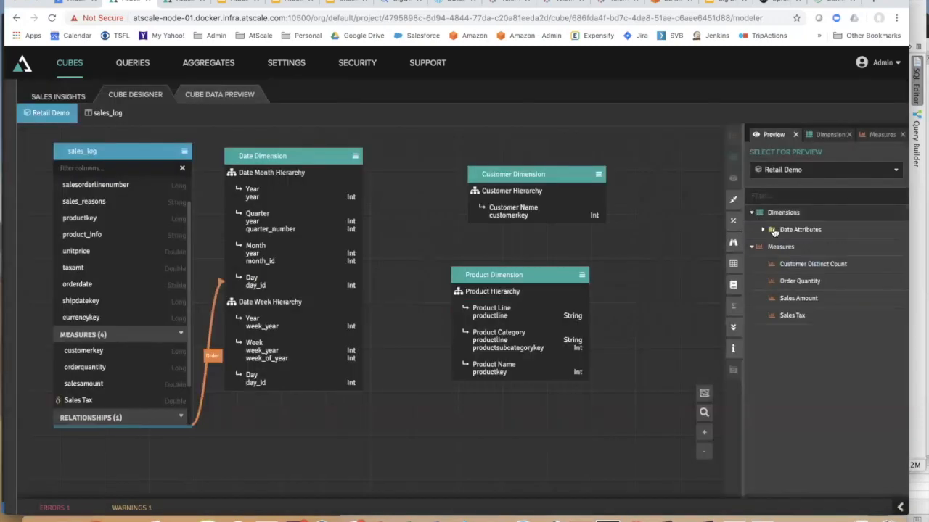
pyautogui.click(764, 230)
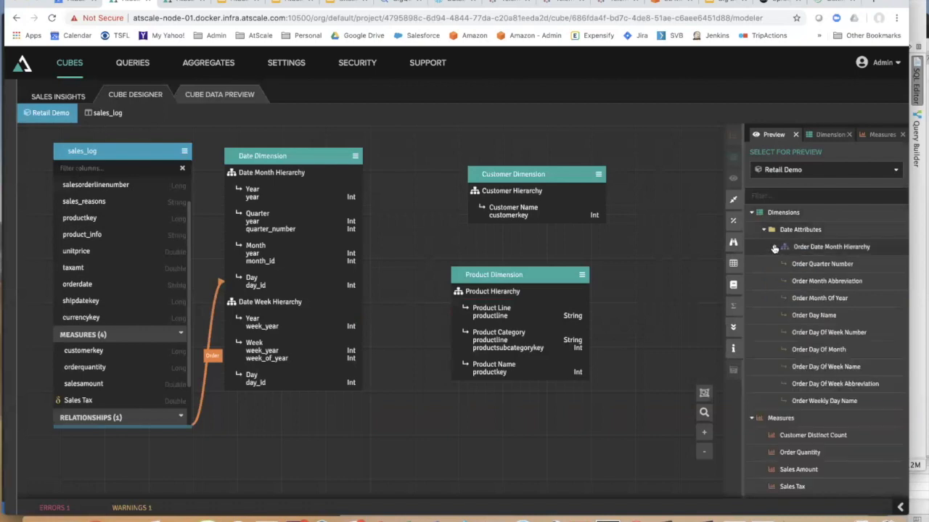
pyautogui.click(777, 248)
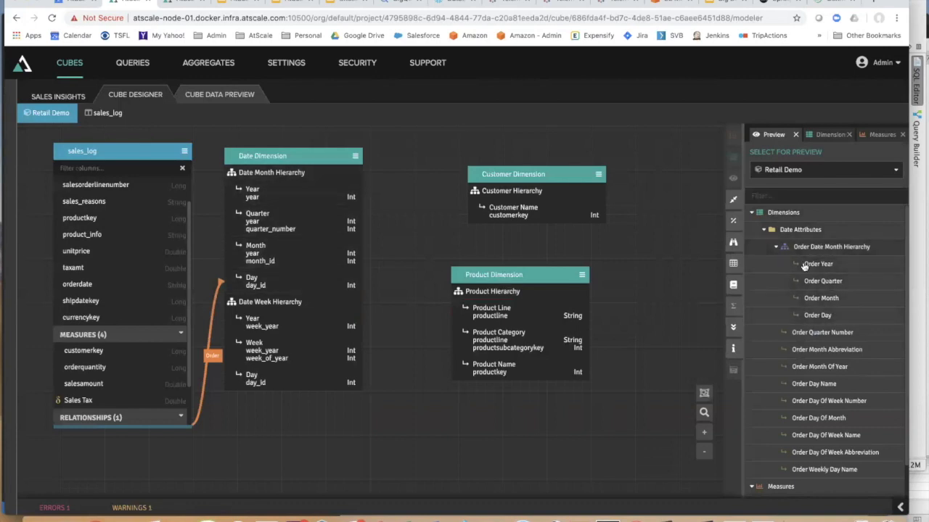
pyautogui.click(763, 232)
pyautogui.moveTo(152, 301); pyautogui.dragTo(251, 283)
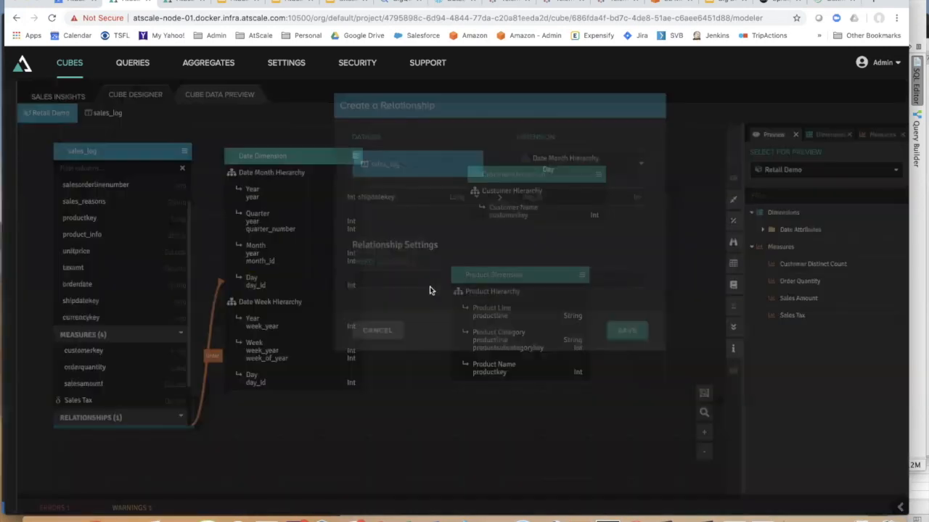
pyautogui.write('Ship')
pyautogui.press('Return')
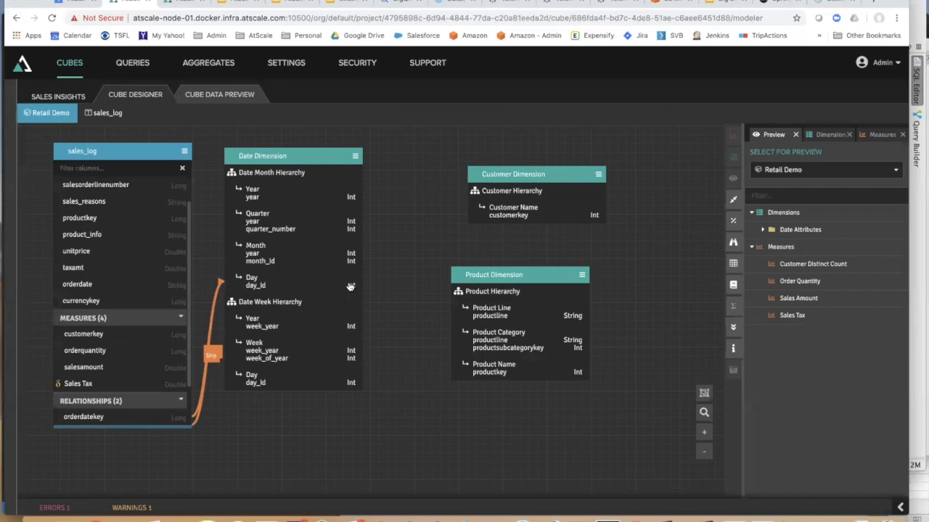
# - Relate customerkey to Customer Dimension and productkey to Product Name, then reopen sales_log's data
pyautogui.moveTo(106, 334); pyautogui.dragTo(523, 213)
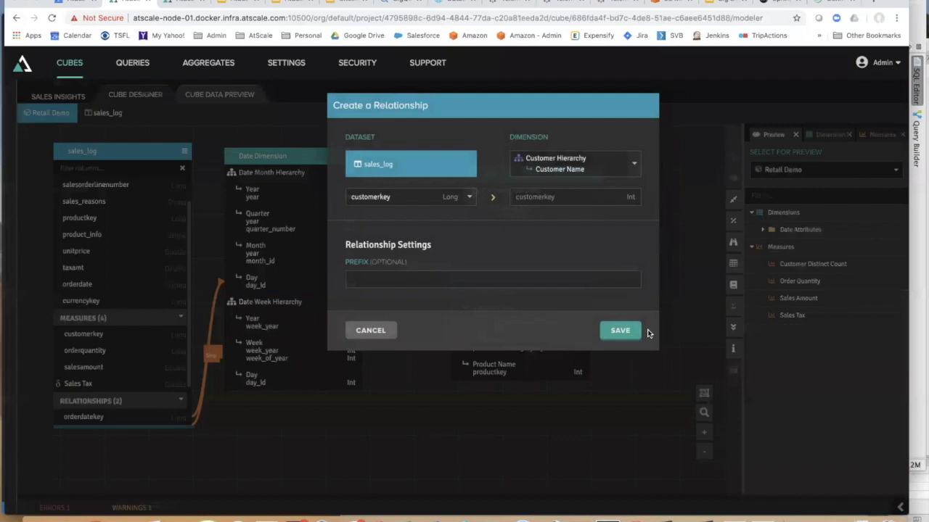
pyautogui.click(622, 330)
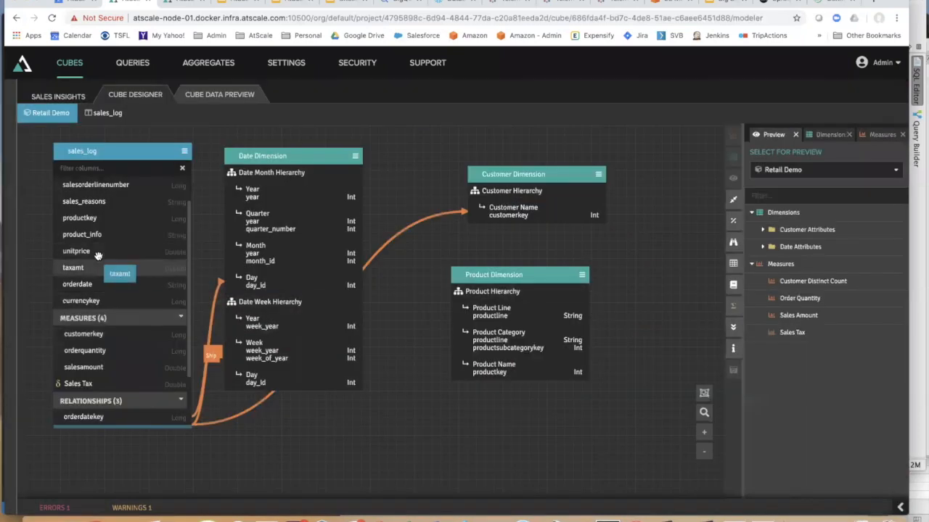
pyautogui.moveTo(90, 217); pyautogui.dragTo(509, 371)
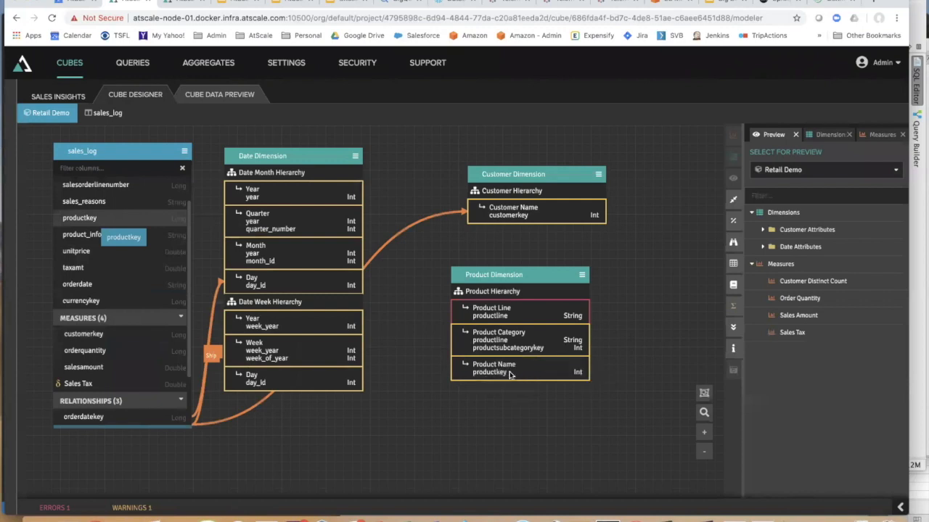
pyautogui.click(603, 334)
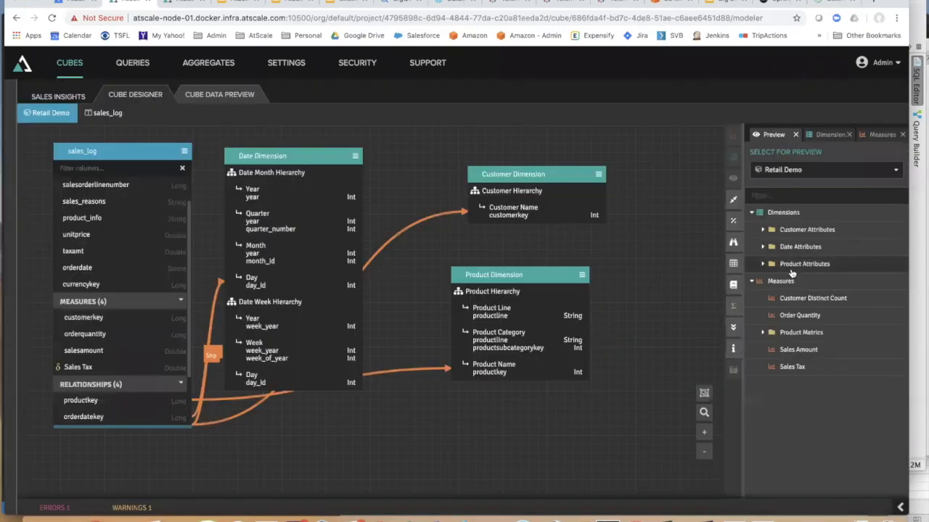
pyautogui.moveTo(107, 112); pyautogui.dragTo(247, 197)
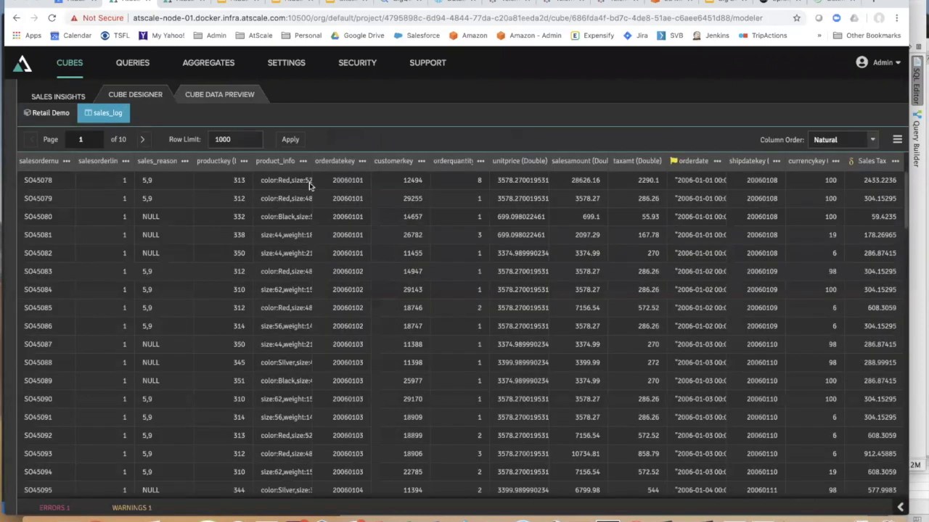
# - Inspect sales_log's product_info values, then reload and auto-arrange the Retail Demo canvas
pyautogui.moveTo(311, 160); pyautogui.dragTo(403, 172)
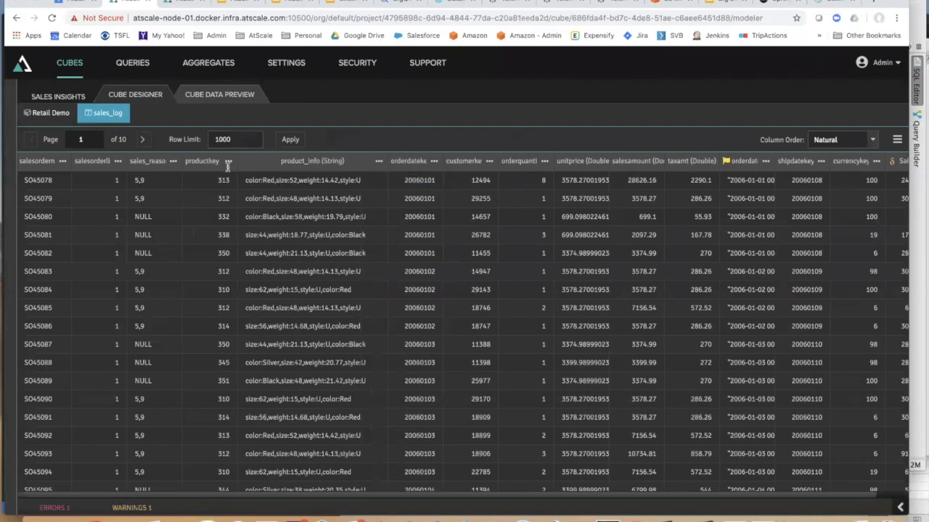
pyautogui.click(49, 115)
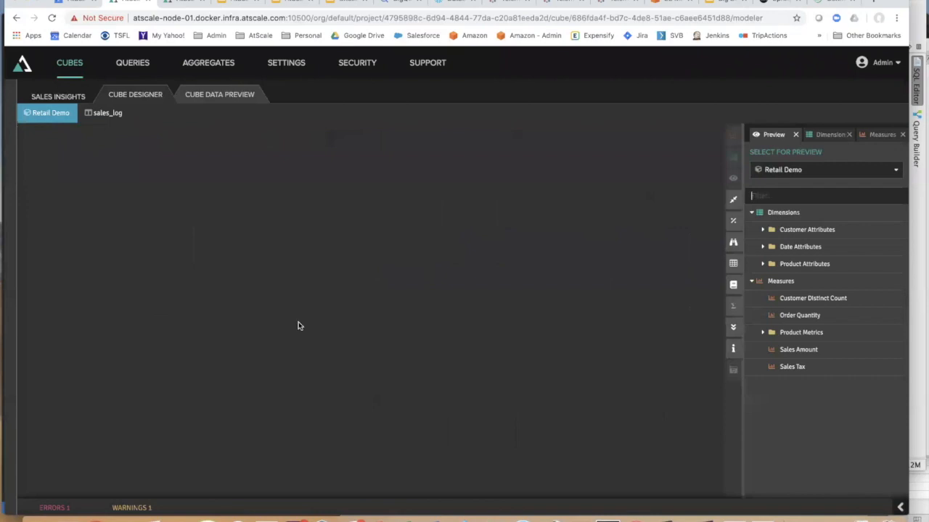
pyautogui.click(51, 17)
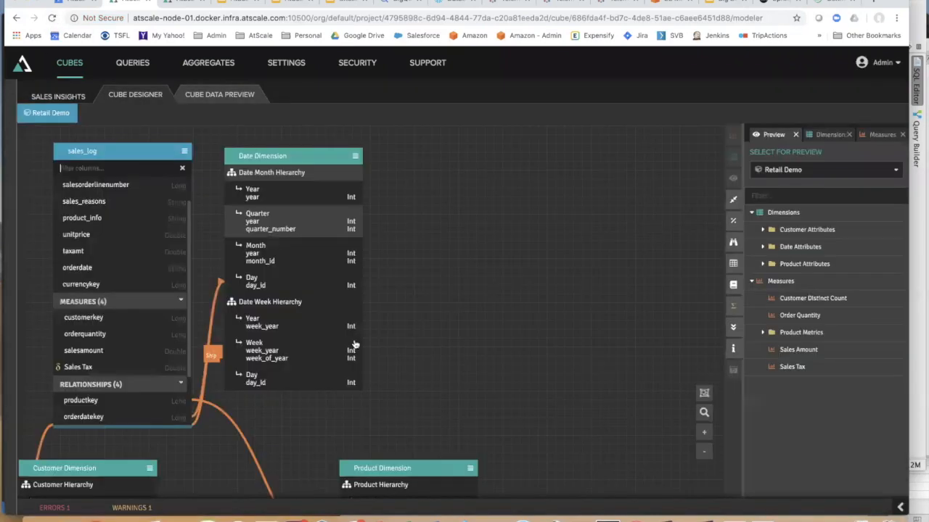
pyautogui.click(703, 393)
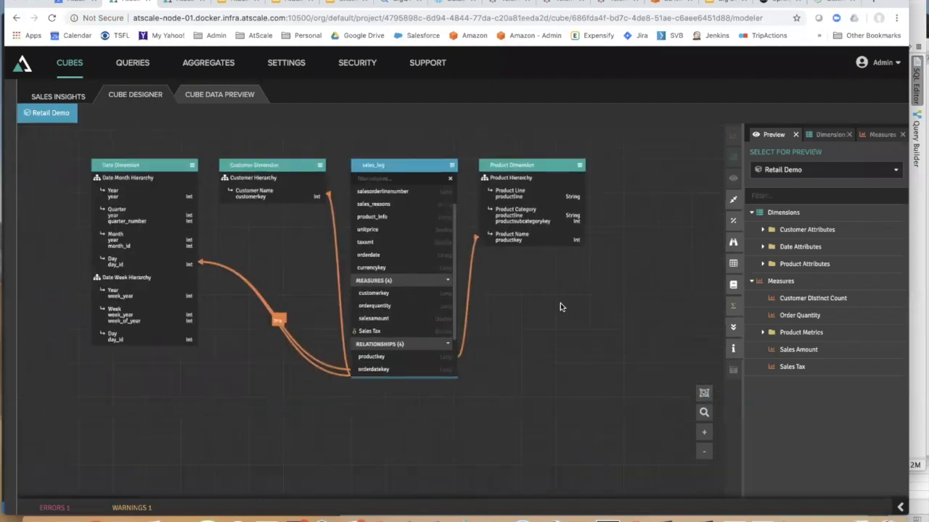
# - Map product_info into two new columns, color and style, and save them
pyautogui.click(438, 215)
pyautogui.click(411, 258)
pyautogui.write('color')
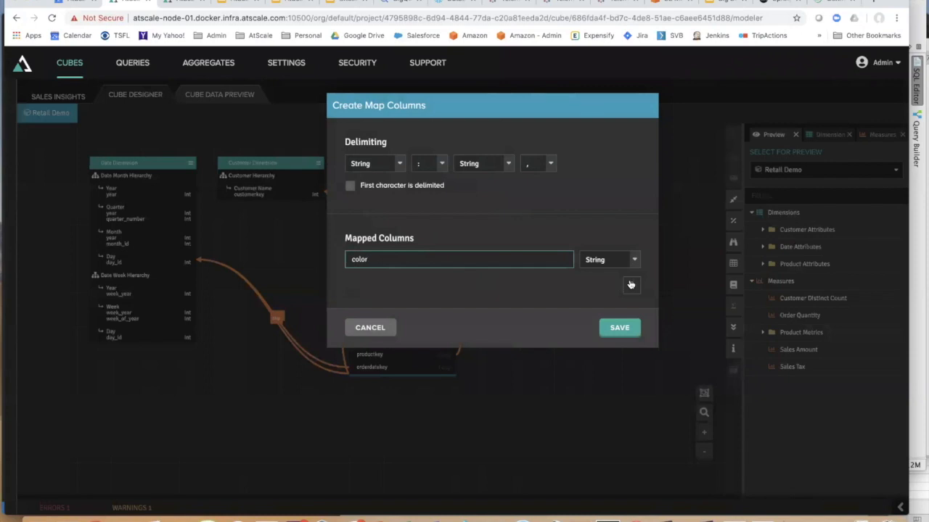
pyautogui.click(630, 284)
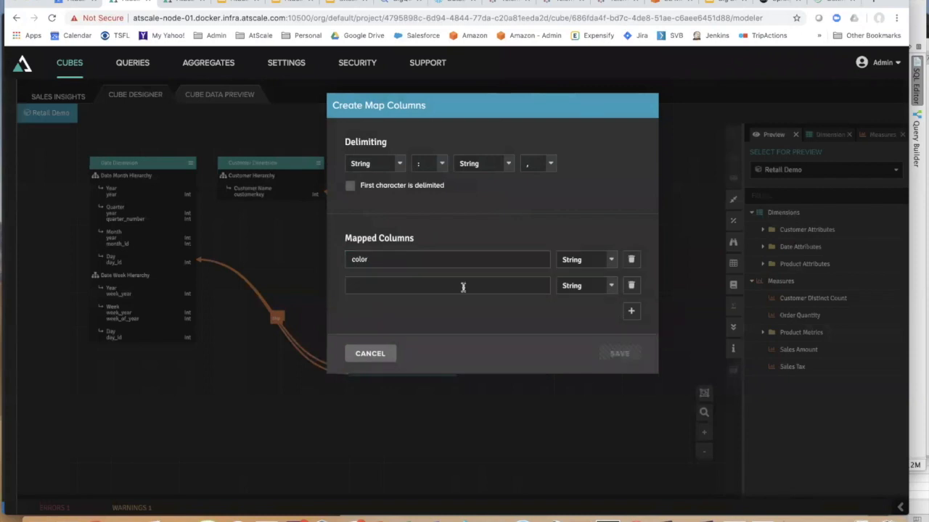
pyautogui.click(454, 287)
pyautogui.write('style')
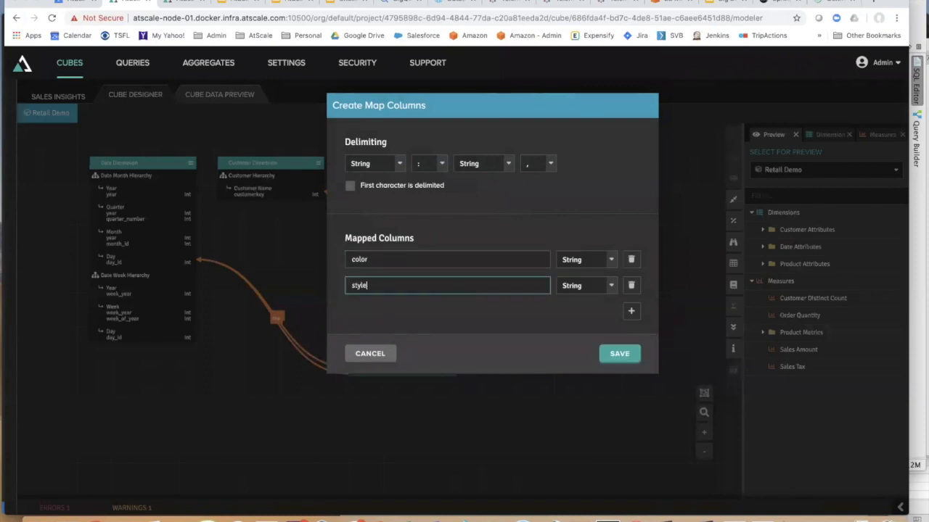
pyautogui.click(624, 357)
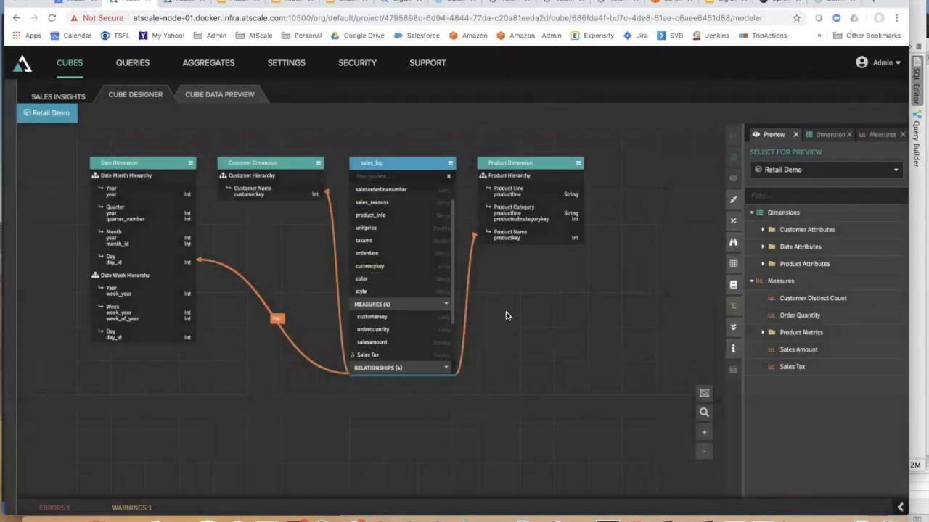
# - Turn the style column into a cube dimension and show the dimensions list
pyautogui.scroll(2, 506, 311)
pyautogui.moveTo(324, 284); pyautogui.dragTo(834, 249)
pyautogui.click(828, 136)
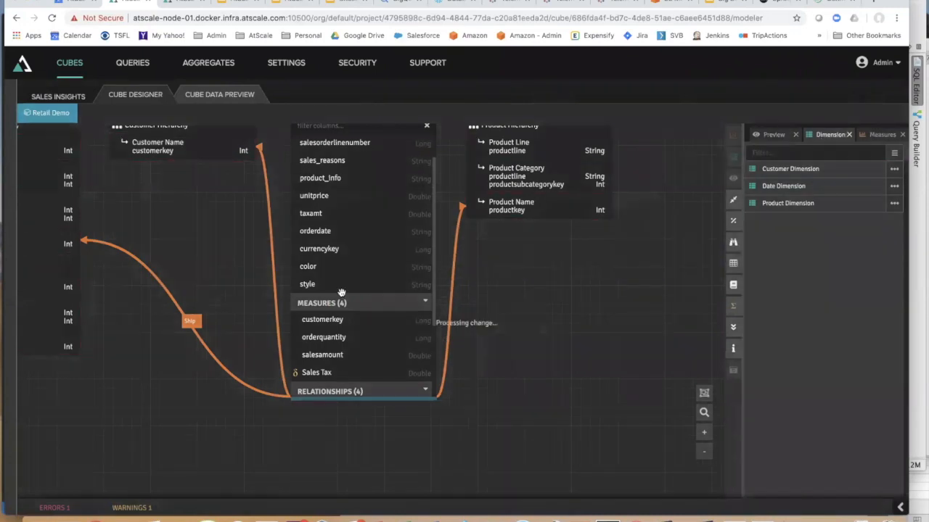
# - Make color a dimension, place the Style and Color boxes beside the fact table, and preview the cube
pyautogui.moveTo(319, 267); pyautogui.dragTo(800, 271)
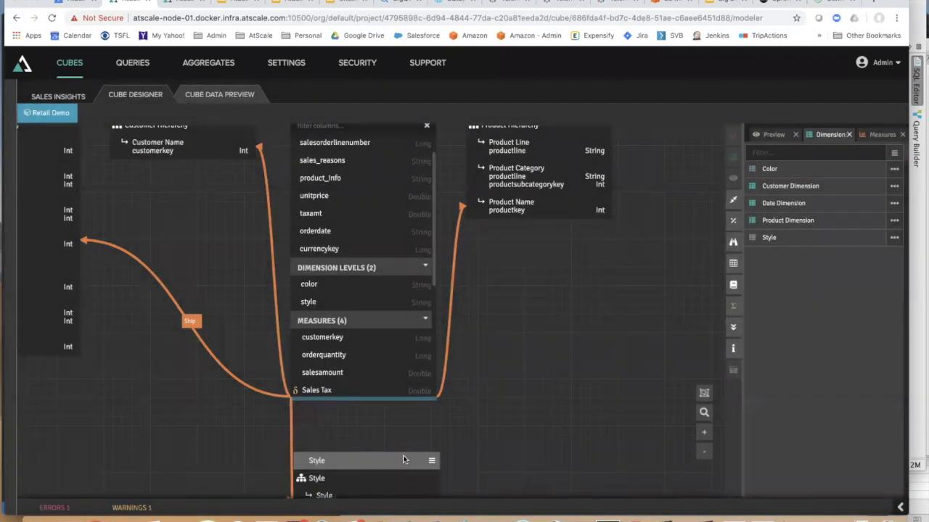
pyautogui.moveTo(403, 460); pyautogui.dragTo(579, 297)
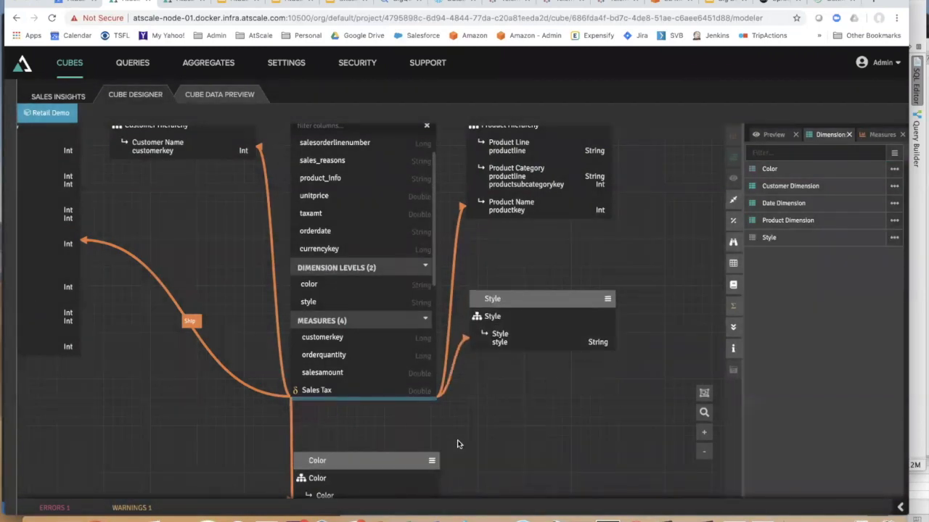
pyautogui.moveTo(399, 461); pyautogui.dragTo(572, 377)
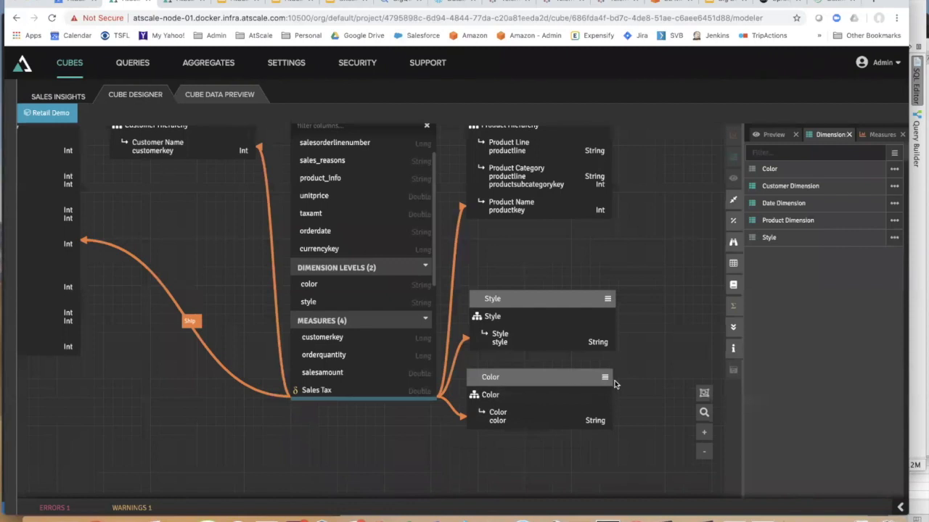
pyautogui.scroll(-5, 614, 385)
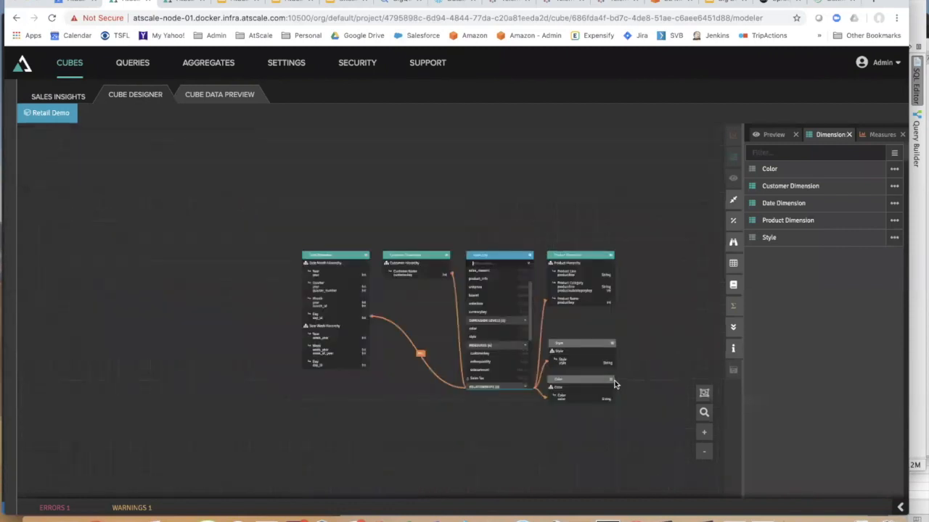
pyautogui.scroll(-1, 614, 385)
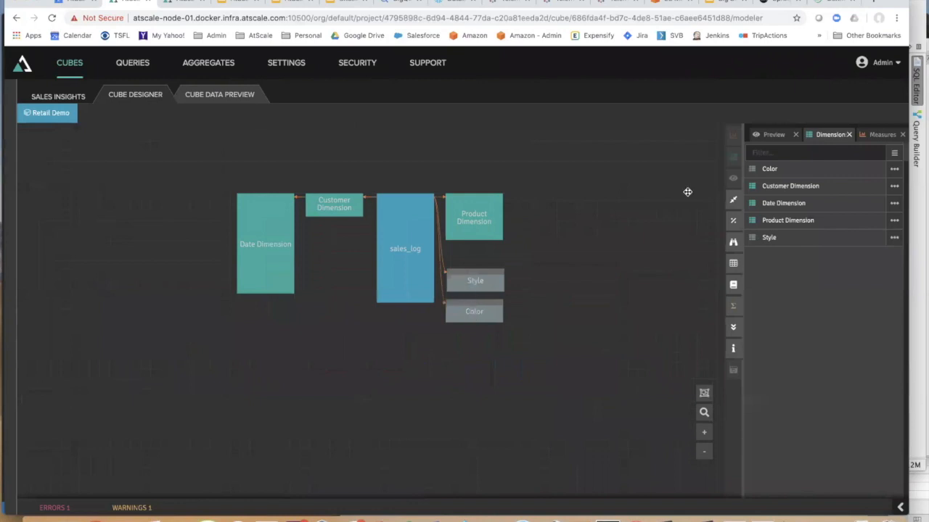
pyautogui.click(773, 135)
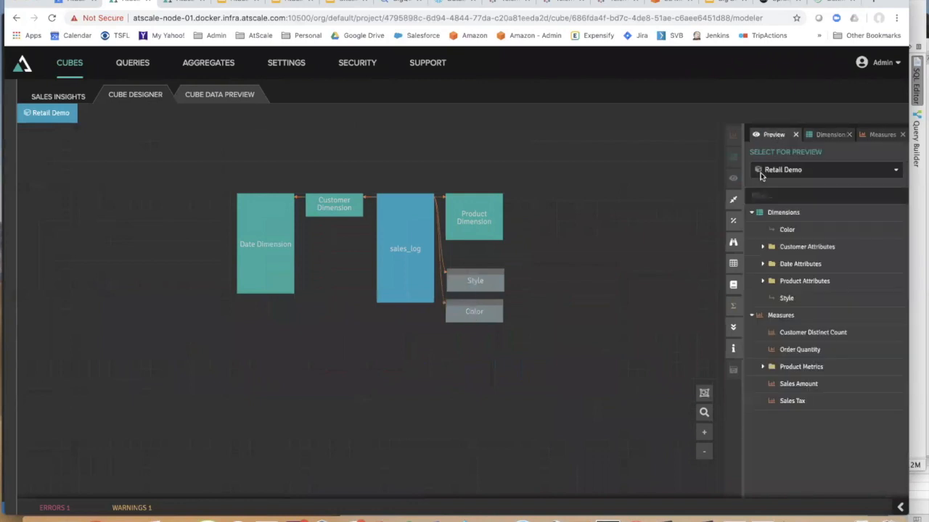
# - Publish the Sales Insights project from its overview page
pyautogui.click(65, 99)
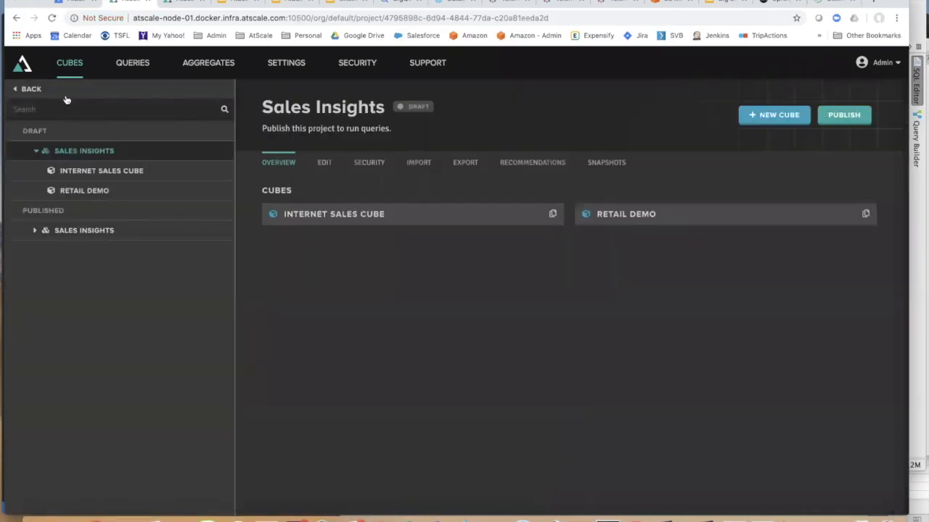
pyautogui.click(845, 116)
pyautogui.click(653, 434)
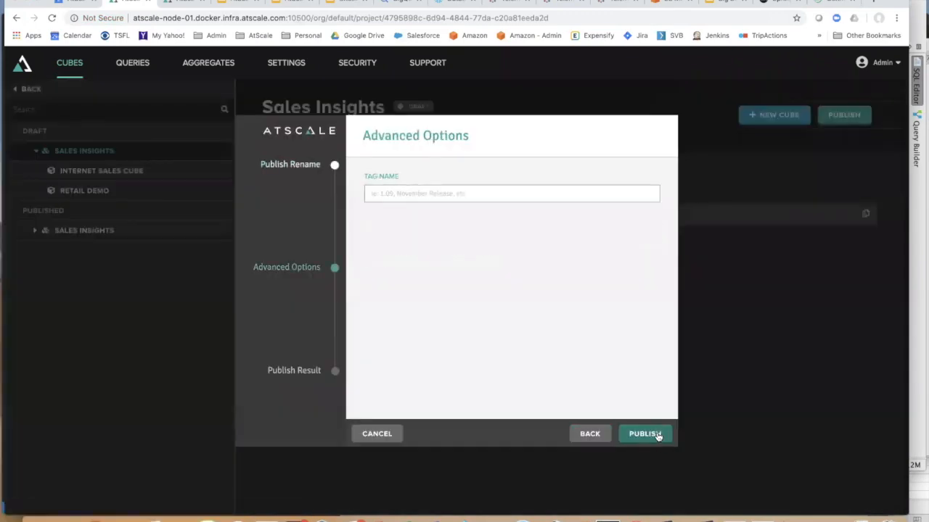
pyautogui.click(649, 435)
# - Close the publish result and open the published Retail Demo cube's Connect page
pyautogui.click(647, 434)
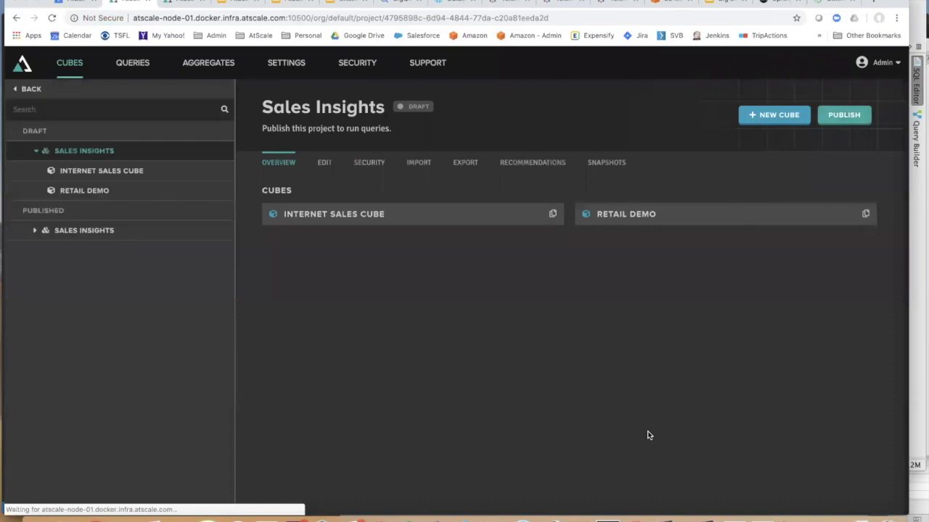
pyautogui.click(34, 231)
pyautogui.click(78, 271)
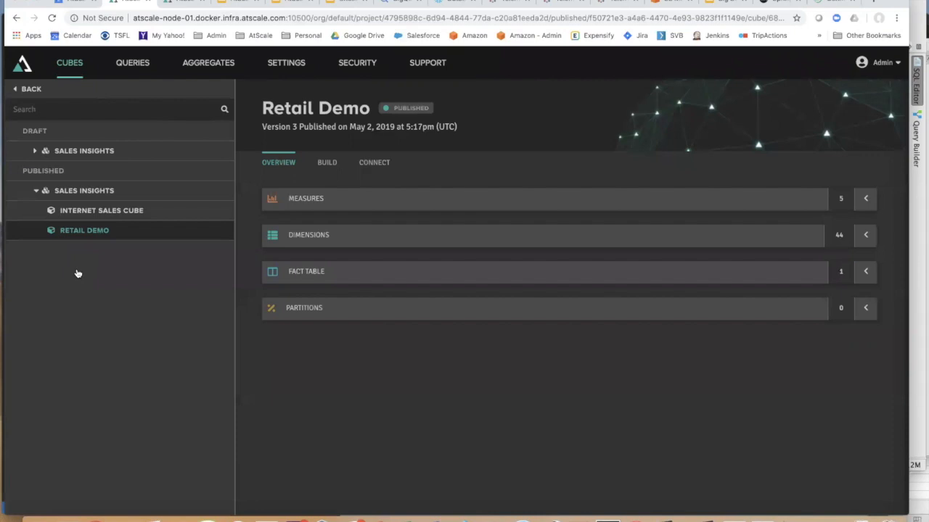
pyautogui.click(372, 167)
# - Open Retail Demo in Tableau and sign in with the data source username and password
pyautogui.click(315, 390)
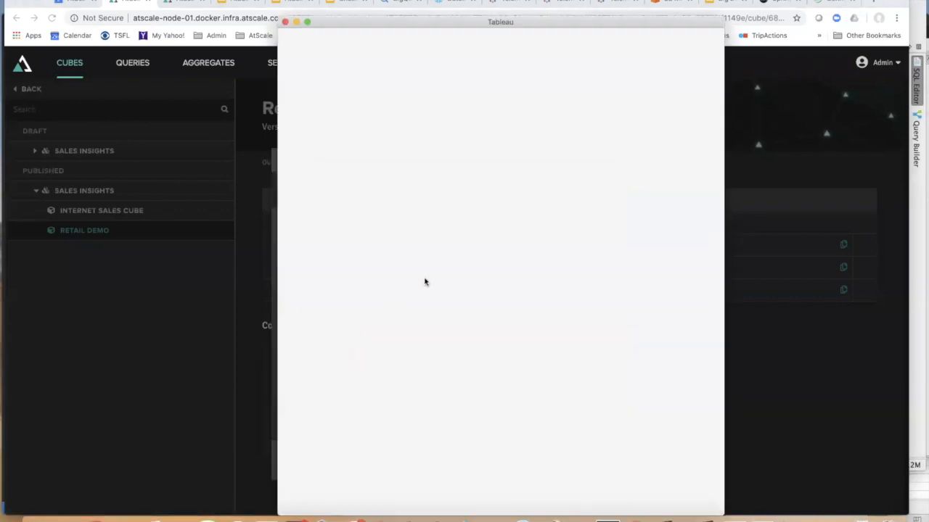
pyautogui.write('admin')
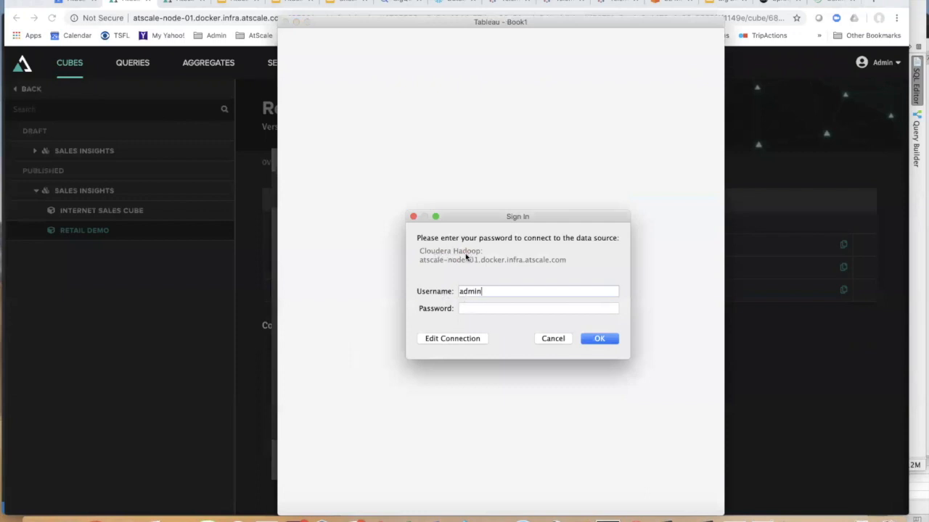
pyautogui.click(474, 309)
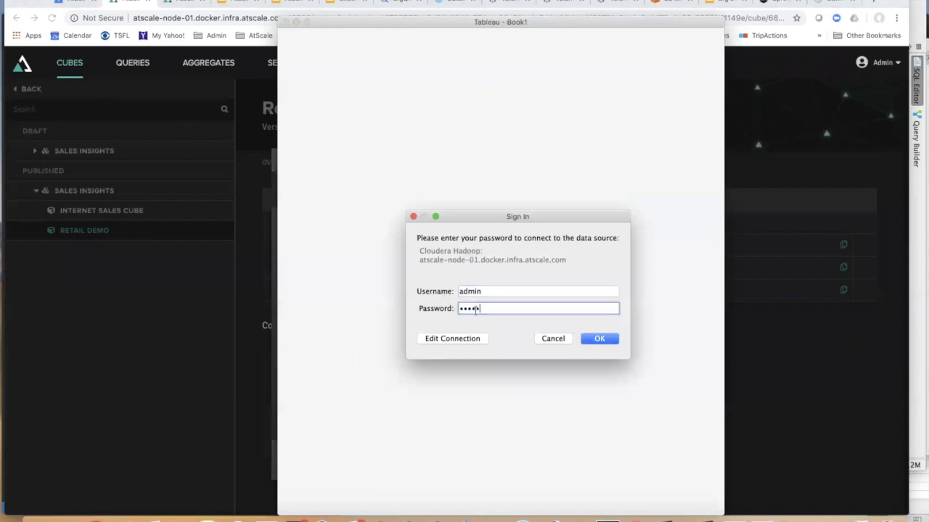
pyautogui.click(599, 339)
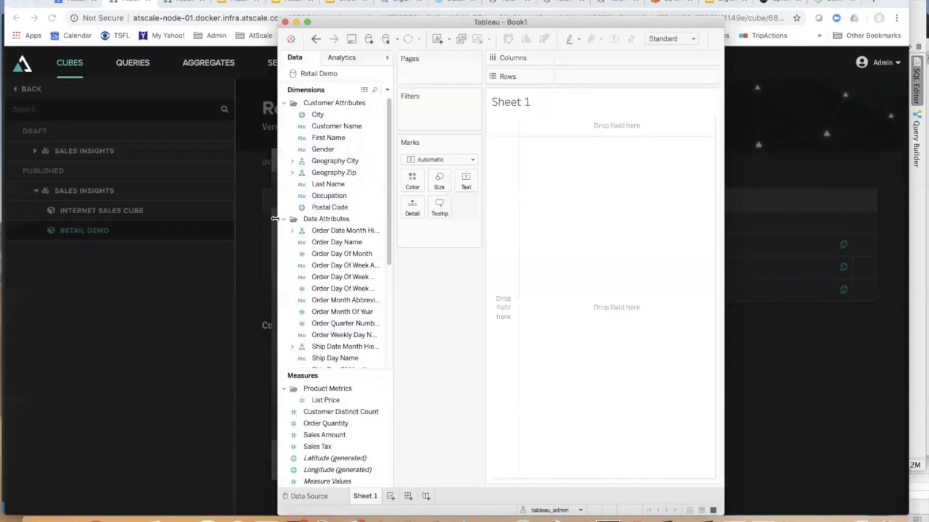
# - Widen the Tableau window and expand Product Hierarchy in the Data pane
pyautogui.moveTo(274, 218); pyautogui.dragTo(23, 218)
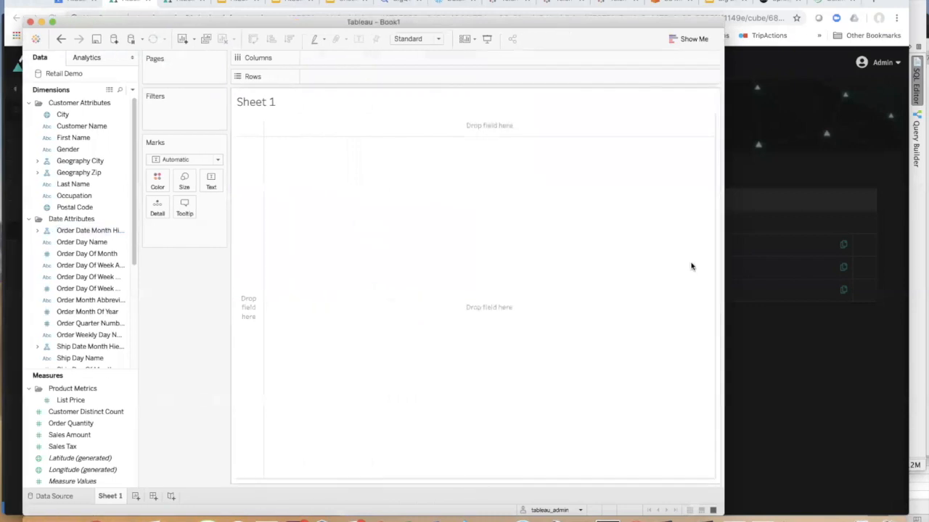
pyautogui.moveTo(853, 261); pyautogui.dragTo(906, 261)
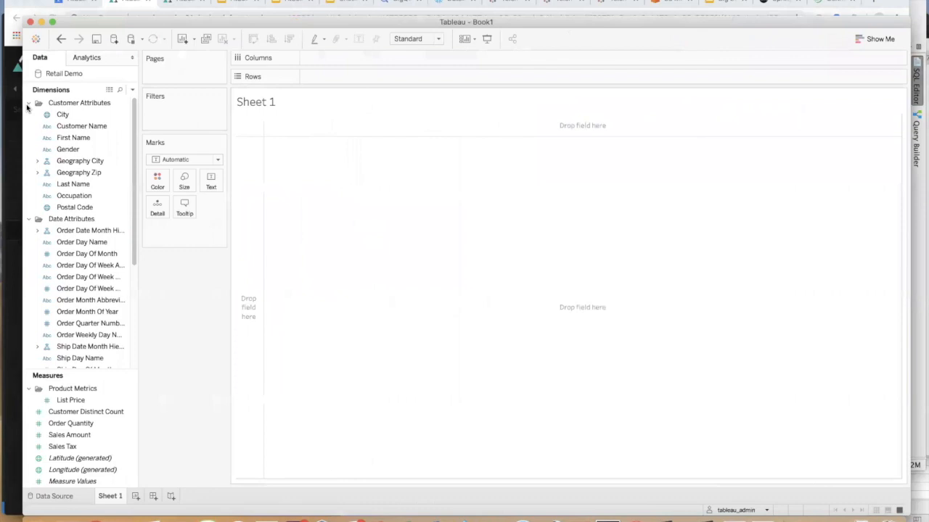
pyautogui.click(28, 103)
pyautogui.click(37, 127)
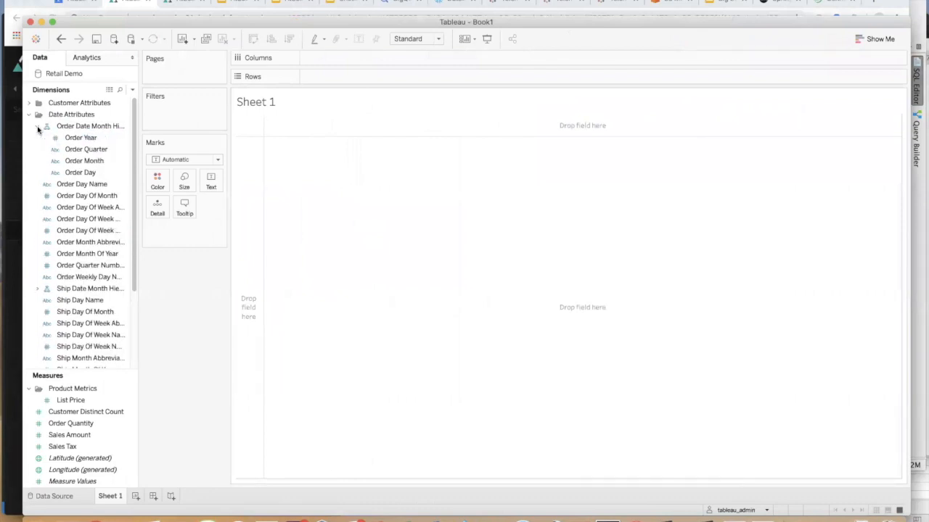
pyautogui.click(30, 115)
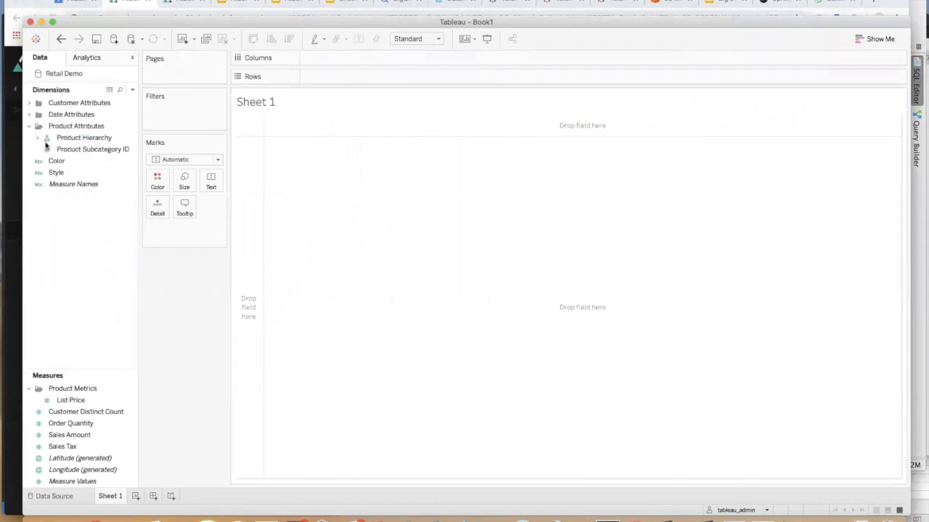
pyautogui.click(37, 138)
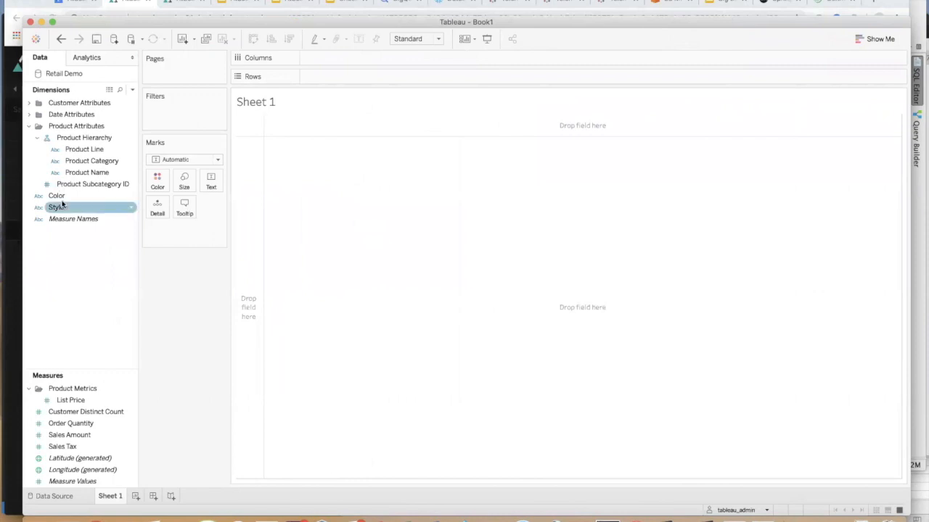
pyautogui.moveTo(85, 366); pyautogui.dragTo(93, 317)
# - Chart Order Quantity by Product Name as horizontal bars on Sheet 1
pyautogui.click(84, 373)
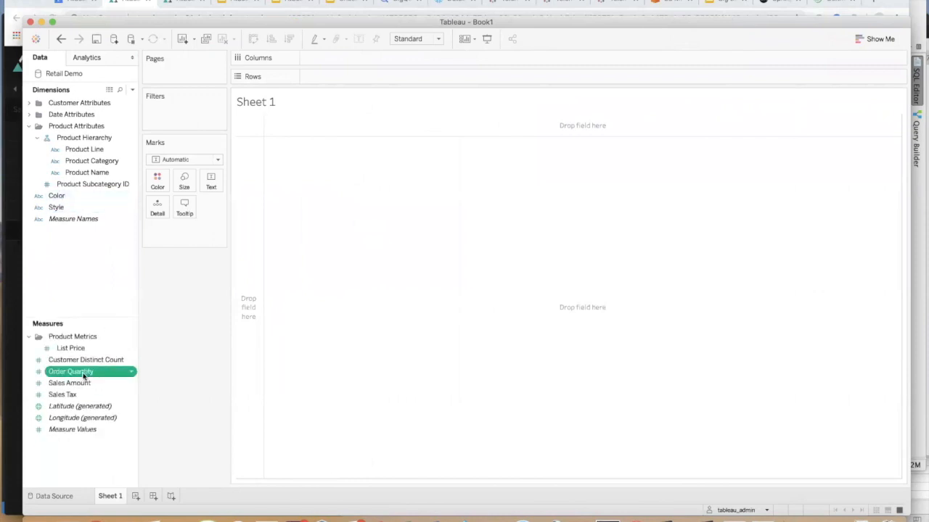
pyautogui.doubleClick(84, 374)
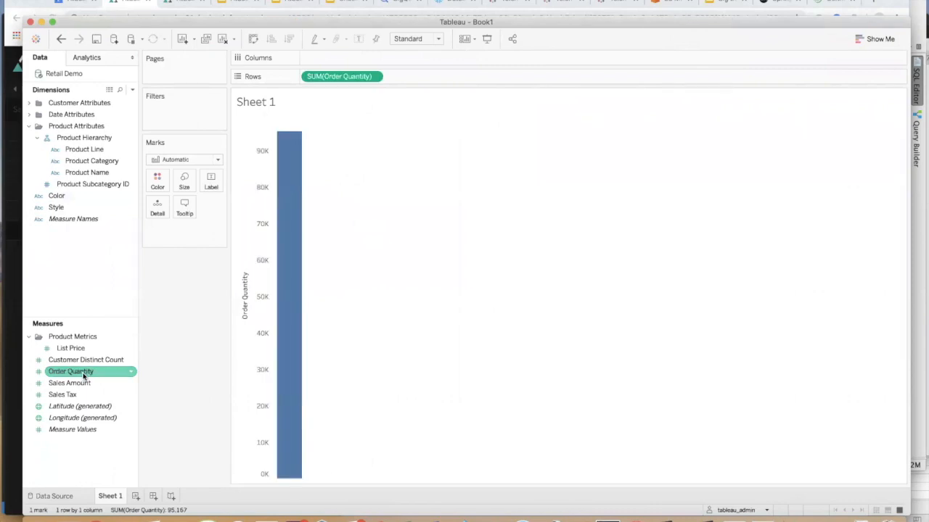
pyautogui.click(78, 174)
pyautogui.doubleClick(78, 174)
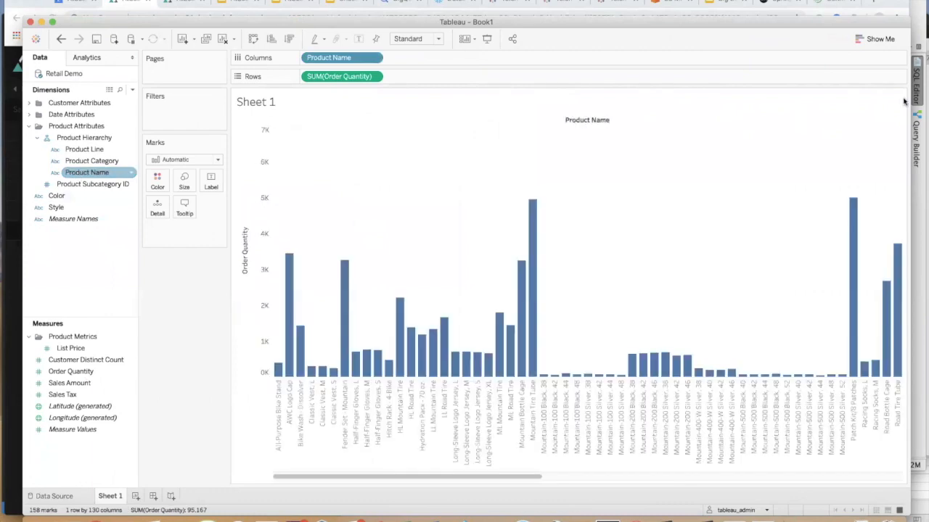
pyautogui.click(866, 42)
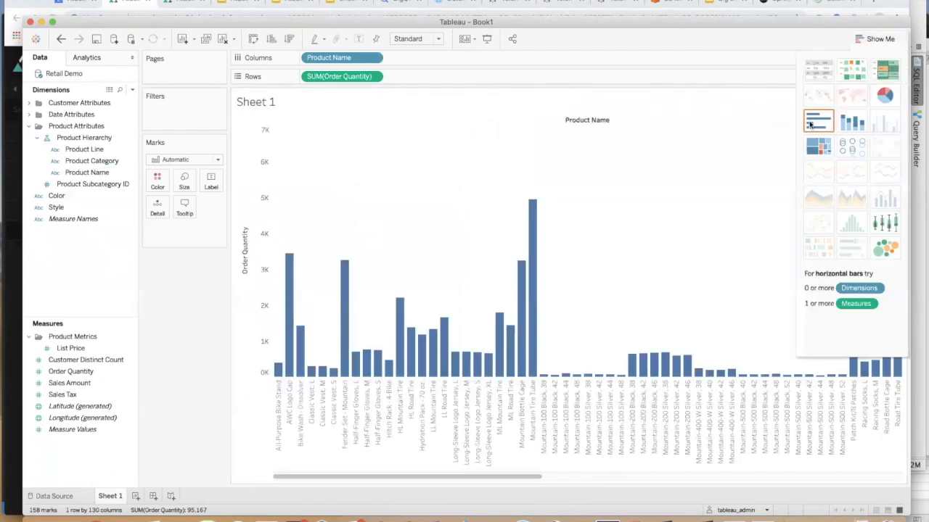
pyautogui.click(809, 124)
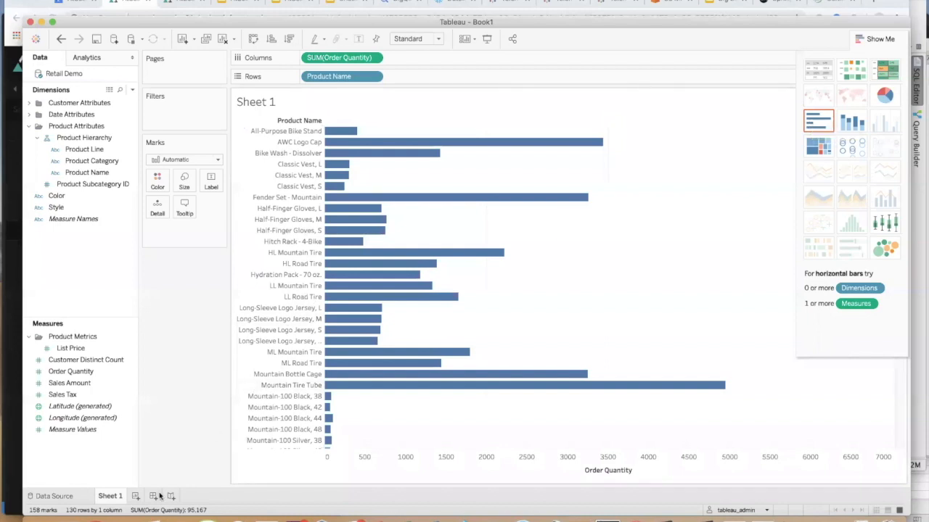
# - On a new Sheet 2, chart total Order Quantity as bars per Color, then add Sheet 3
pyautogui.click(136, 497)
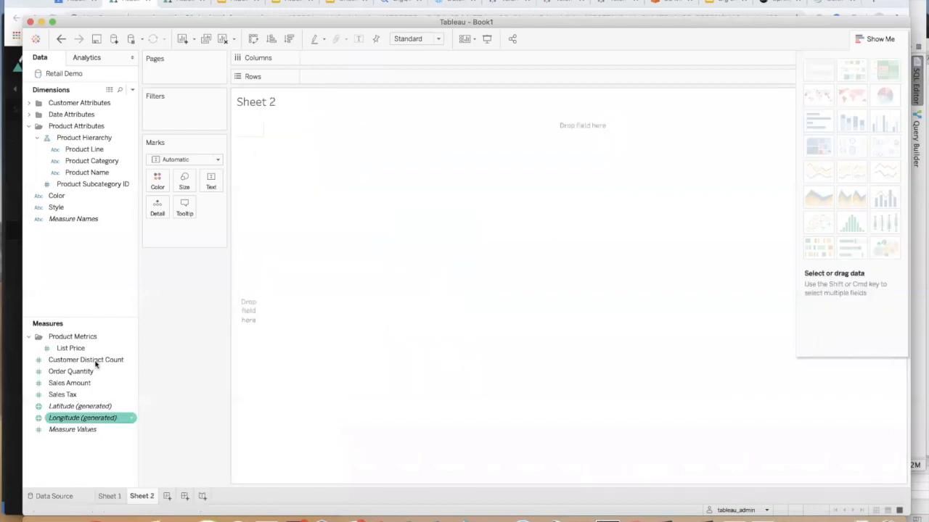
pyautogui.doubleClick(86, 371)
pyautogui.click(89, 195)
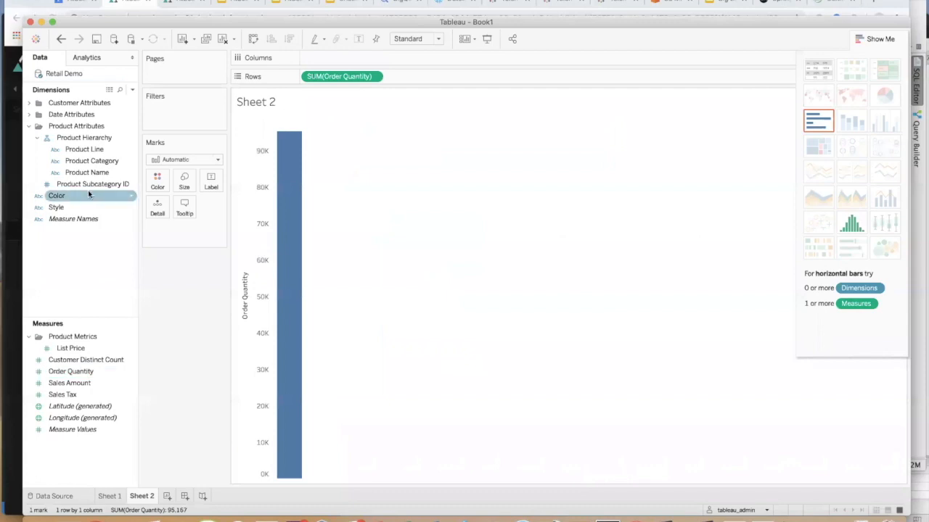
pyautogui.doubleClick(85, 195)
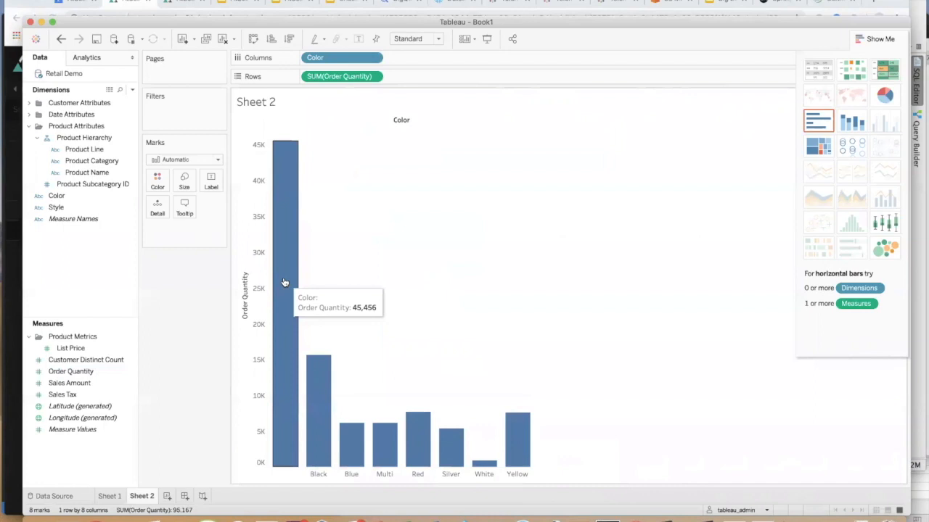
pyautogui.click(166, 497)
# - Chart Order Quantity by Order Year, keep only 2008, and drill down to quarters and months
pyautogui.doubleClick(86, 371)
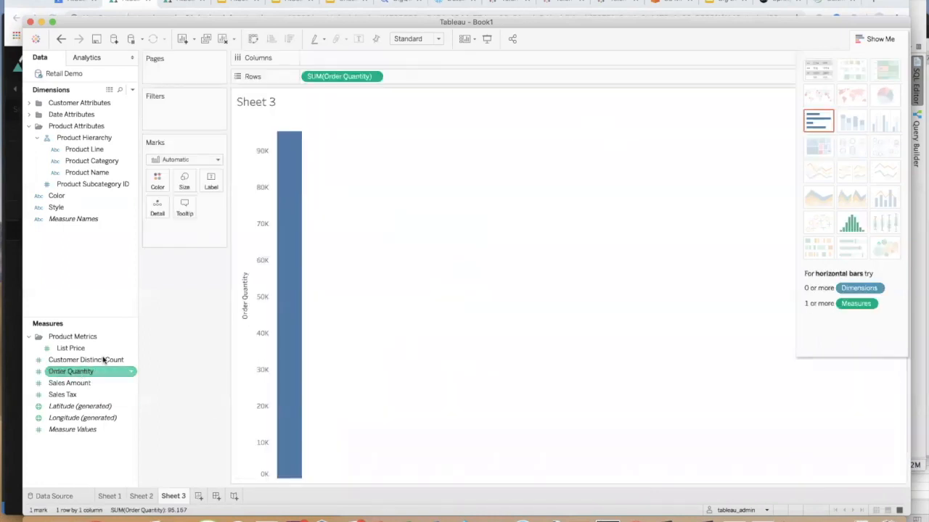
pyautogui.click(29, 115)
pyautogui.click(79, 137)
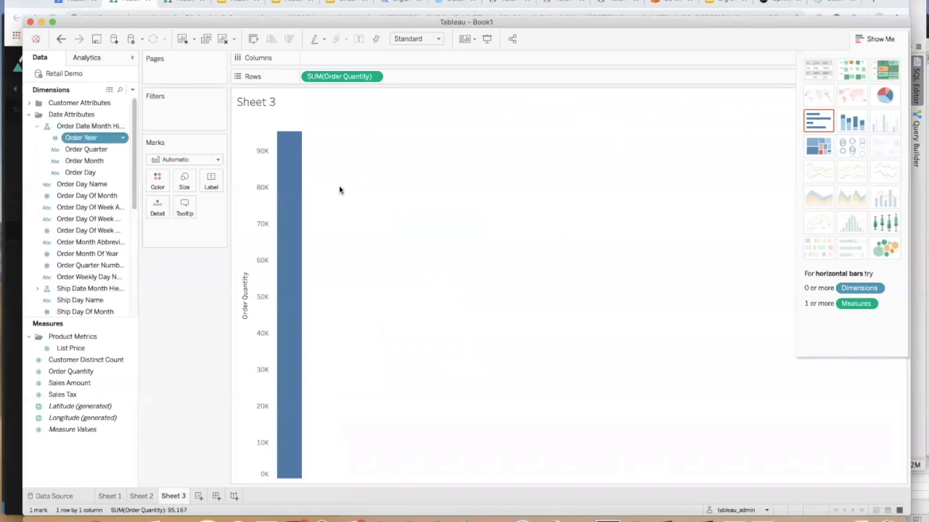
pyautogui.rightClick(380, 195)
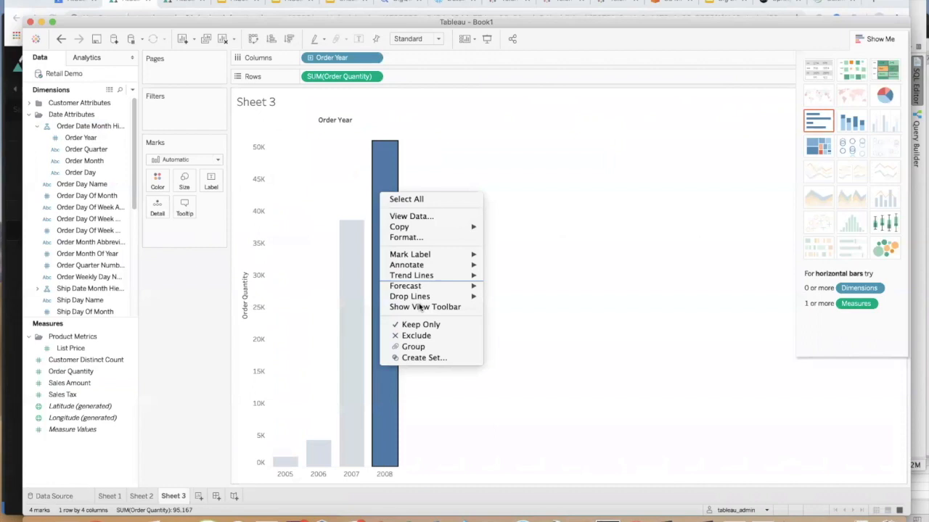
pyautogui.click(417, 324)
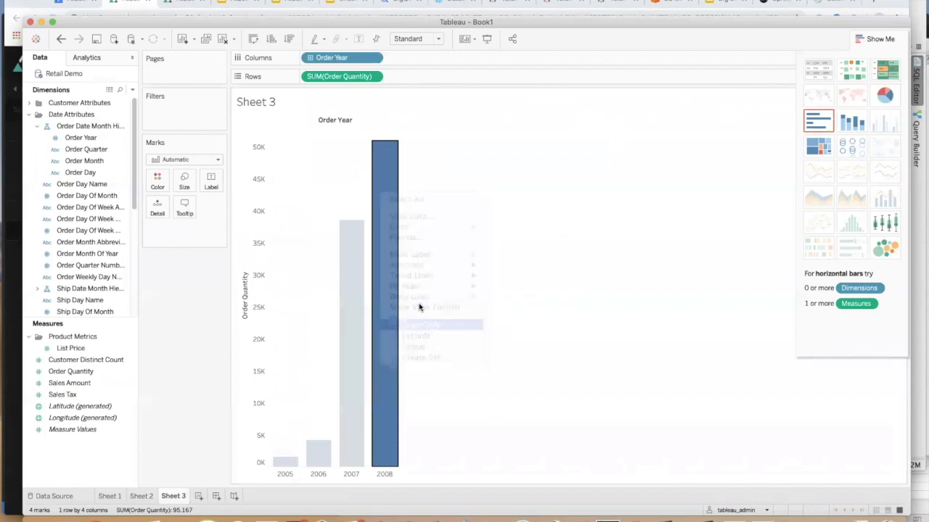
pyautogui.click(311, 58)
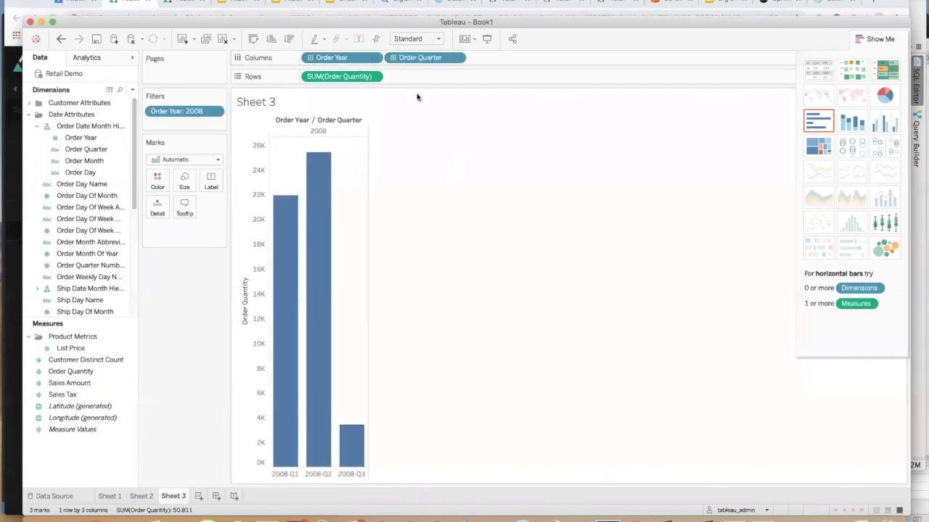
pyautogui.click(393, 57)
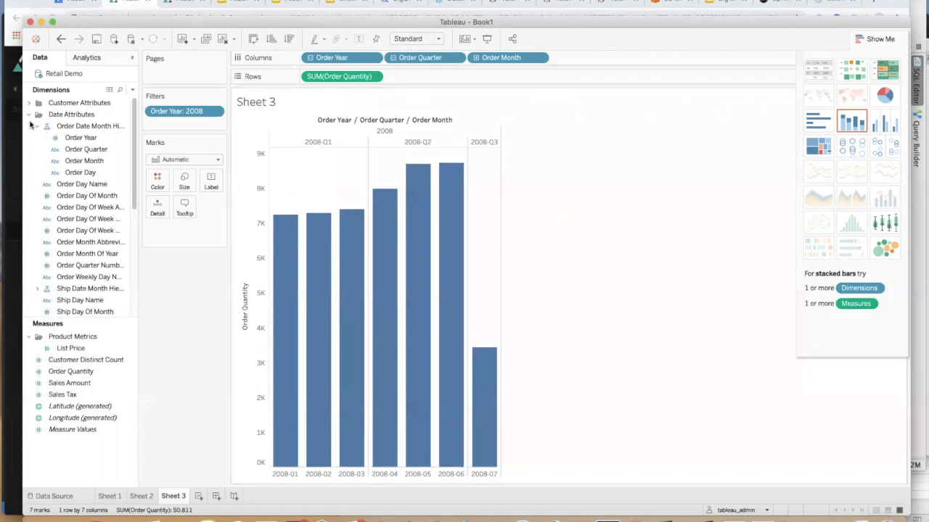
pyautogui.click(29, 115)
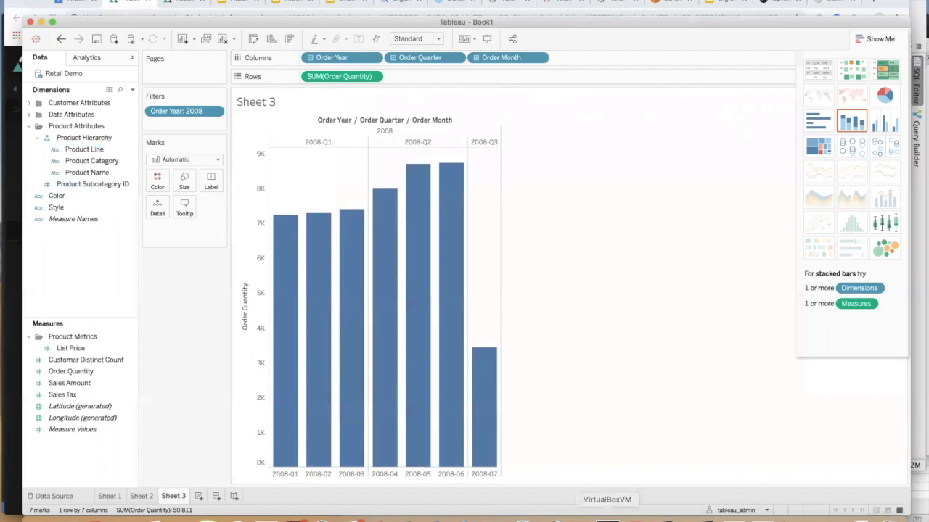
# - Copy the atscale-node-01 XMLA URL from the ConnectInfo Notepad file and launch a blank Excel workbook
pyautogui.click(608, 516)
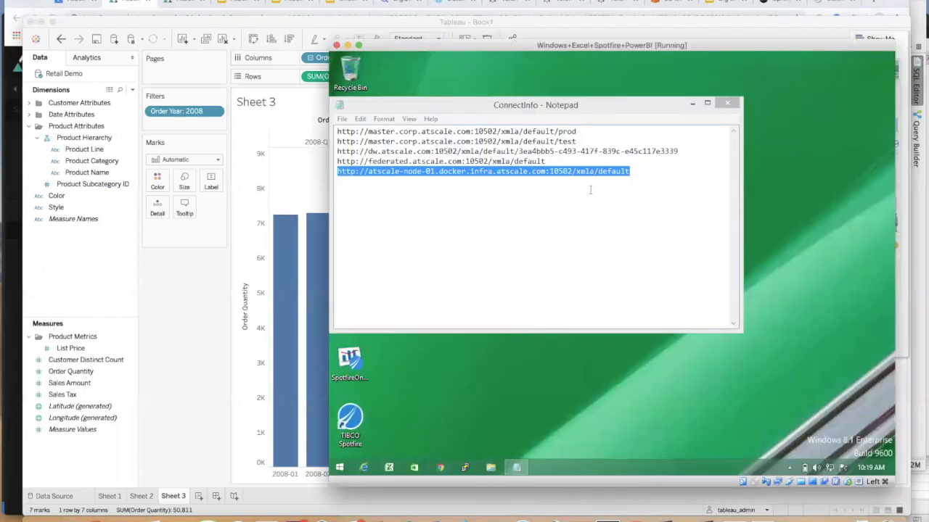
pyautogui.rightClick(581, 174)
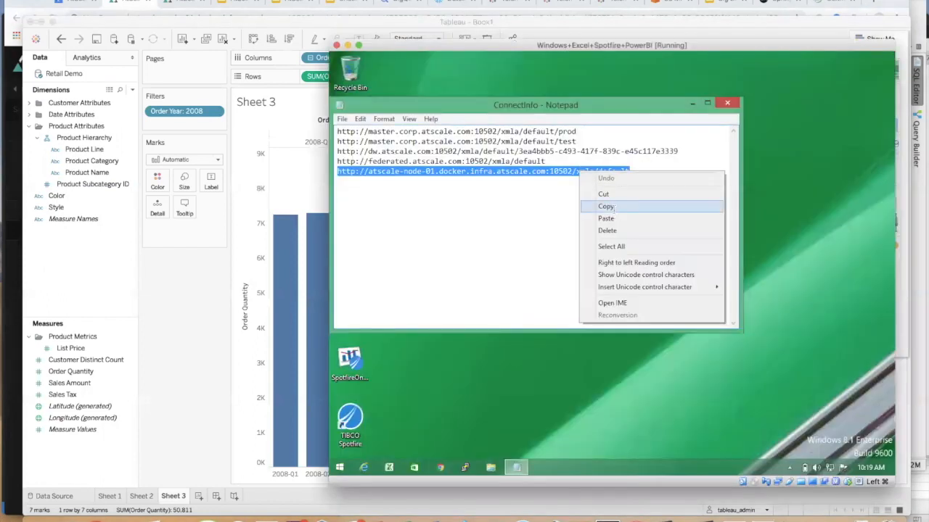
pyautogui.click(615, 207)
pyautogui.click(389, 467)
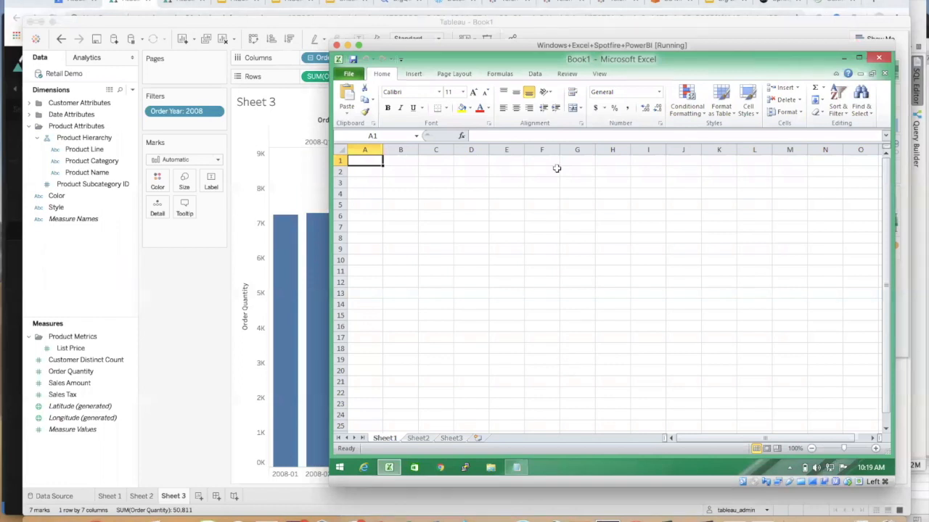
# - Start an Analysis Services connection using the pasted AtScale server address and user name/password login
pyautogui.click(537, 74)
pyautogui.click(398, 107)
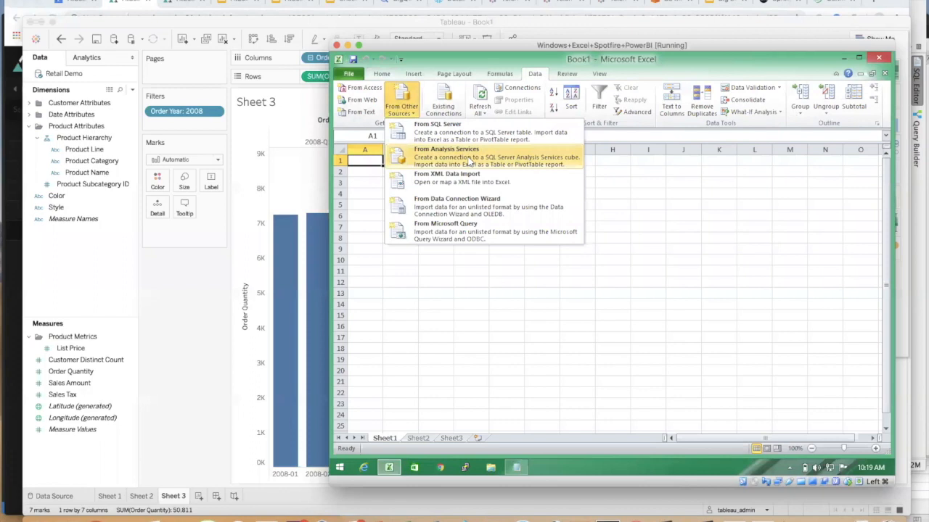
pyautogui.click(466, 156)
pyautogui.rightClick(488, 166)
pyautogui.click(510, 190)
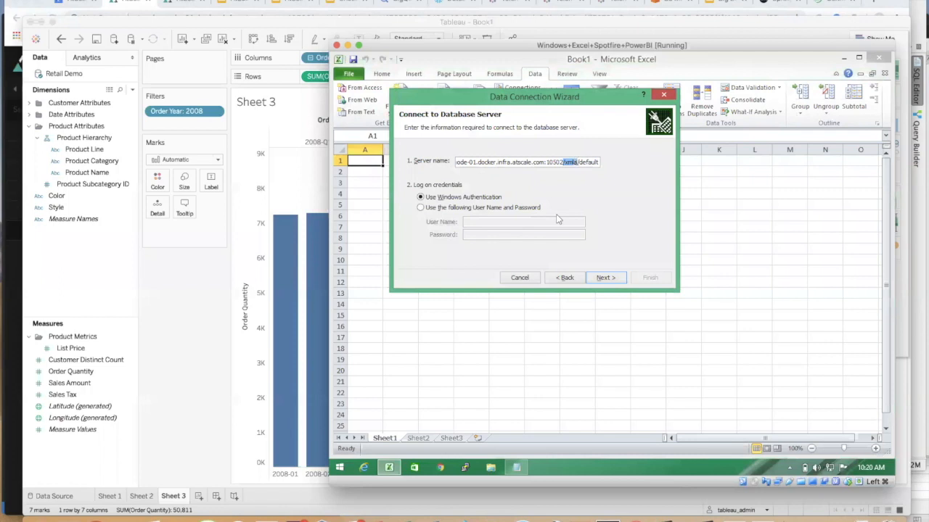
pyautogui.click(483, 208)
pyautogui.click(490, 222)
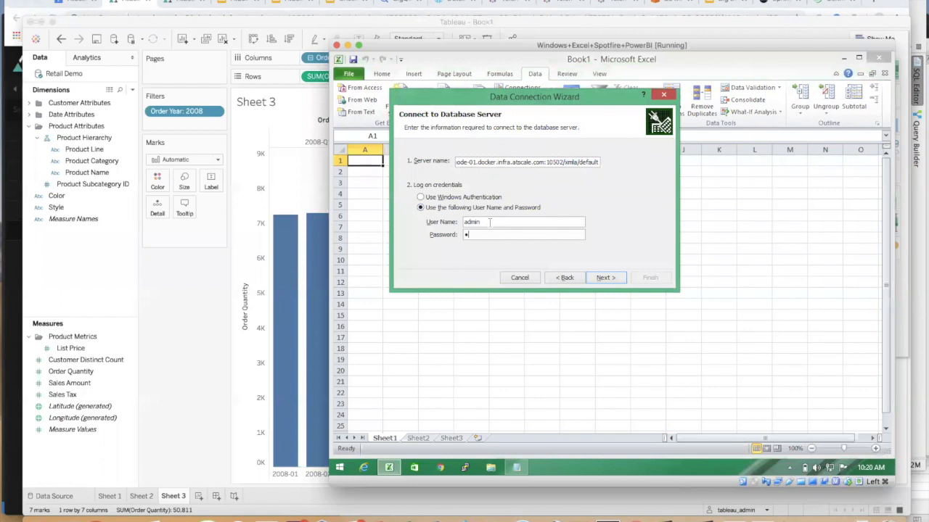
pyautogui.click(601, 278)
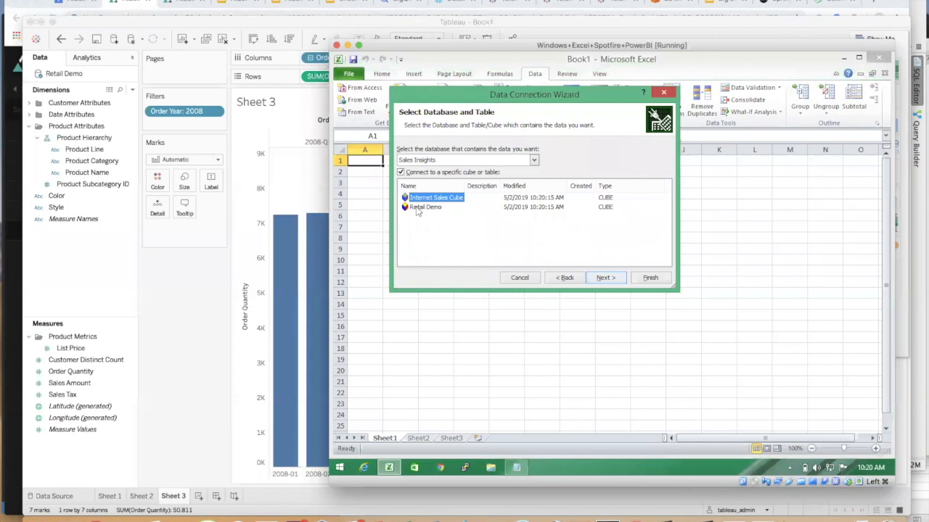
# - Choose the Retail Demo cube, save the password, and import as PivotChart and PivotTable Report
pyautogui.click(421, 208)
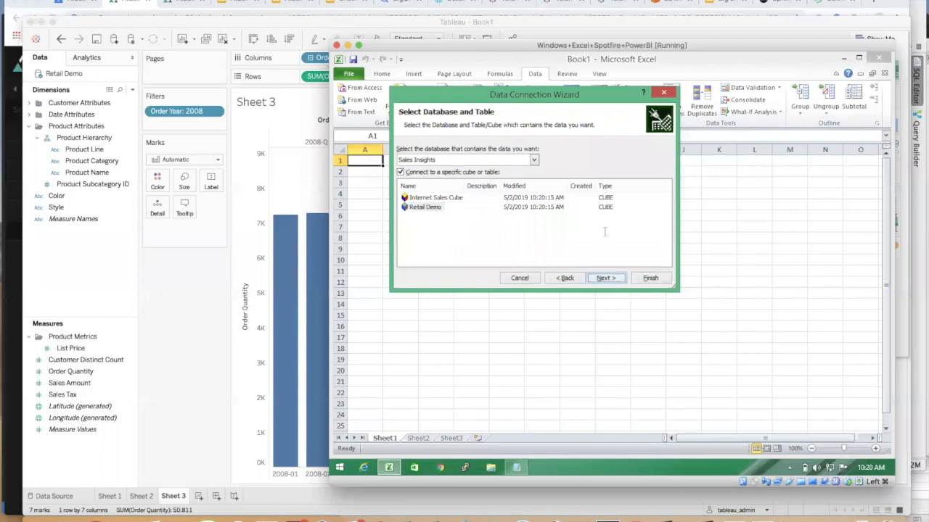
pyautogui.click(609, 280)
pyautogui.click(521, 136)
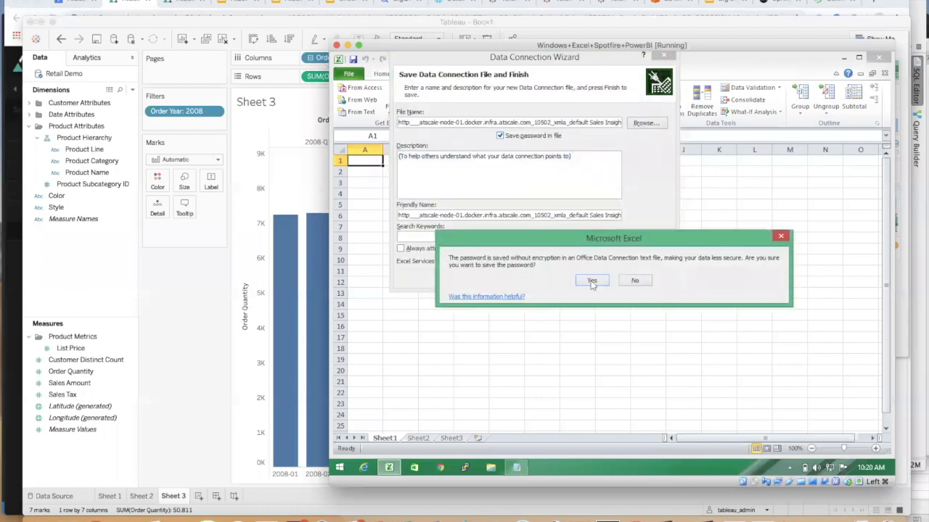
pyautogui.click(589, 280)
pyautogui.click(649, 278)
pyautogui.click(517, 176)
# - Pivot Order Quantity by Color in the existing worksheet, totalling 95167, then return to Chrome
pyautogui.click(538, 245)
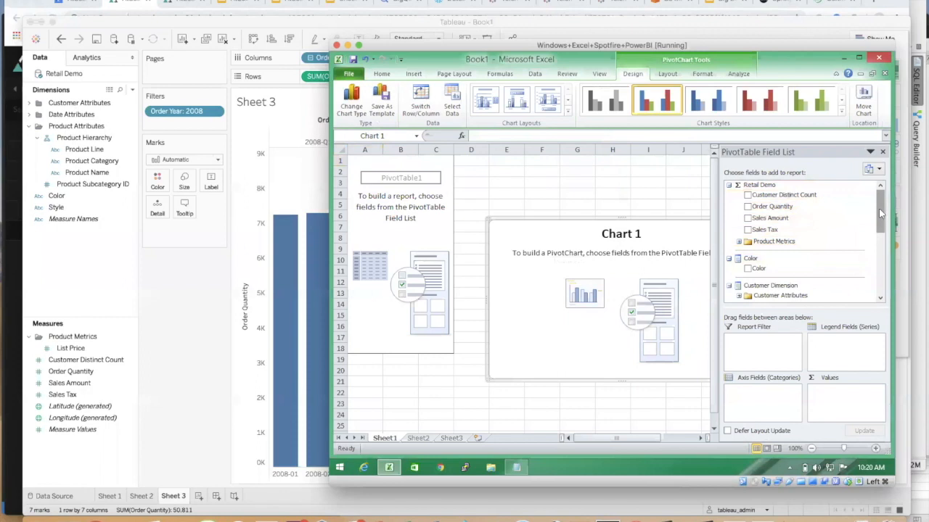
pyautogui.scroll(-4, 882, 214)
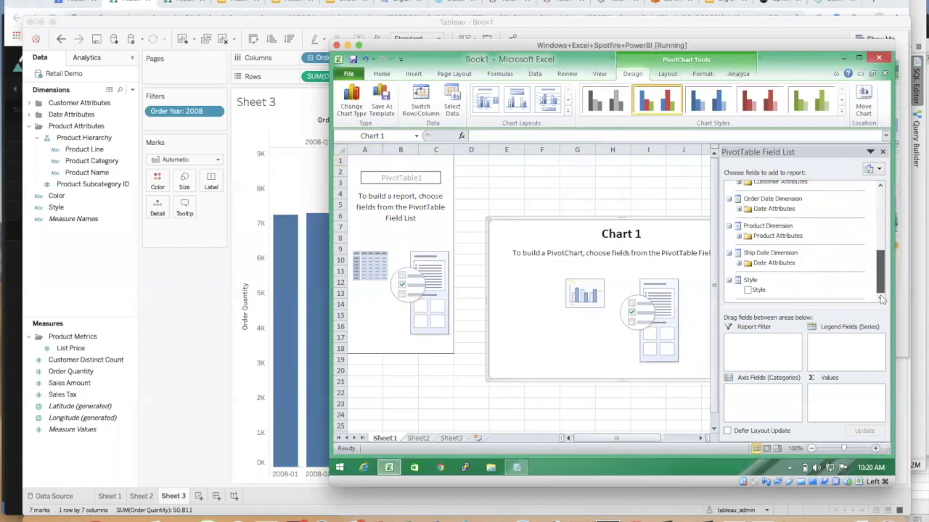
pyautogui.scroll(4, 886, 207)
pyautogui.click(747, 206)
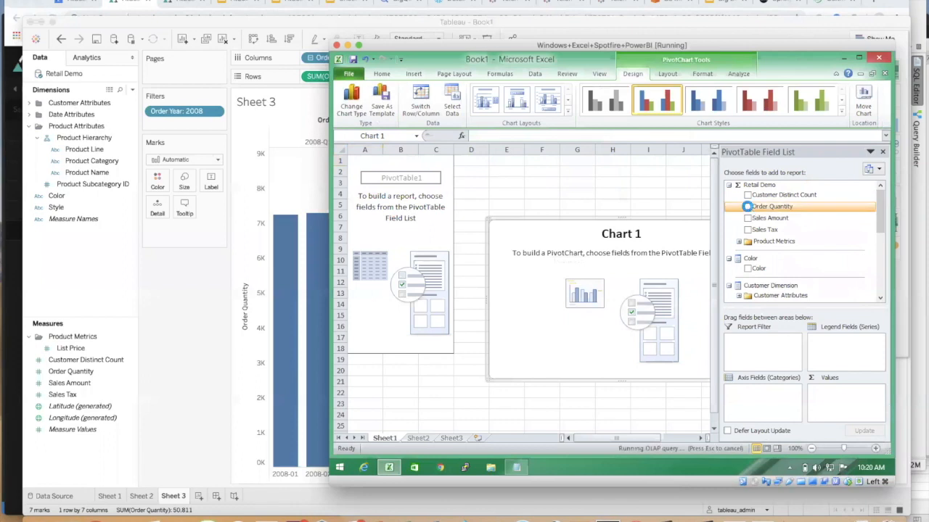
pyautogui.click(747, 268)
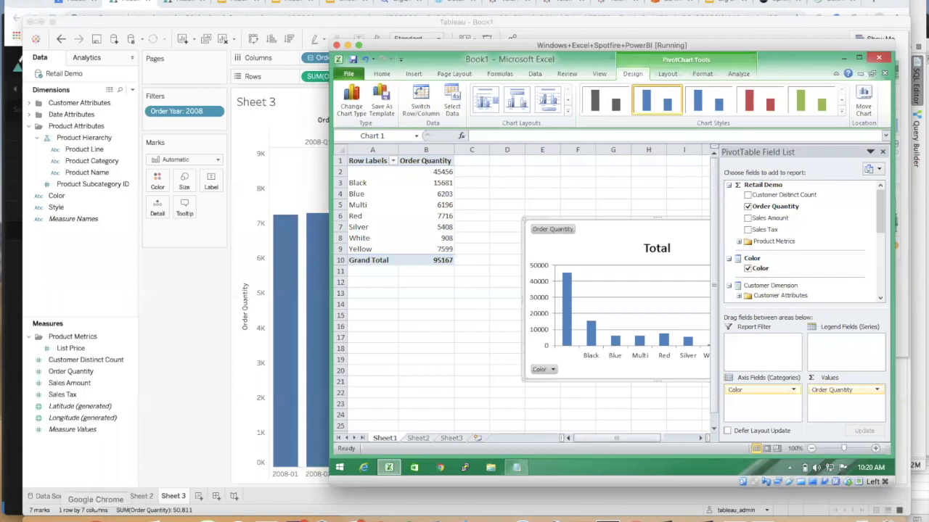
pyautogui.click(96, 517)
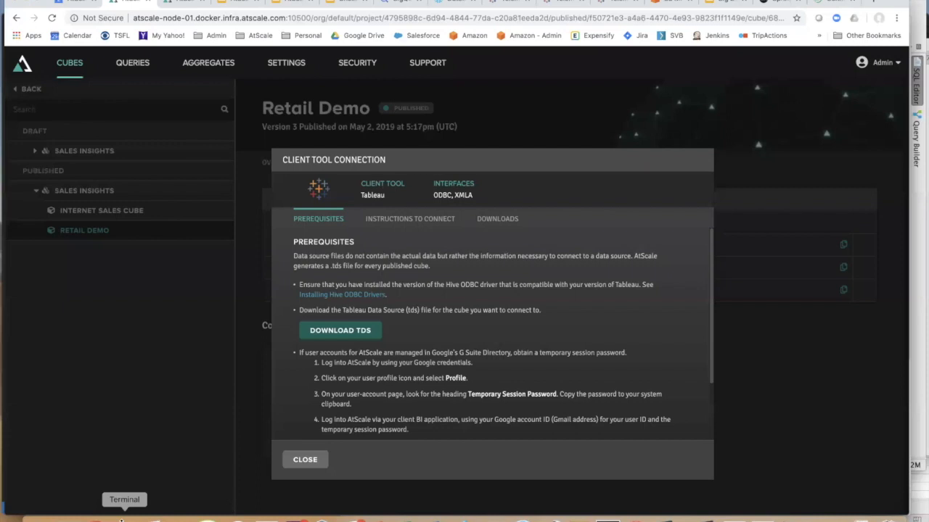
# - Close the Client Tool Connection dialog and filter the query history to Query Type: User
pyautogui.click(302, 459)
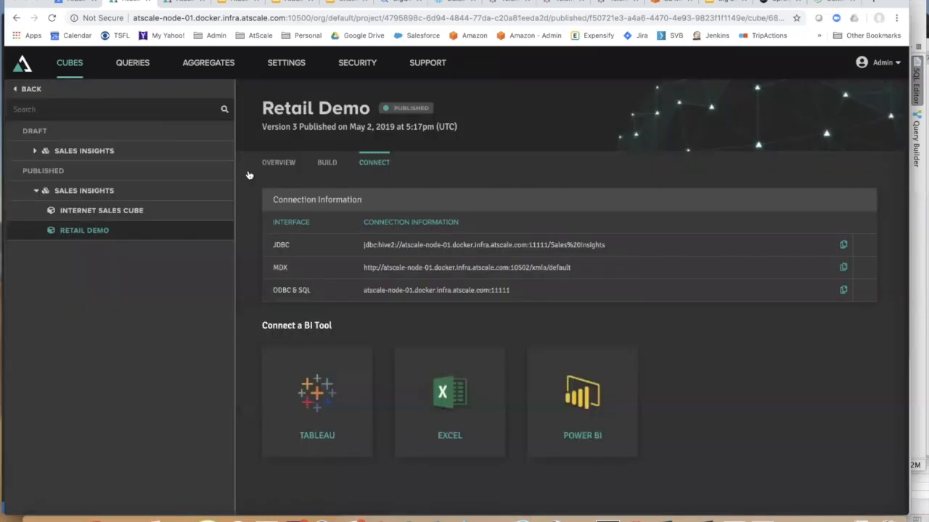
pyautogui.click(134, 63)
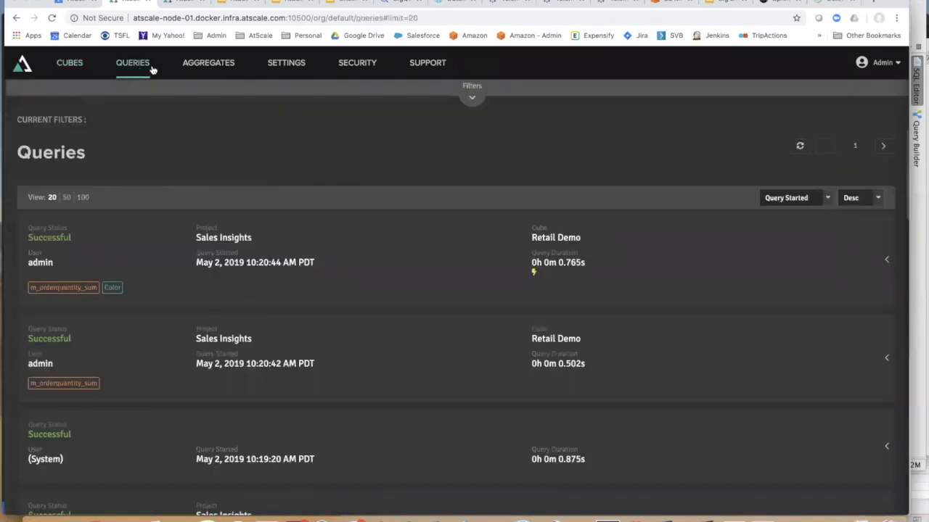
pyautogui.click(472, 94)
pyautogui.click(280, 112)
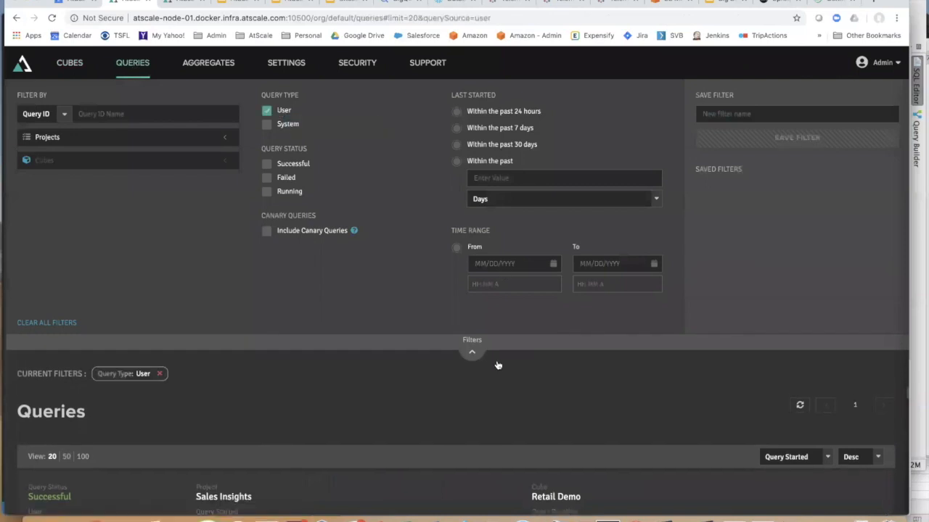
pyautogui.click(471, 352)
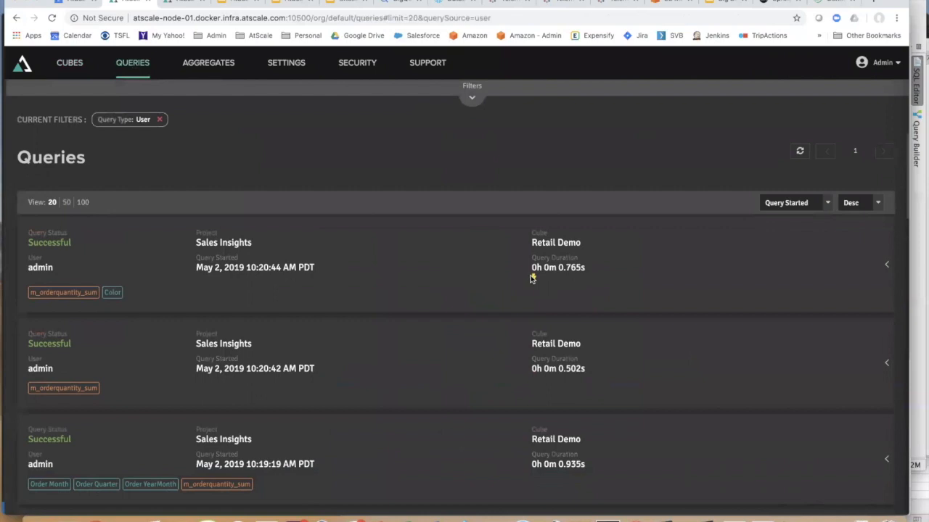
pyautogui.scroll(-1, 554, 306)
pyautogui.scroll(-5, 555, 307)
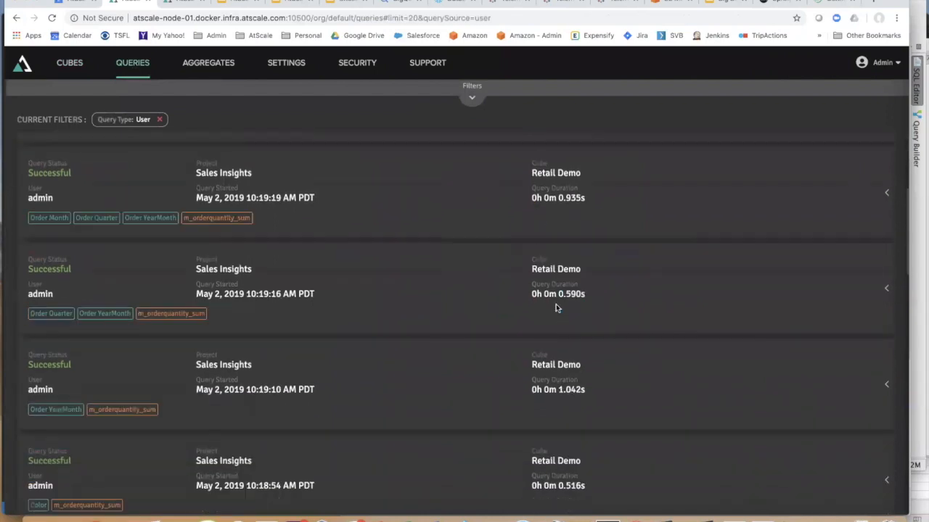
pyautogui.scroll(-3, 556, 307)
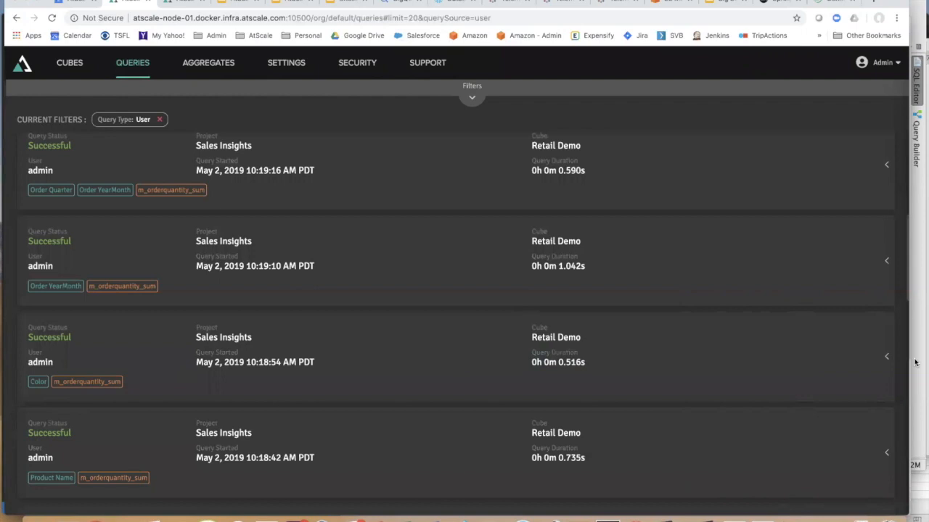
# - Expand the 10:18:54 Color query's timings, review its inbound SQL, and expand the Outbound Summary
pyautogui.click(886, 356)
pyautogui.scroll(-1, 656, 375)
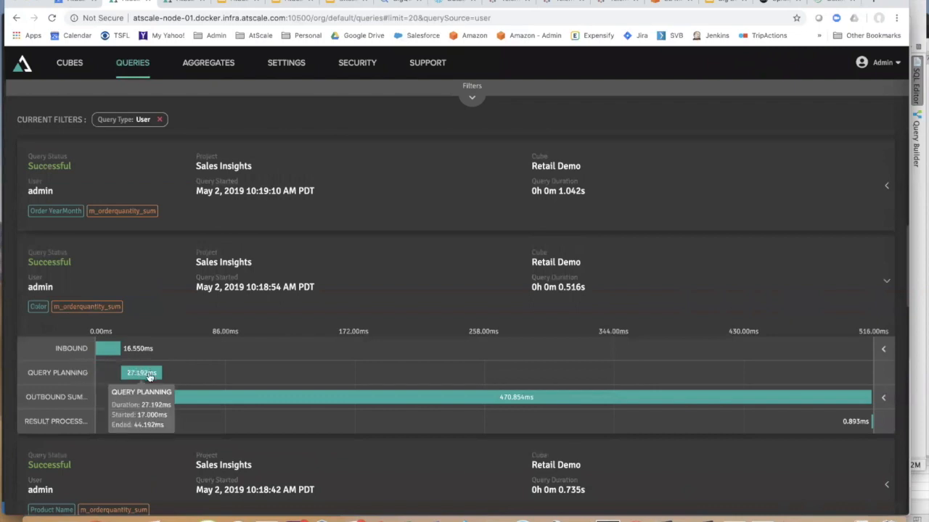
pyautogui.moveTo(243, 395)
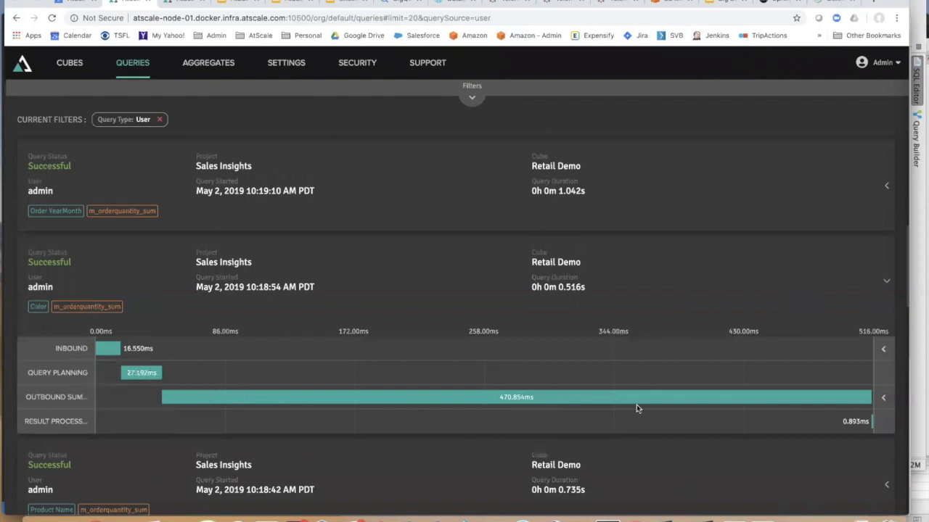
pyautogui.moveTo(525, 397)
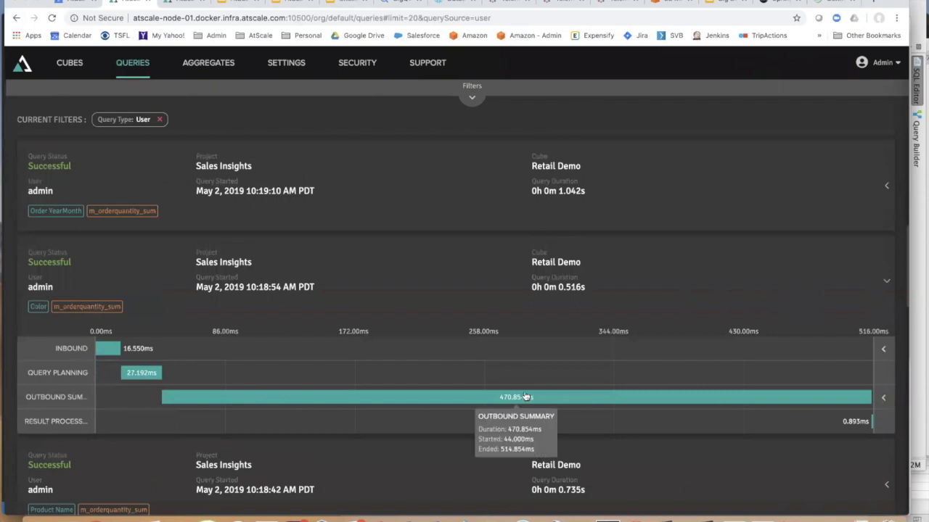
pyautogui.click(883, 352)
pyautogui.moveTo(129, 450); pyautogui.dragTo(101, 394)
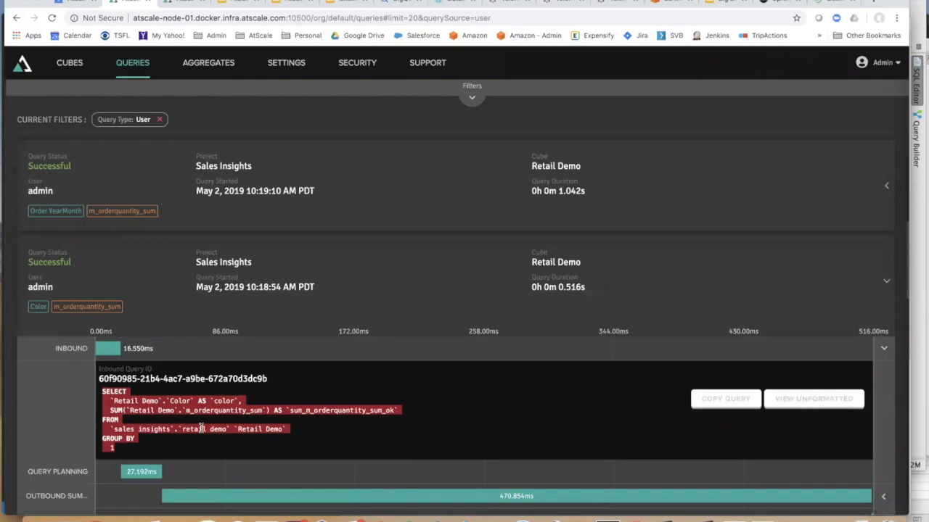
pyautogui.click(880, 351)
pyautogui.scroll(-2, 835, 384)
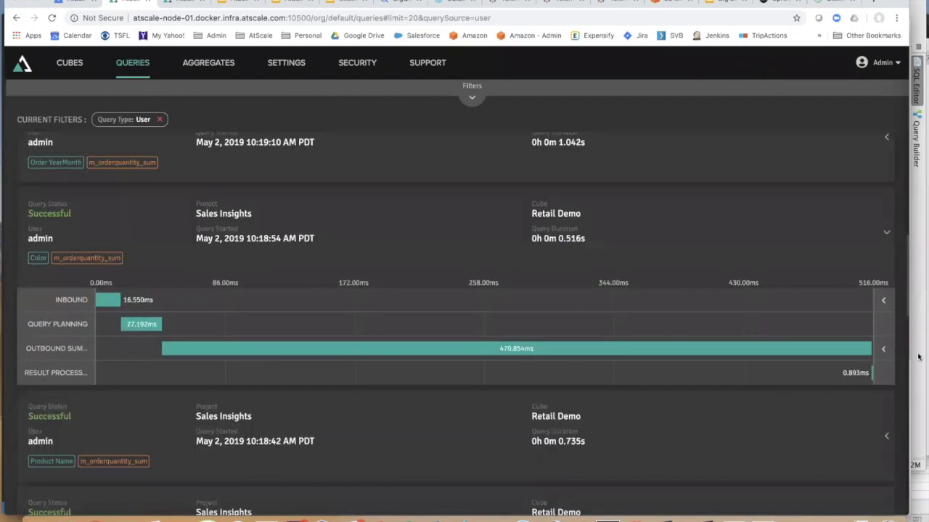
pyautogui.click(884, 349)
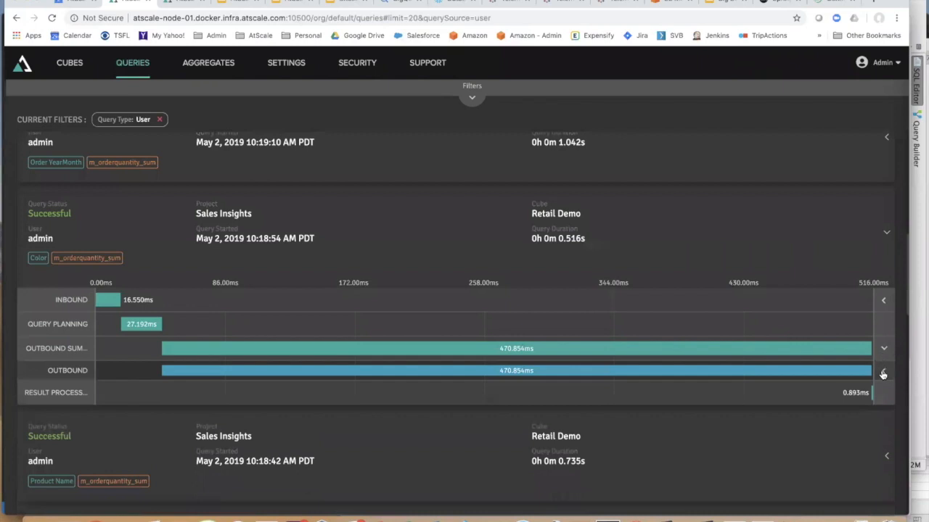
# - Expand the OUTBOUND row to see Wait/Execute/Fetch timings and select part of its Snowflake SQL
pyautogui.click(883, 373)
pyautogui.scroll(-5, 547, 442)
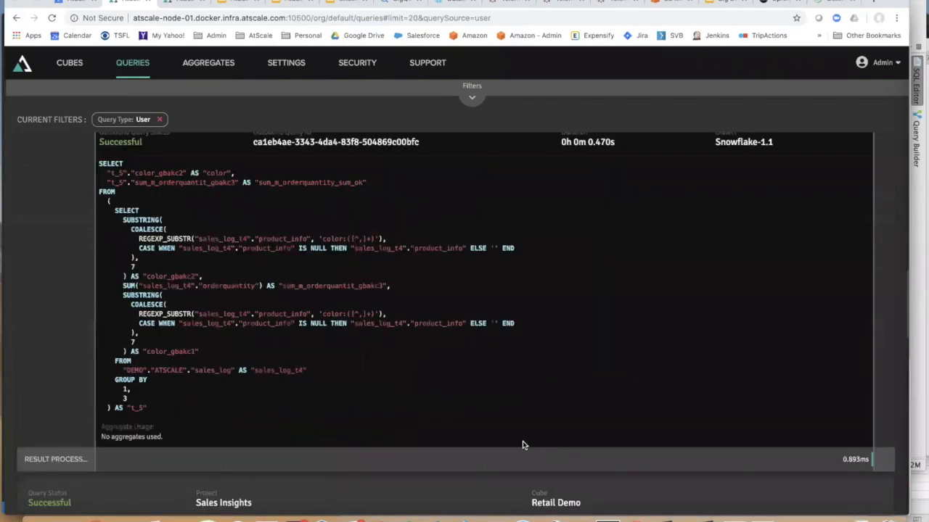
pyautogui.scroll(1, 230, 420)
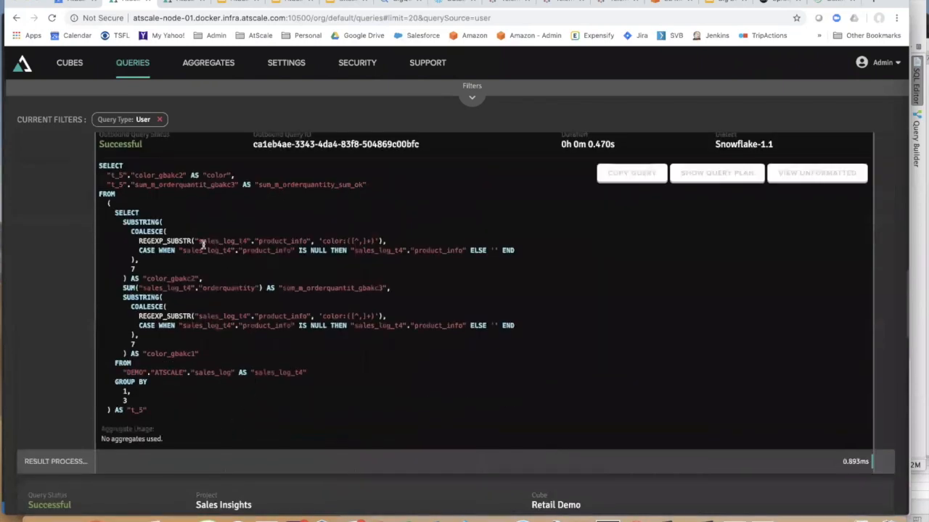
pyautogui.moveTo(169, 414); pyautogui.dragTo(100, 167)
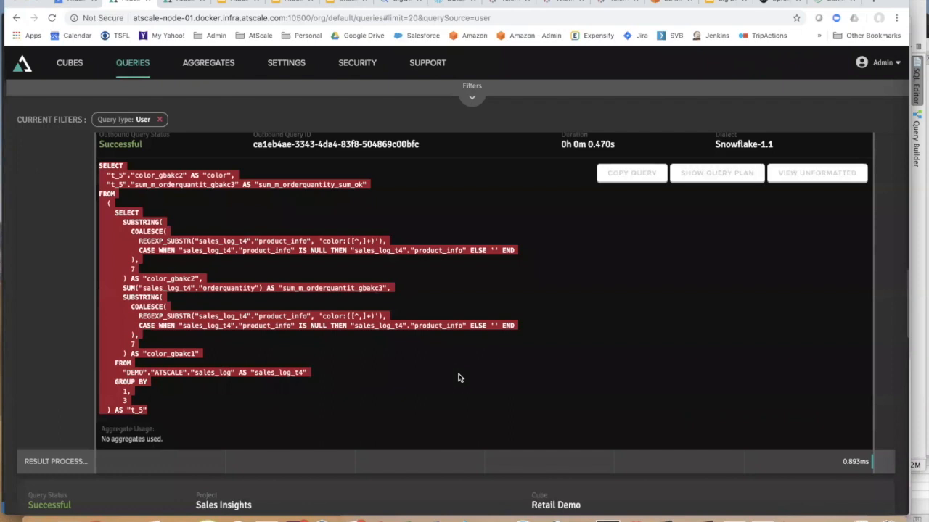
pyautogui.scroll(10, 458, 378)
pyautogui.scroll(5, 458, 377)
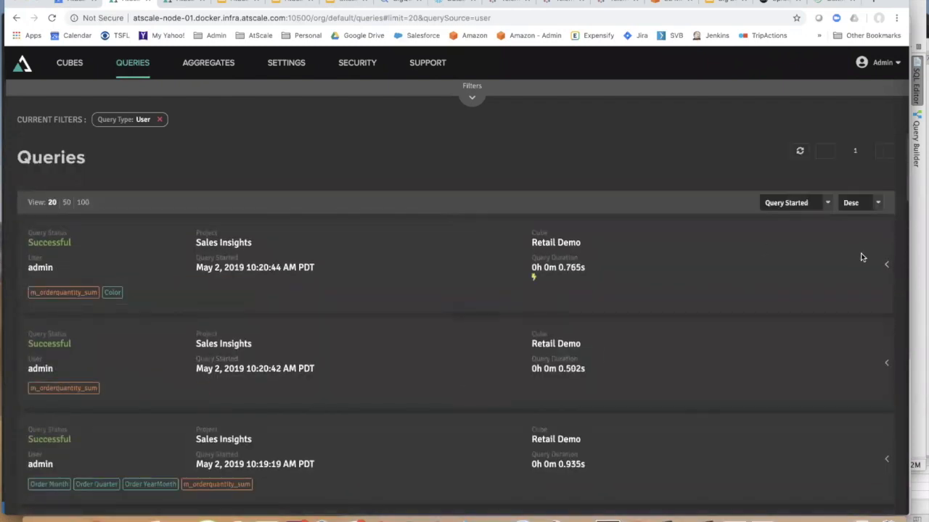
# - Expand the 10:20:44 query's timing breakdown and view its inbound MDX text
pyautogui.click(886, 264)
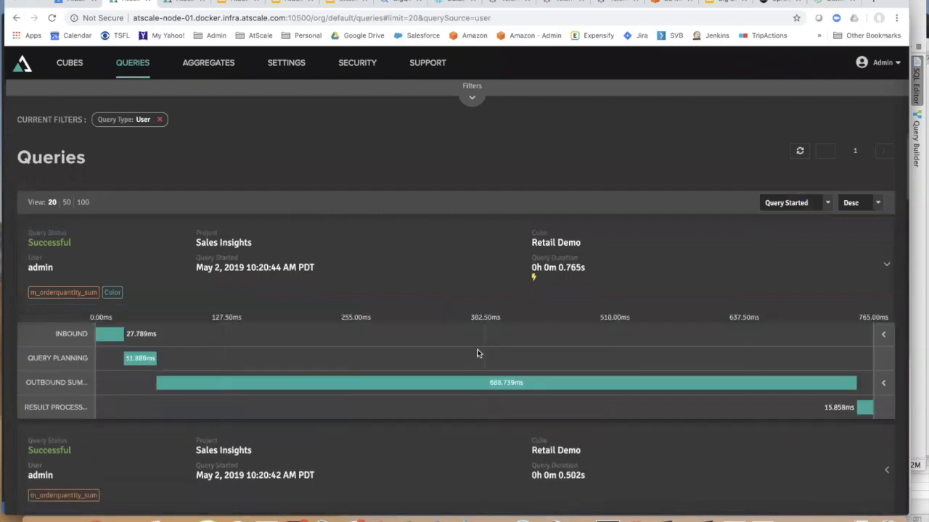
pyautogui.click(883, 333)
pyautogui.scroll(-1, 527, 383)
pyautogui.scroll(-1, 527, 383)
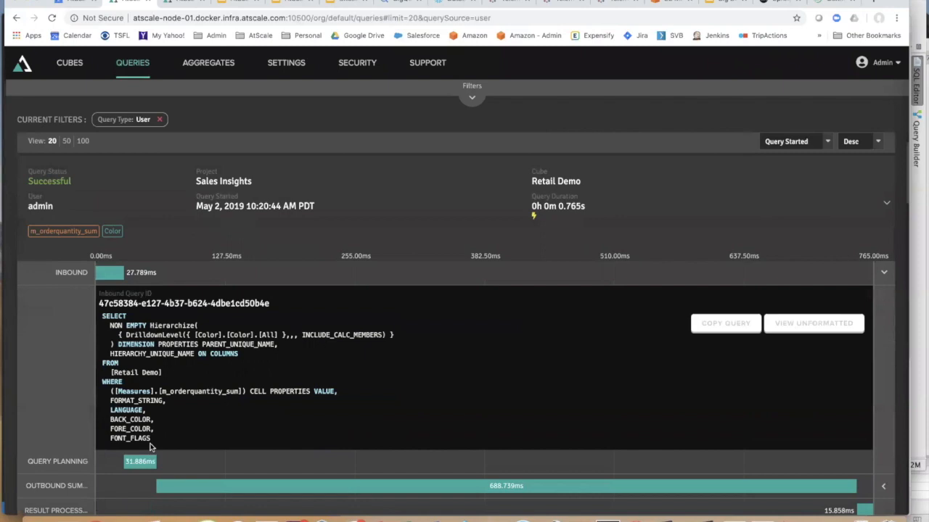
pyautogui.moveTo(157, 439); pyautogui.dragTo(102, 317)
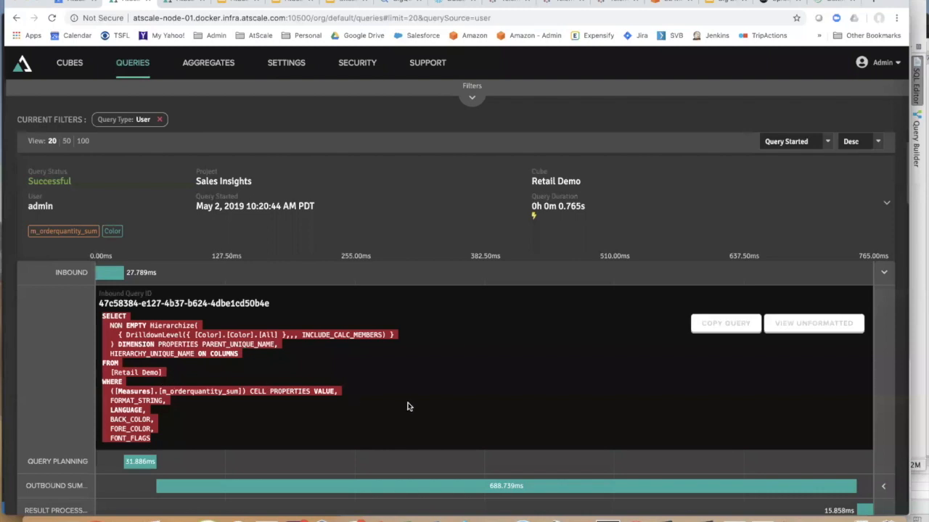
pyautogui.scroll(-2, 408, 405)
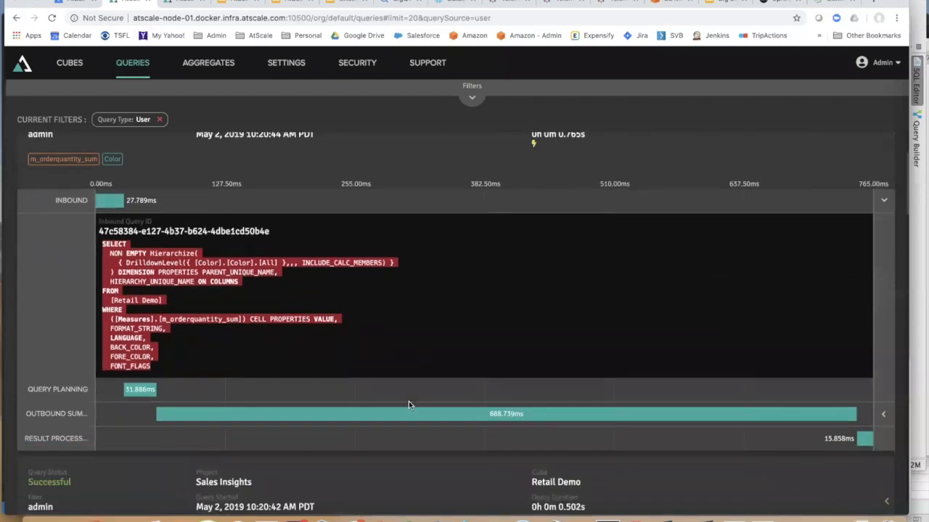
pyautogui.scroll(-1, 408, 405)
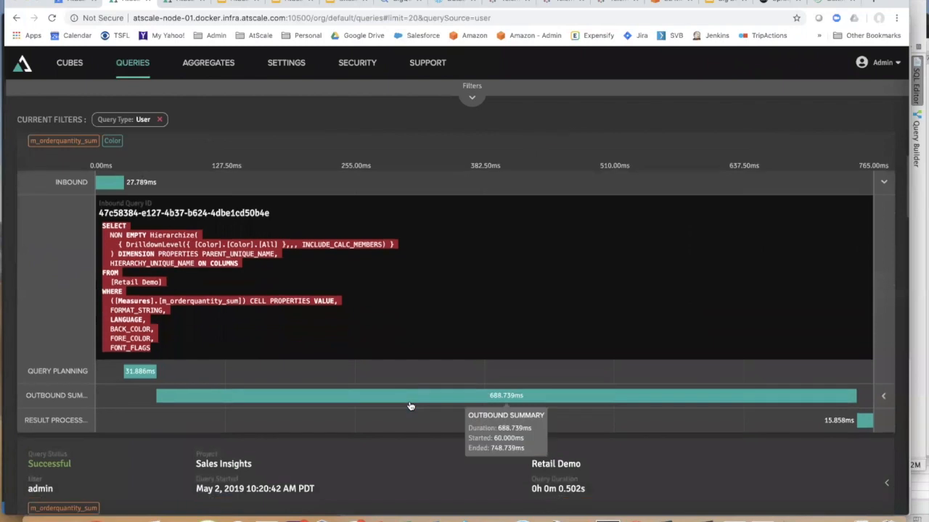
# - Split the Outbound Summary and expand the second OUTBOUND query's timings and SQL
pyautogui.click(883, 398)
pyautogui.scroll(-3, 713, 407)
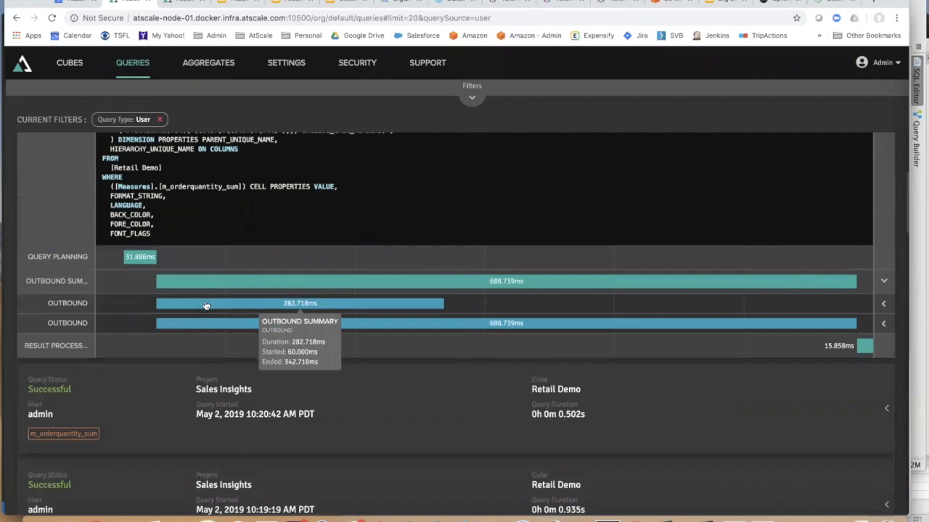
pyautogui.click(883, 323)
pyautogui.scroll(-4, 720, 405)
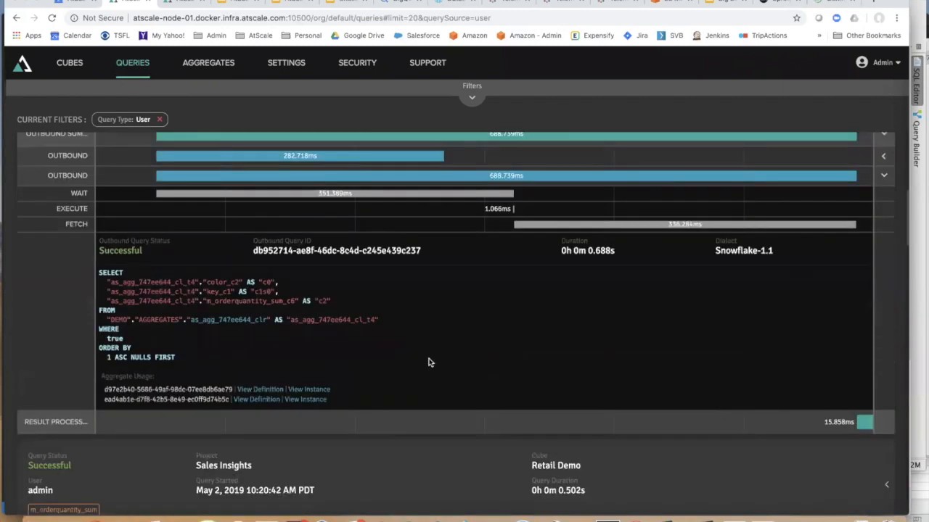
# - Select the SQL reading from aggregate table as_agg_747ee644_clr, then clear the selection
pyautogui.tripleClick(169, 348)
pyautogui.moveTo(169, 348); pyautogui.dragTo(100, 269)
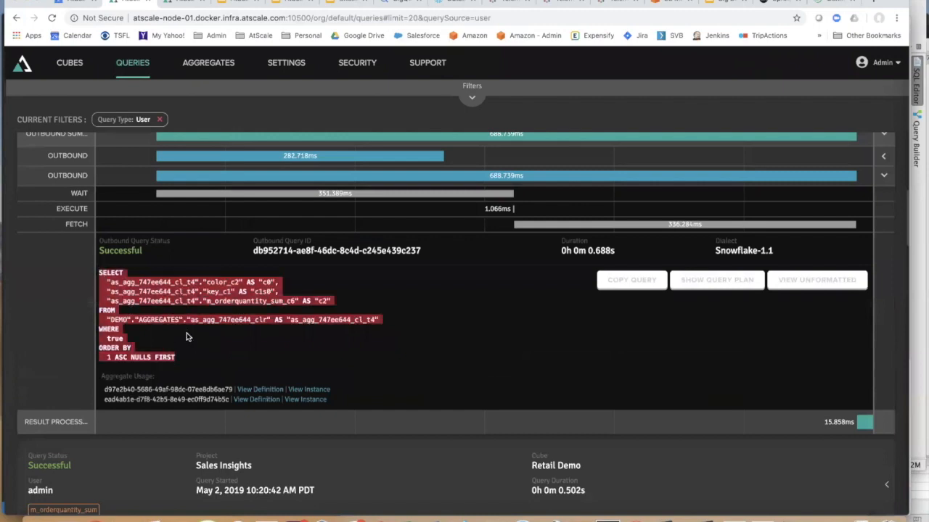
pyautogui.click(214, 332)
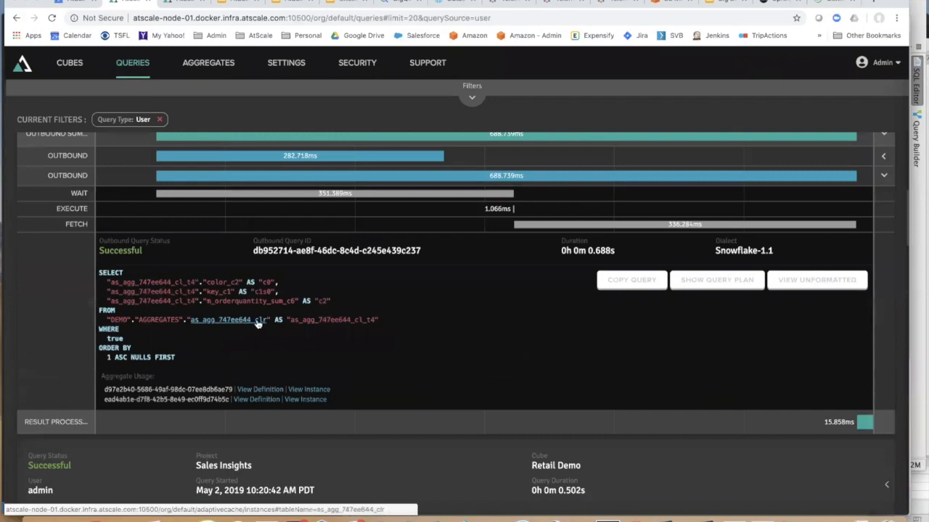
pyautogui.scroll(-5, 339, 347)
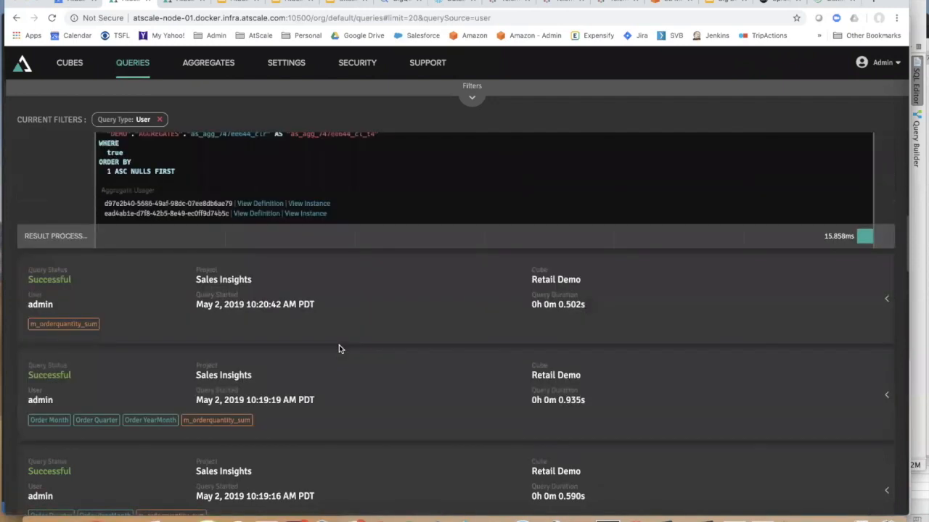
pyautogui.scroll(-5, 339, 344)
pyautogui.scroll(-4, 339, 345)
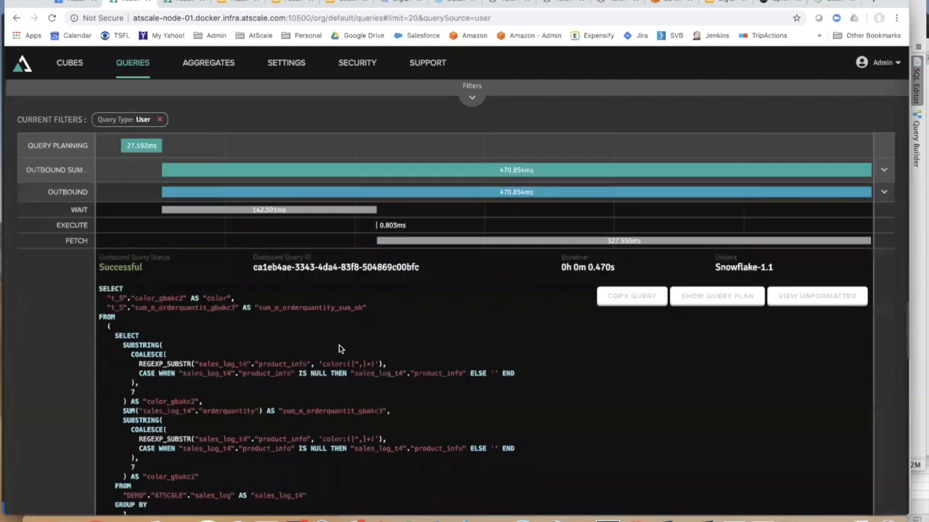
pyautogui.scroll(7, 338, 344)
pyautogui.scroll(10, 339, 345)
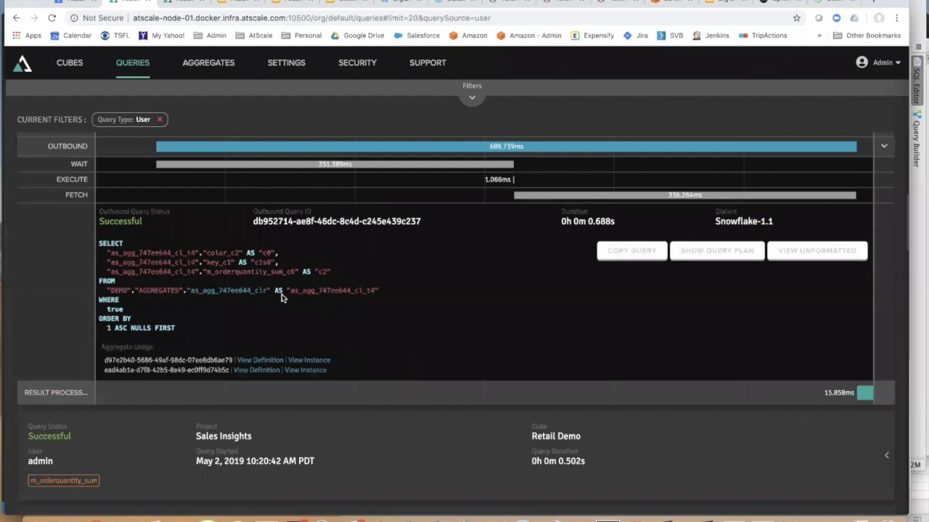
pyautogui.scroll(1, 292, 308)
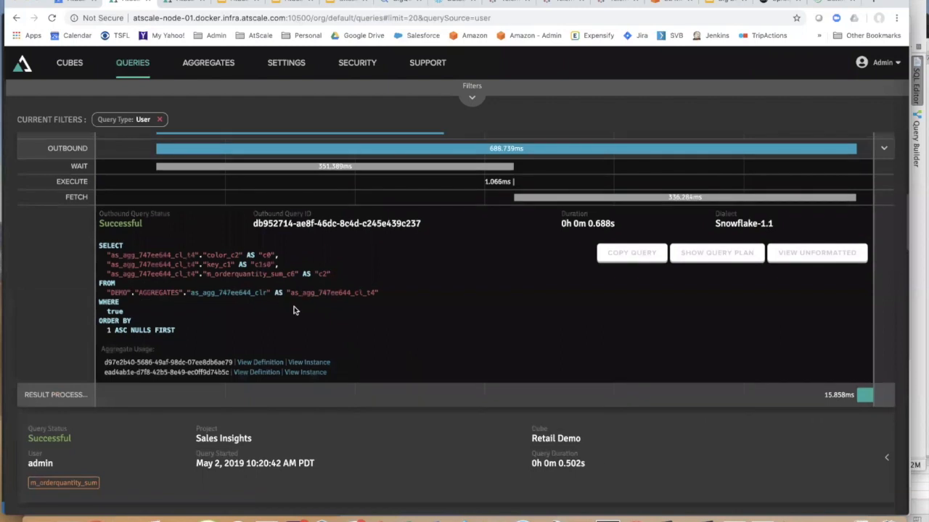
# - Open the as_agg_747ee644_clr aggregate instance, review its table and 1.321s duration, then go home
pyautogui.click(288, 363)
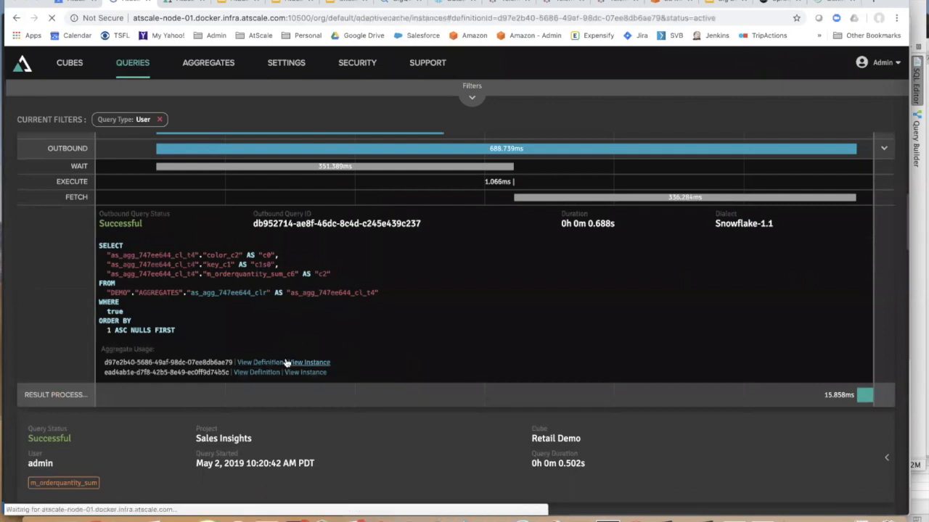
pyautogui.moveTo(266, 273); pyautogui.dragTo(254, 272)
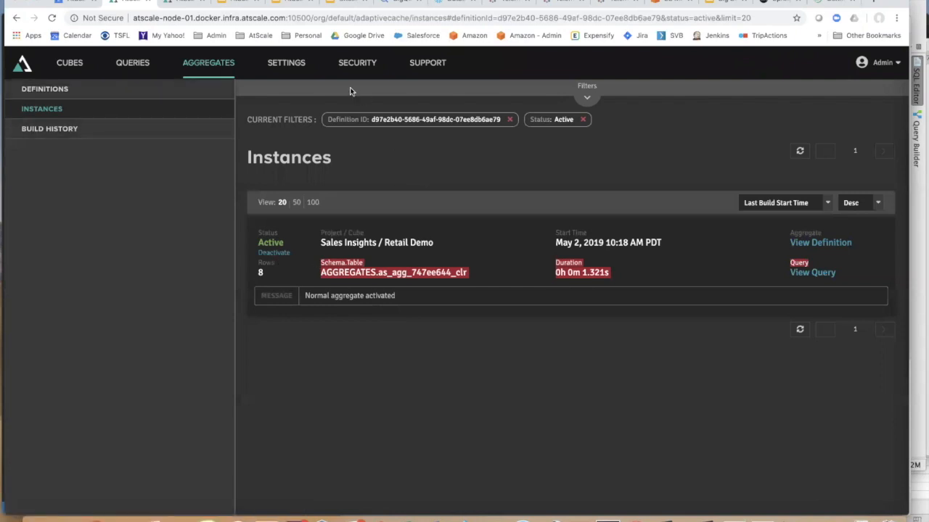
pyautogui.click(22, 64)
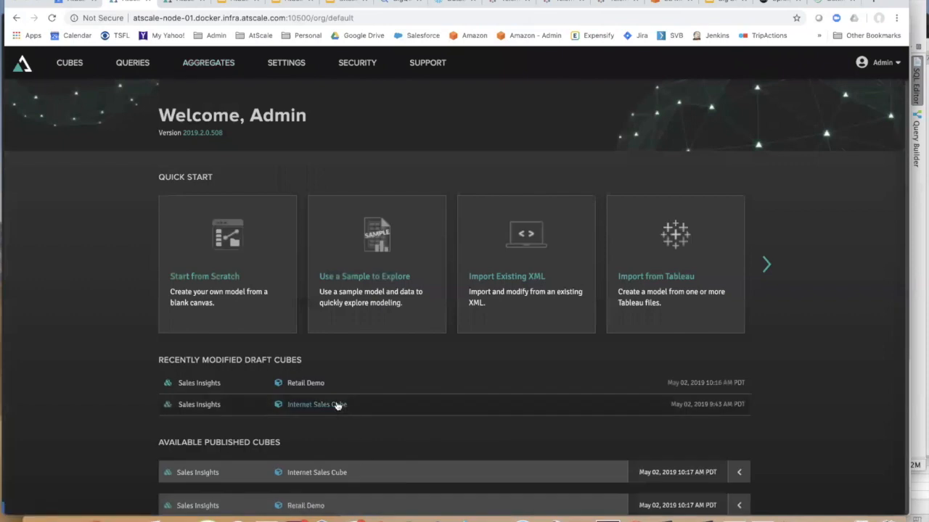
# - Open the draft Retail Demo cube in the Sales Insights project for modelling
pyautogui.scroll(-1, 380, 452)
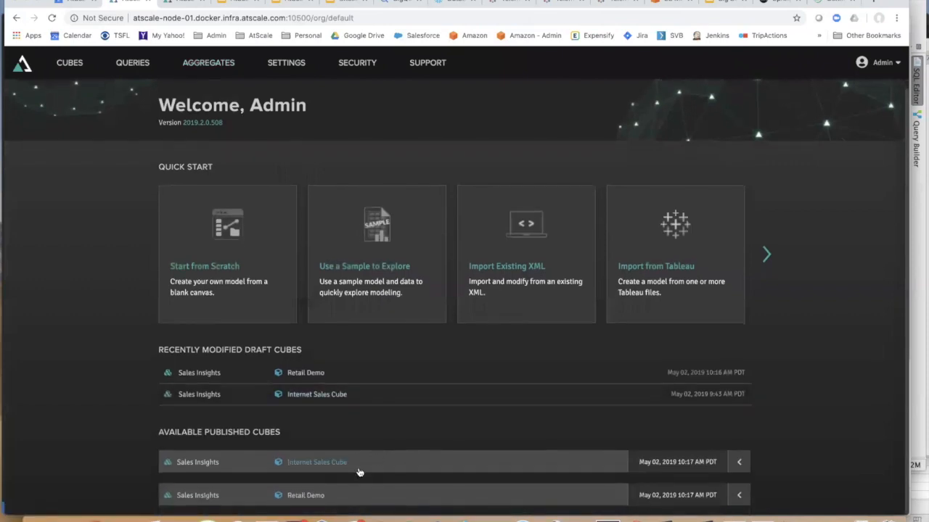
pyautogui.click(308, 497)
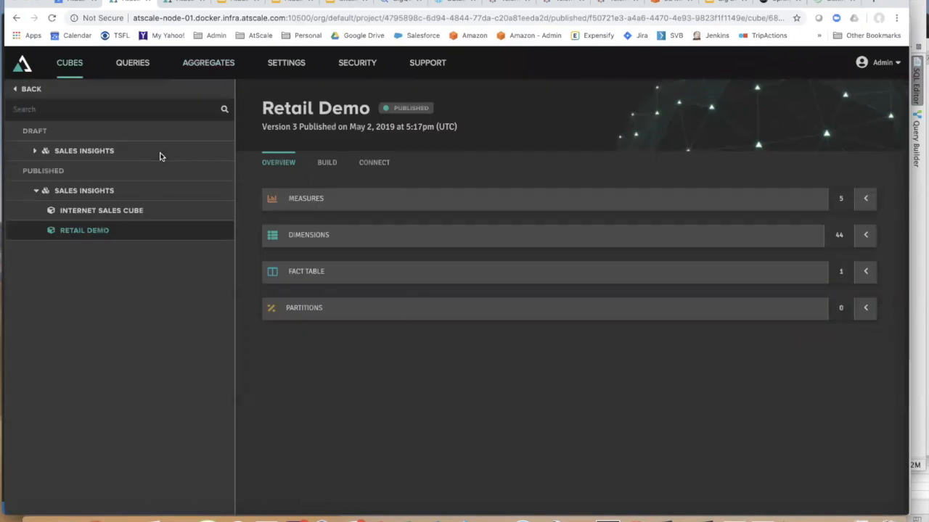
pyautogui.click(35, 153)
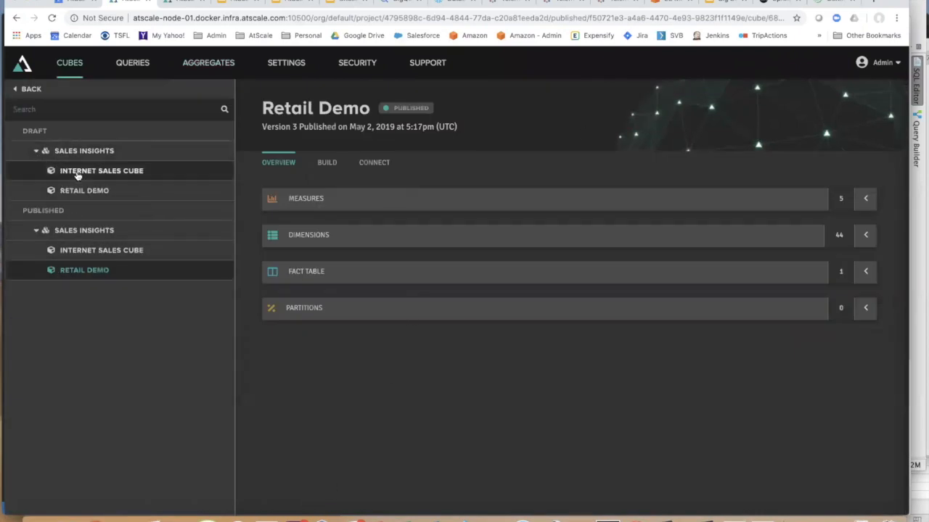
pyautogui.click(80, 191)
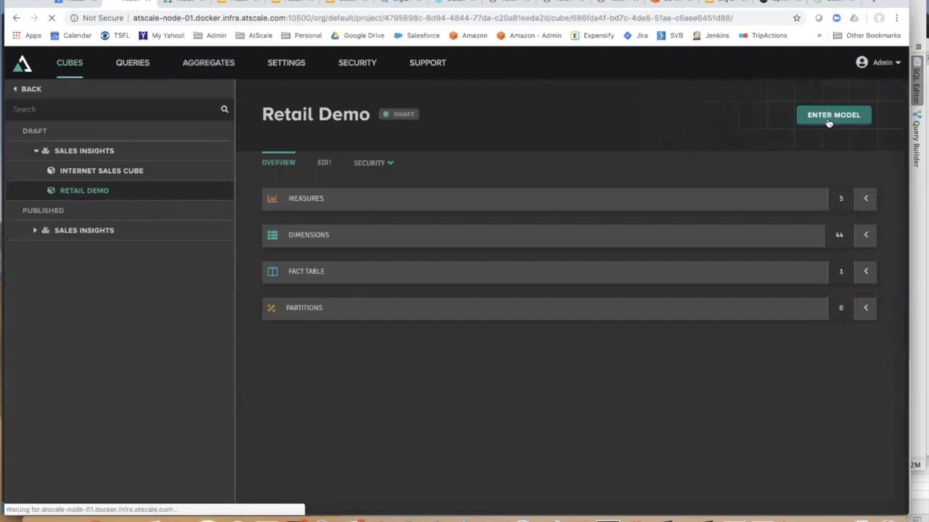
pyautogui.click(805, 125)
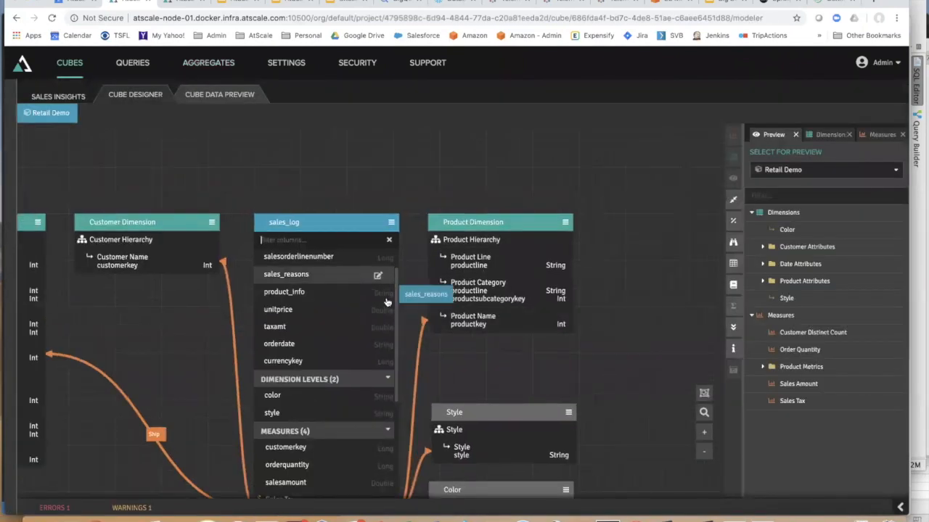
# - Add a 'size' map column to product_info and drag it into Dimensions as Size
pyautogui.click(377, 291)
pyautogui.click(632, 311)
pyautogui.click(444, 312)
pyautogui.write('siz')
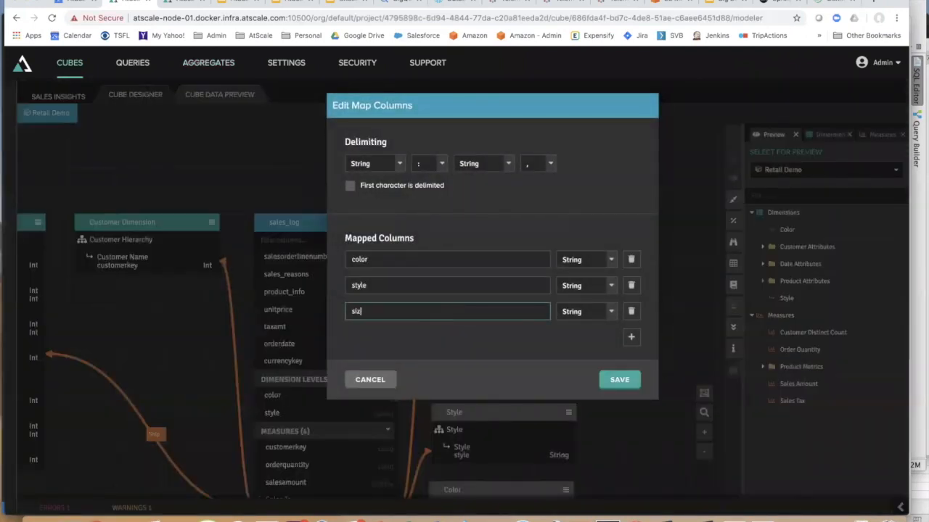
pyautogui.write('e')
pyautogui.click(619, 379)
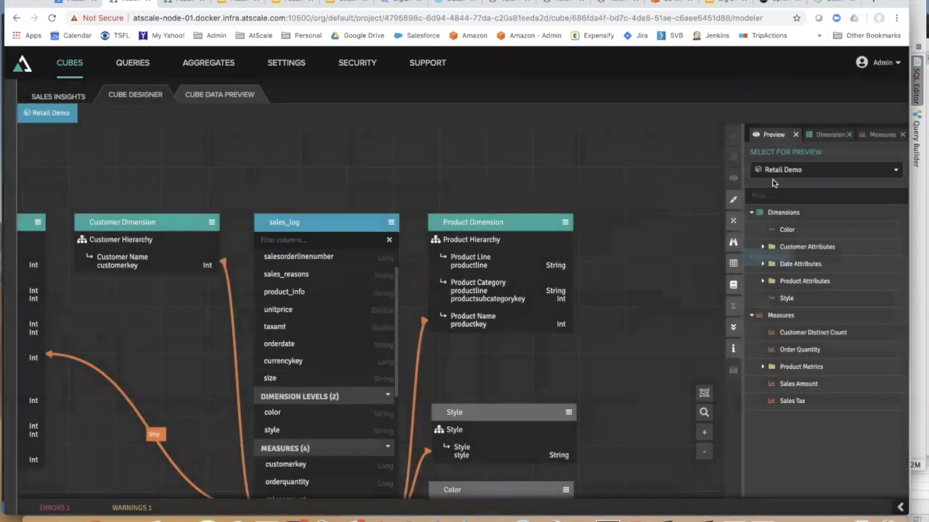
pyautogui.click(828, 135)
pyautogui.moveTo(312, 379); pyautogui.dragTo(799, 286)
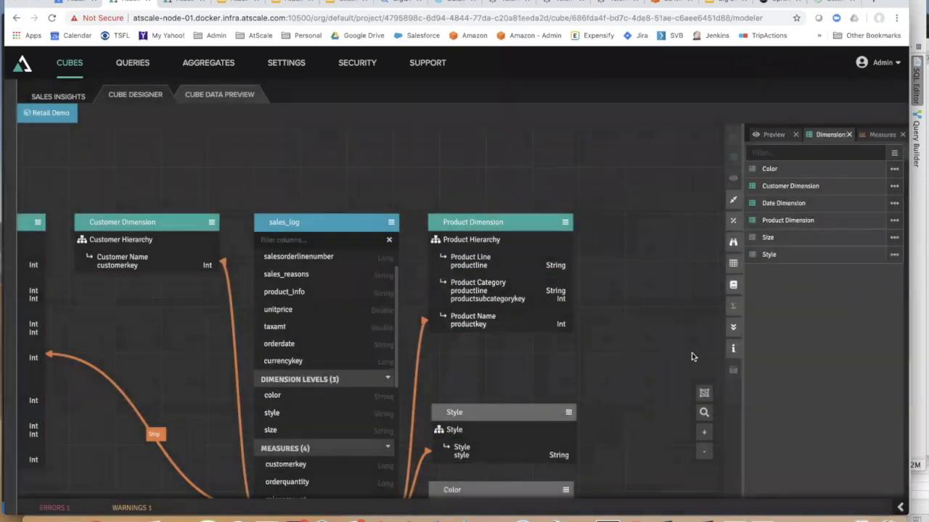
# - Publish the Sales Insights project
pyautogui.click(63, 97)
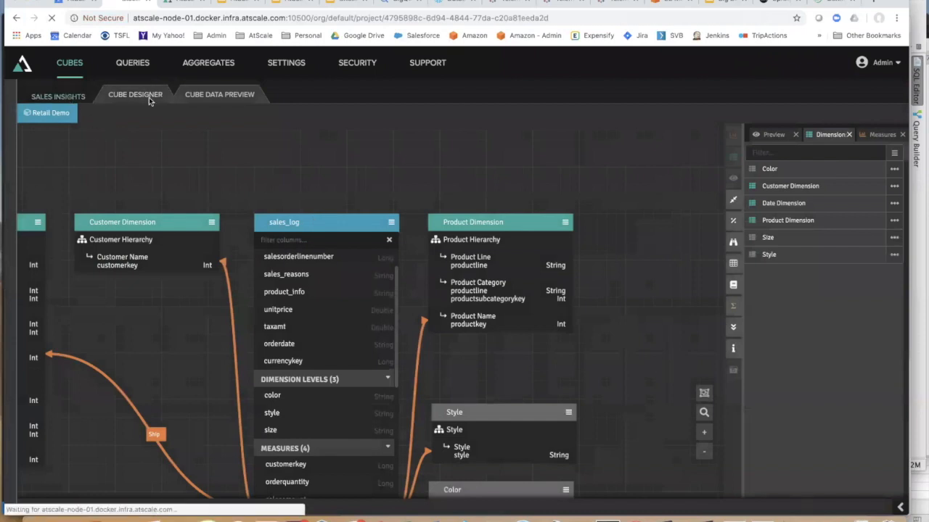
pyautogui.click(843, 116)
pyautogui.click(655, 437)
pyautogui.click(655, 438)
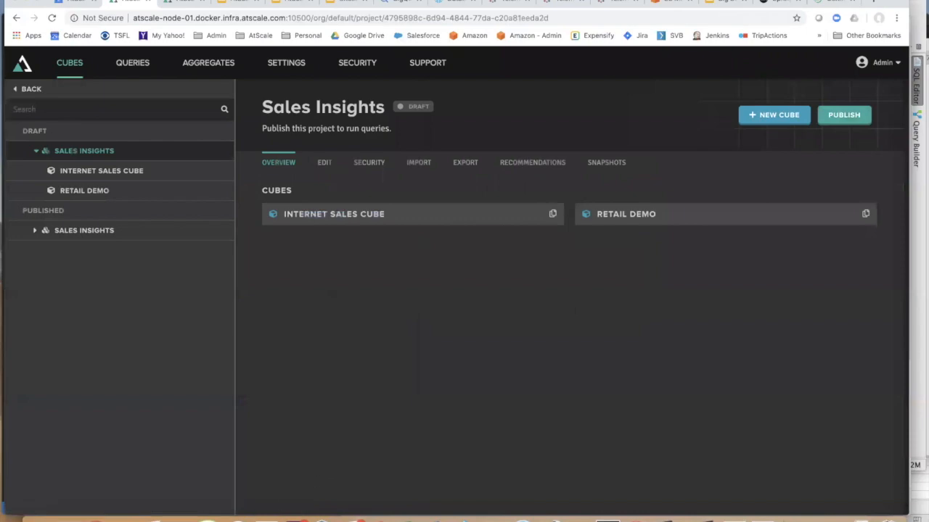
pyautogui.click(278, 515)
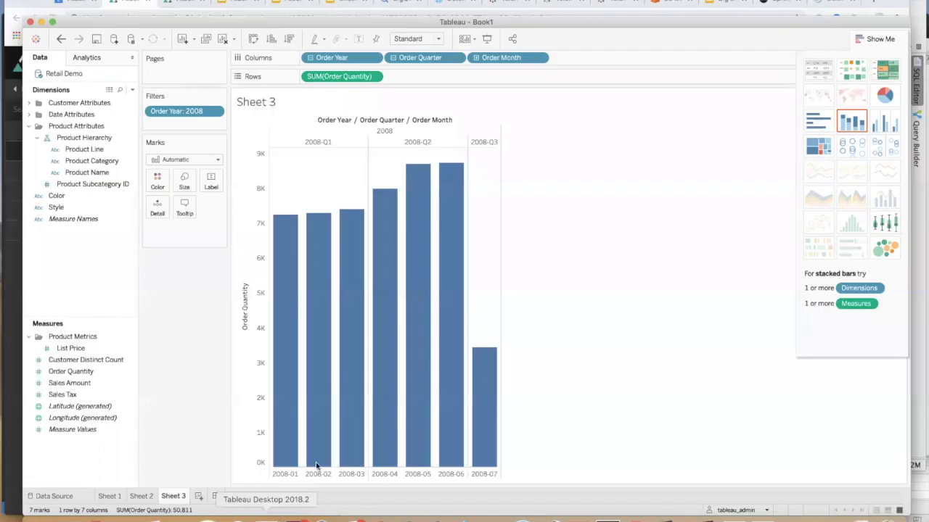
# - On Sheet 2, refresh the Retail Demo data source
pyautogui.click(140, 497)
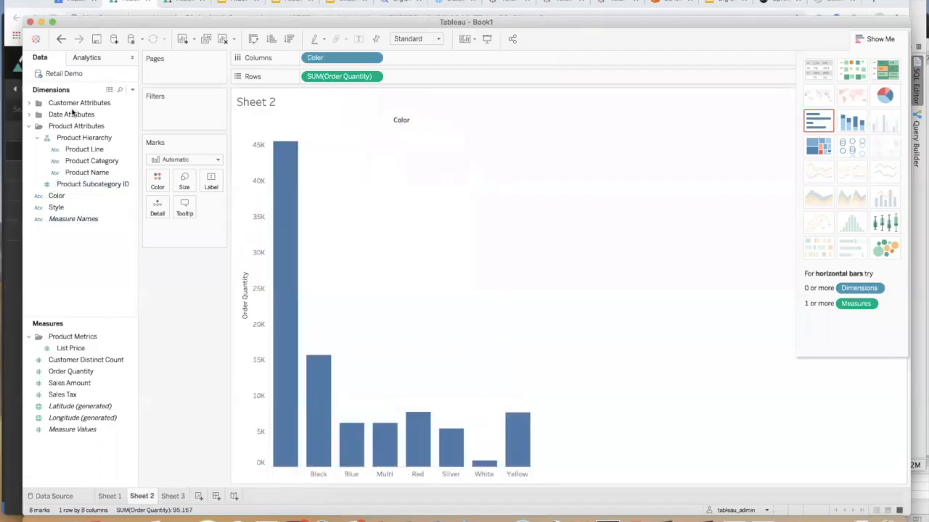
pyautogui.rightClick(64, 73)
pyautogui.click(88, 90)
# - Show Order Quantity by Color and Size as a treemap, excluding the largest mark
pyautogui.click(65, 219)
pyautogui.click(65, 209)
pyautogui.doubleClick(85, 210)
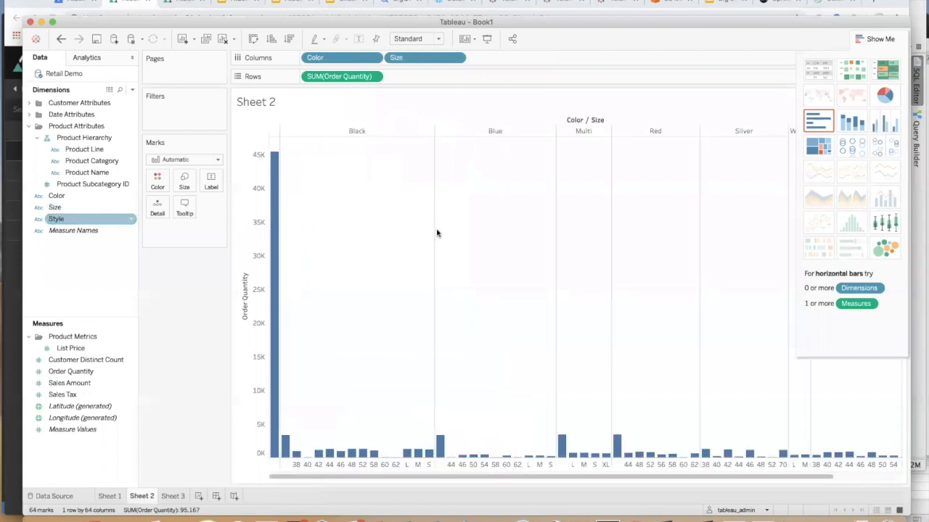
pyautogui.click(817, 145)
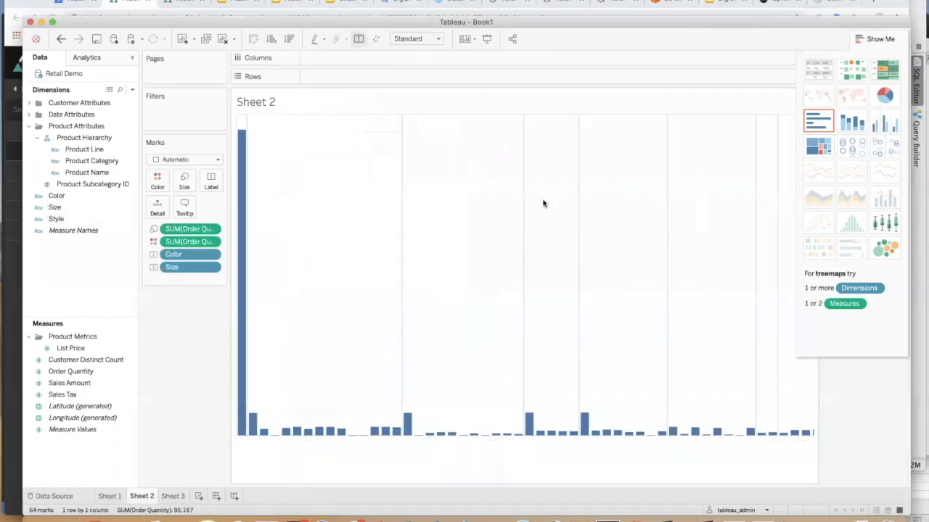
pyautogui.rightClick(376, 222)
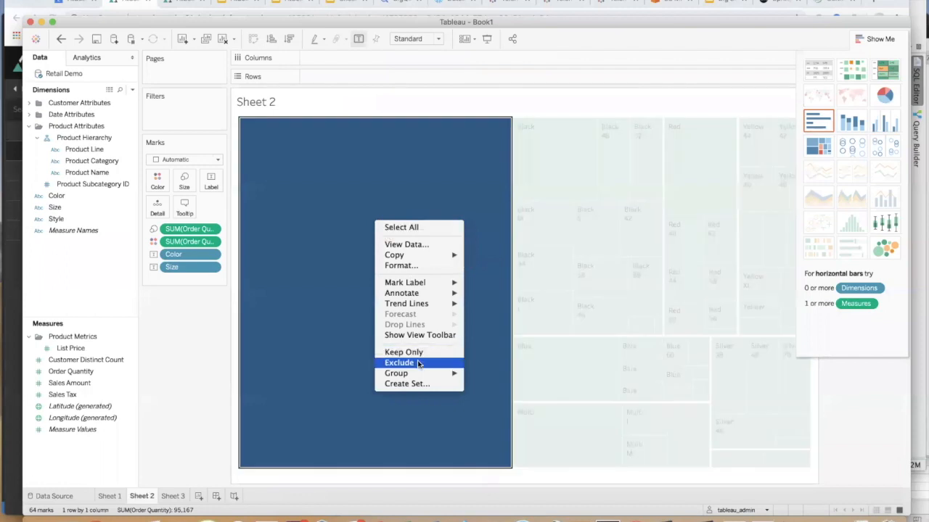
pyautogui.click(417, 364)
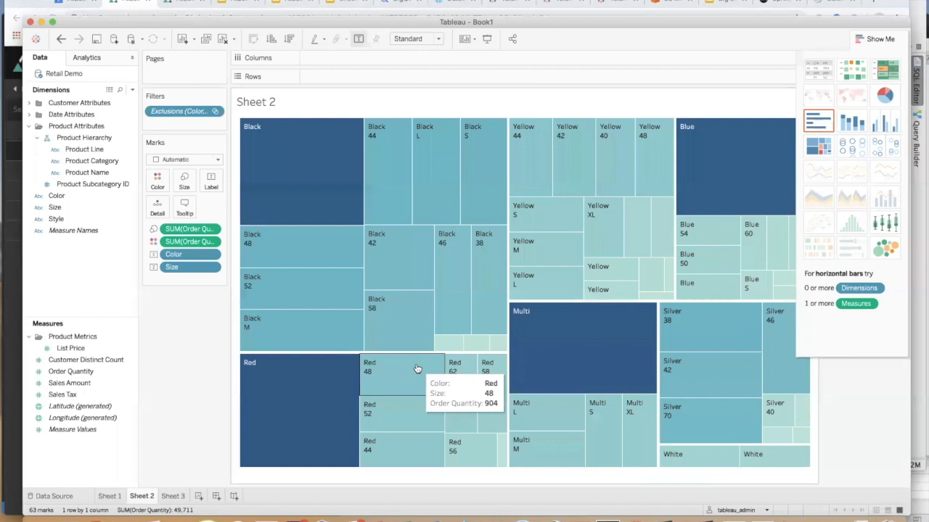
pyautogui.click(876, 41)
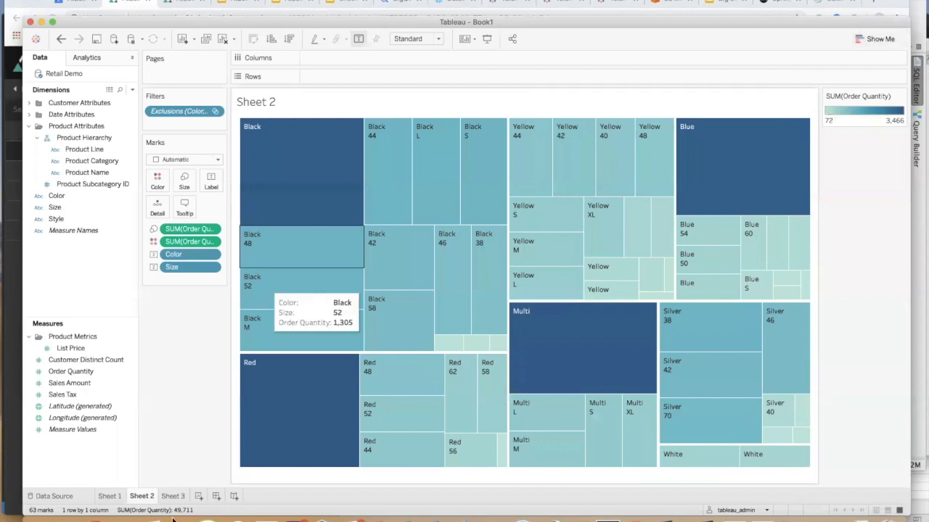
pyautogui.click(95, 520)
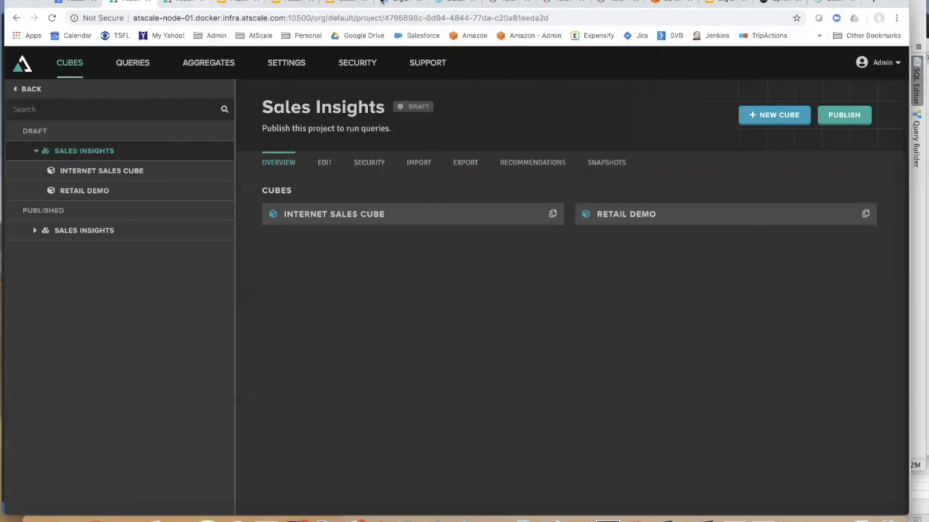
pyautogui.click(446, 2)
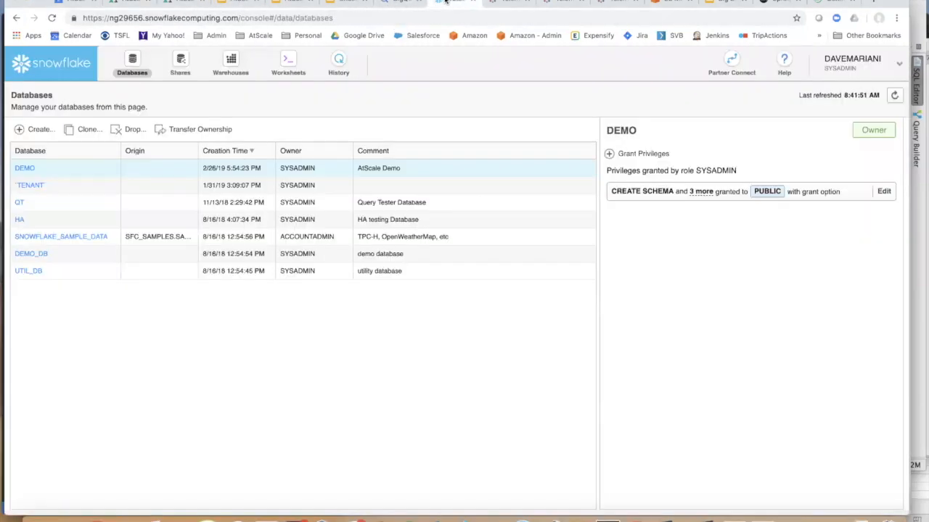
# - Open SNOWFLAKE_SAMPLE_DATA and list its schemas, such as TPCDS_SF100TCL and WEATHER
pyautogui.click(91, 240)
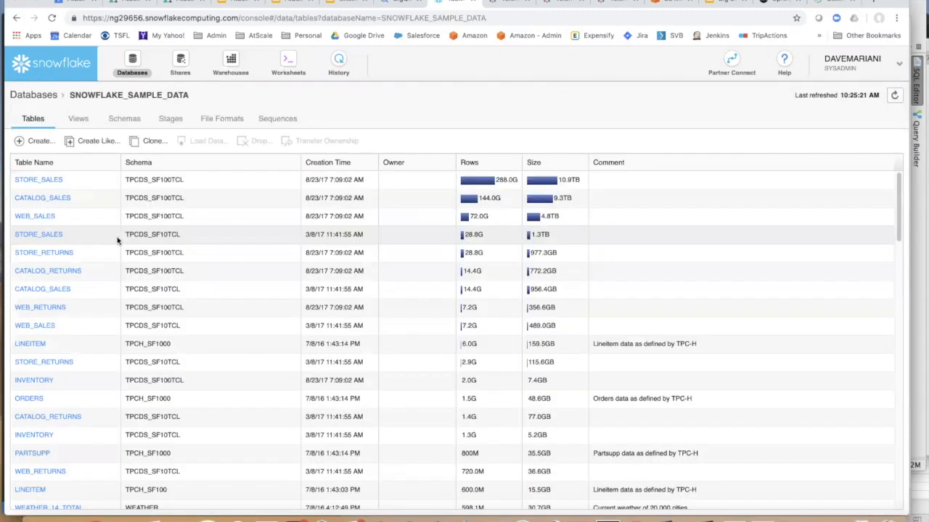
pyautogui.click(131, 122)
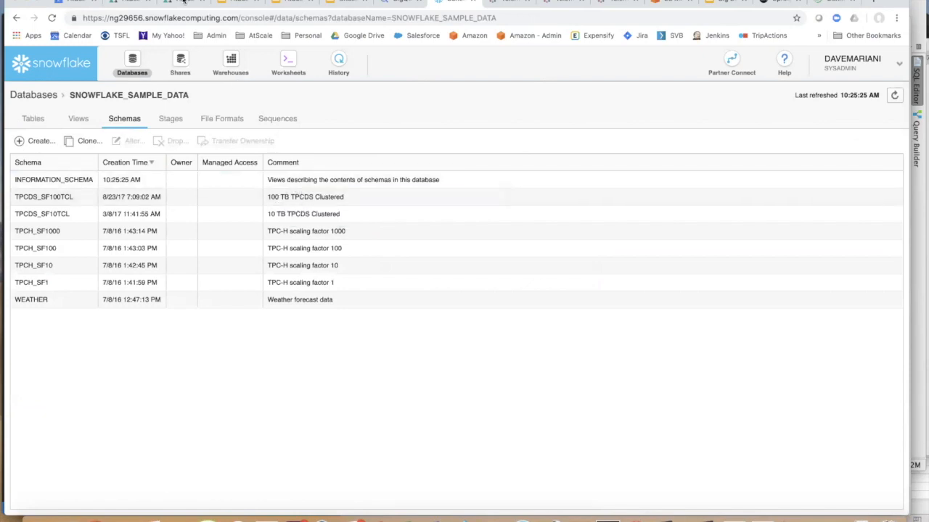
pyautogui.click(186, 2)
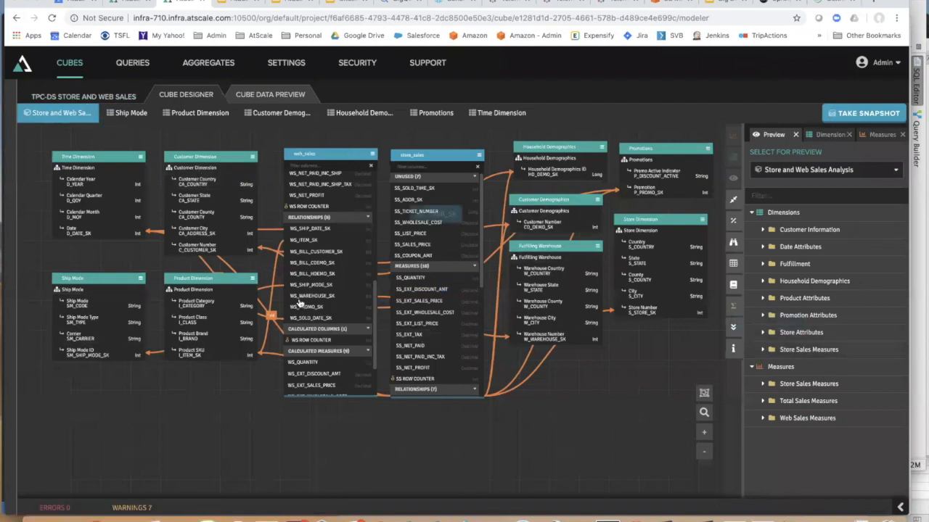
# - Close the Tableau workbook, discarding its unsaved changes
pyautogui.moveTo(347, 303); pyautogui.dragTo(382, 316)
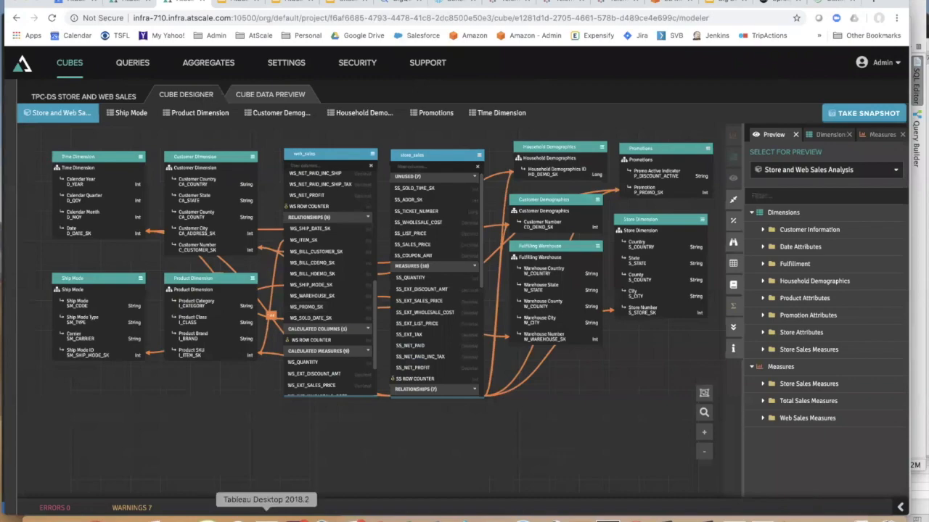
pyautogui.click(265, 516)
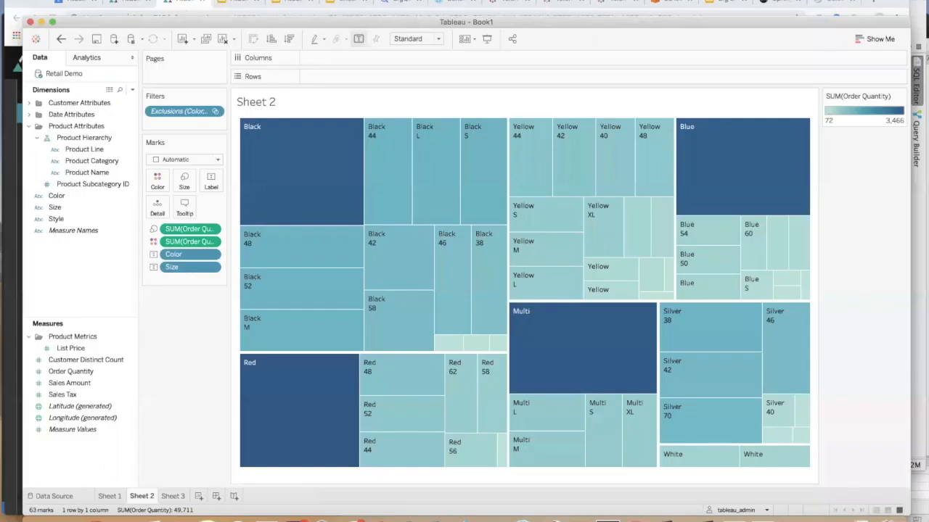
pyautogui.click(80, 0)
pyautogui.click(55, 36)
pyautogui.click(30, 22)
pyautogui.click(428, 278)
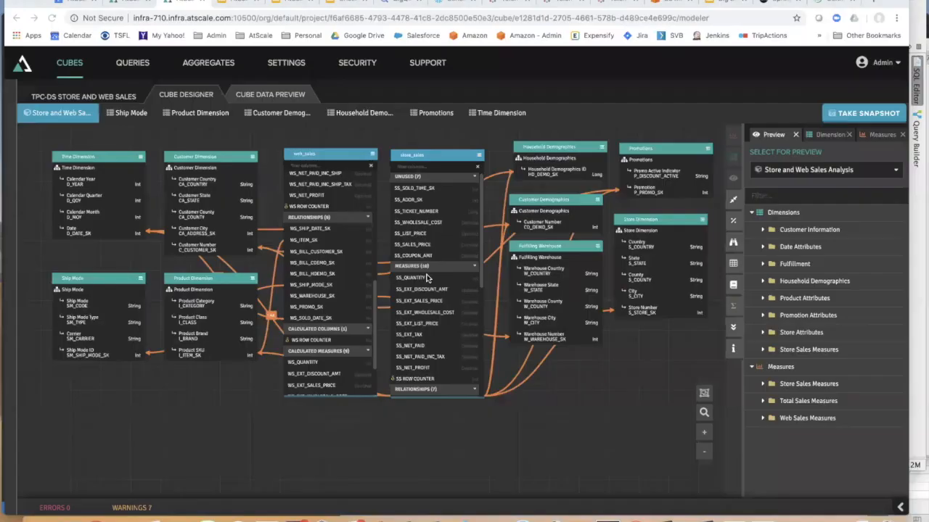
# - Open Store and Web Sales Analysis.tds from the Downloads folder in Tableau
pyautogui.click(38, 517)
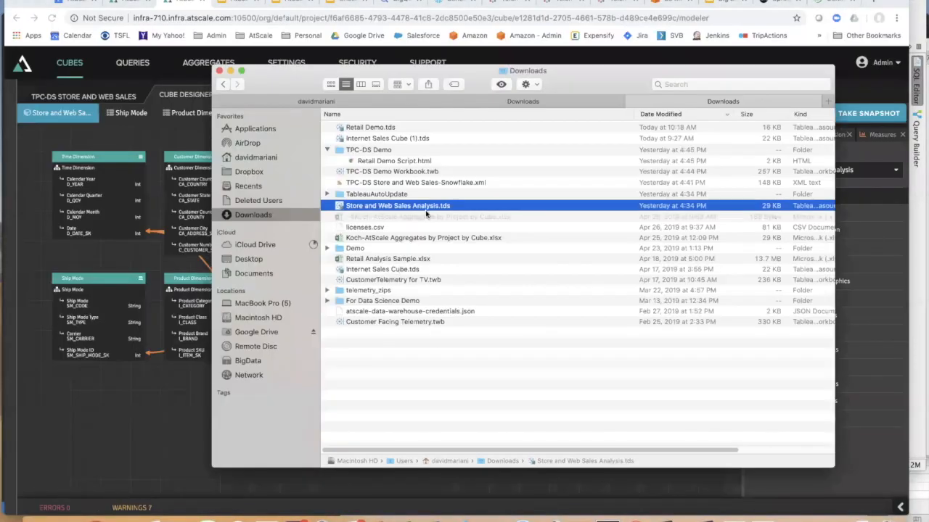
pyautogui.doubleClick(423, 207)
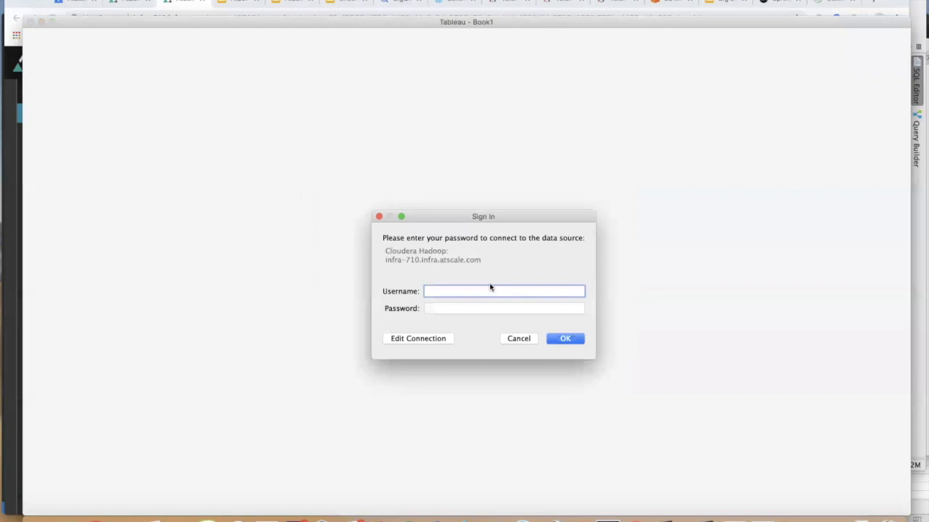
# - Sign in with the account credentials, expand only Store Sales Measures, and chart Store Sales Row Counter
pyautogui.press('Tab')
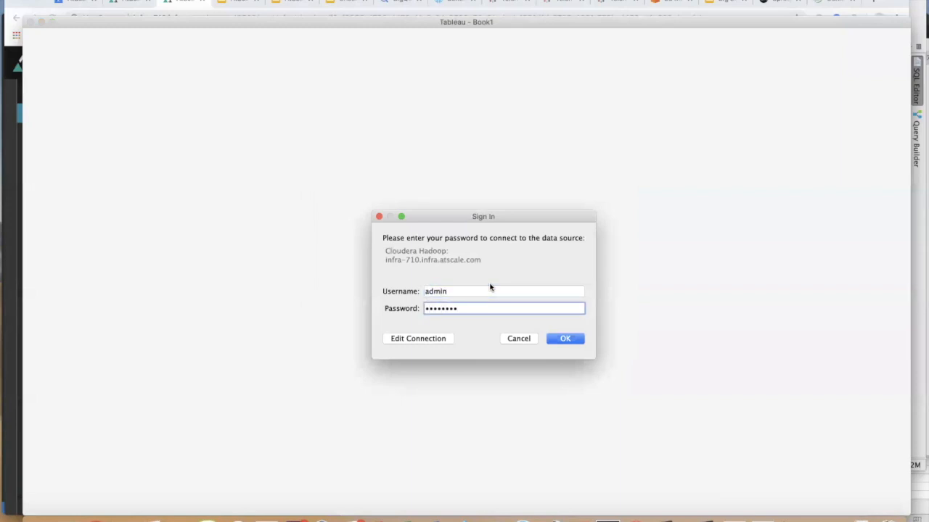
pyautogui.click(573, 344)
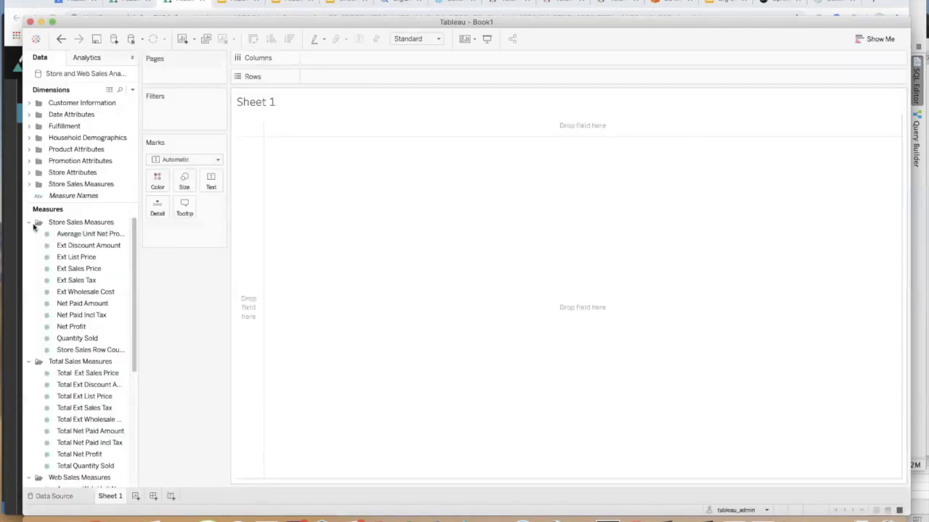
pyautogui.click(29, 222)
pyautogui.click(29, 233)
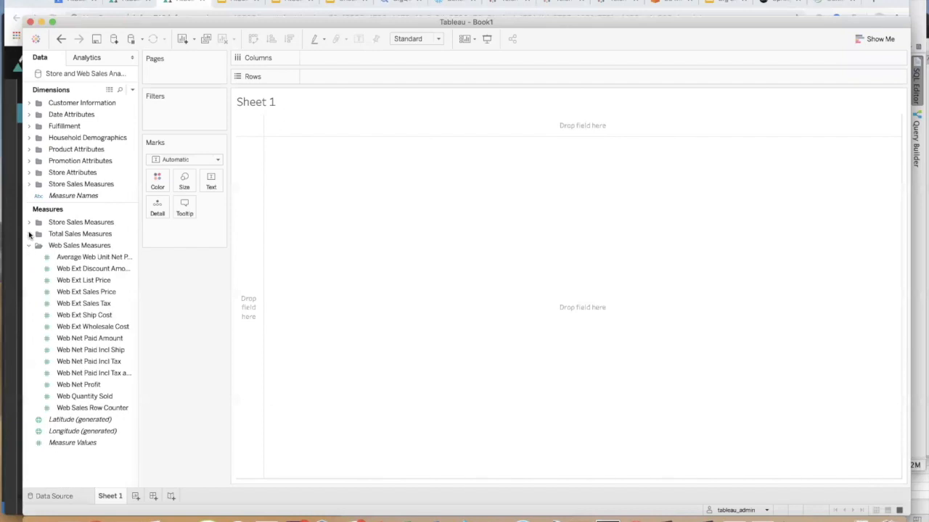
pyautogui.click(29, 222)
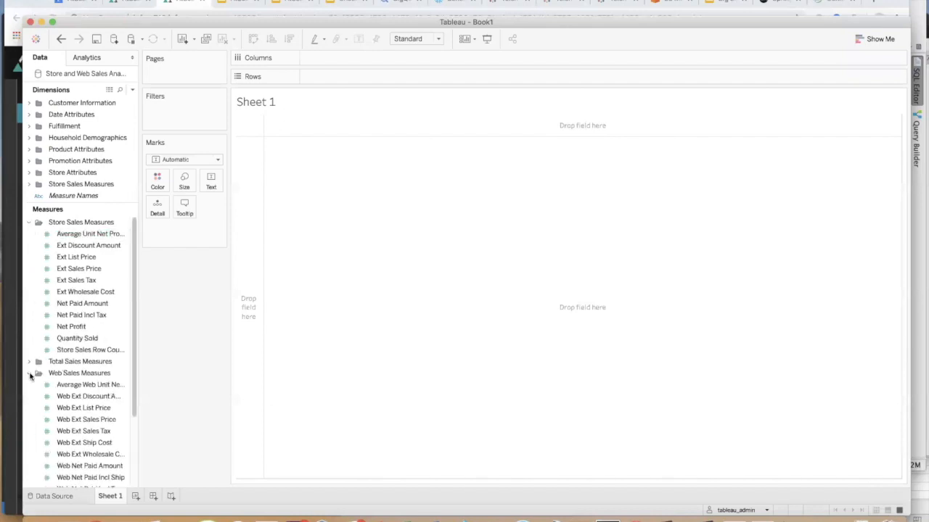
pyautogui.click(29, 373)
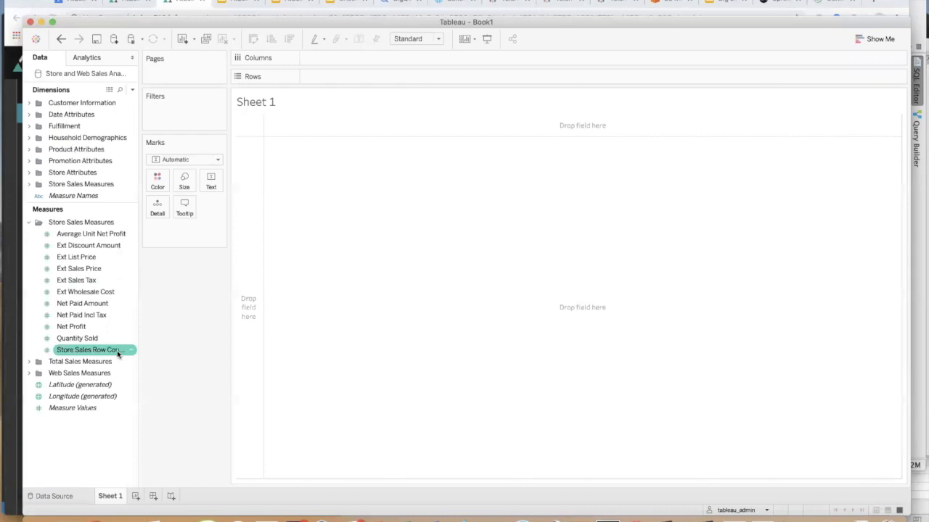
pyautogui.doubleClick(97, 351)
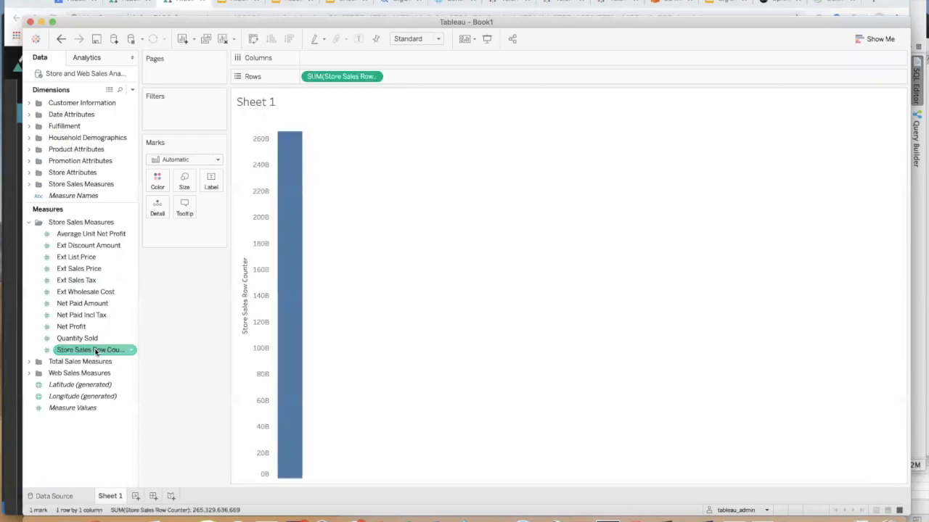
# - Switch the view to a text table and add Quantity Sold
pyautogui.click(872, 40)
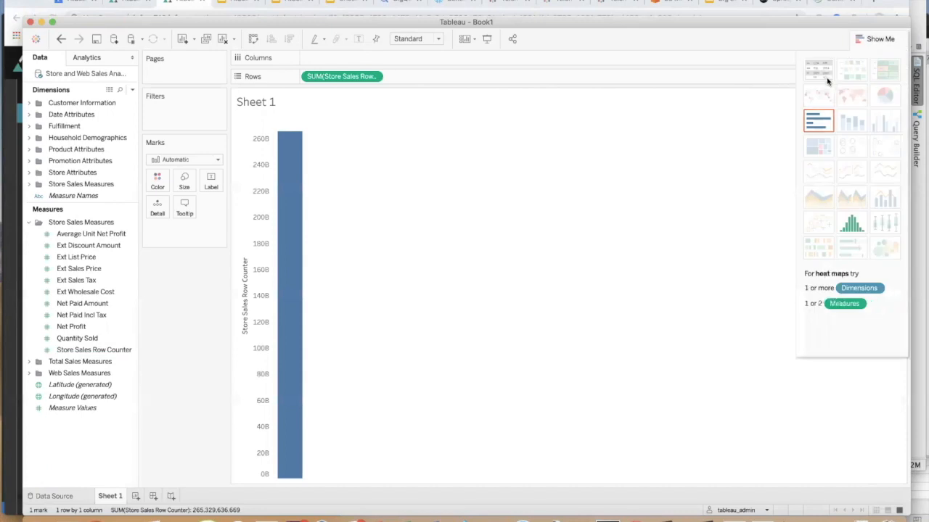
pyautogui.click(821, 72)
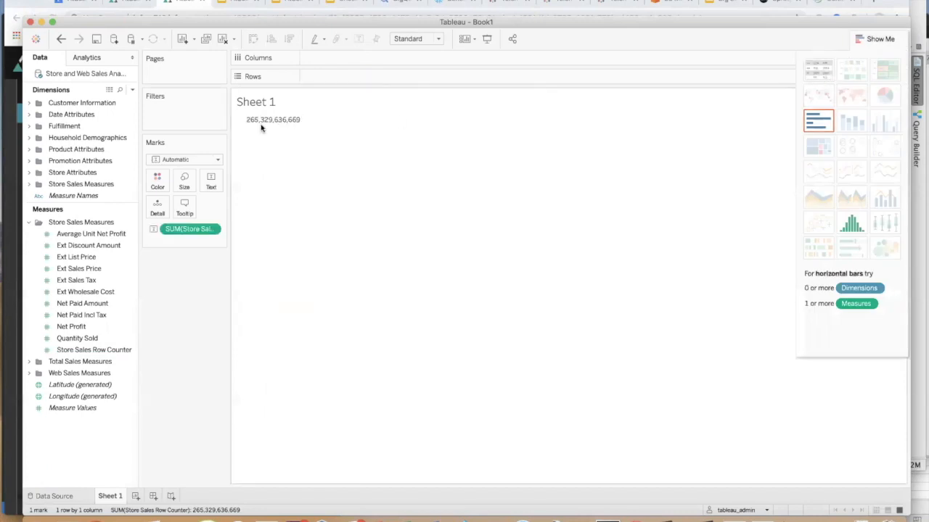
pyautogui.doubleClick(84, 338)
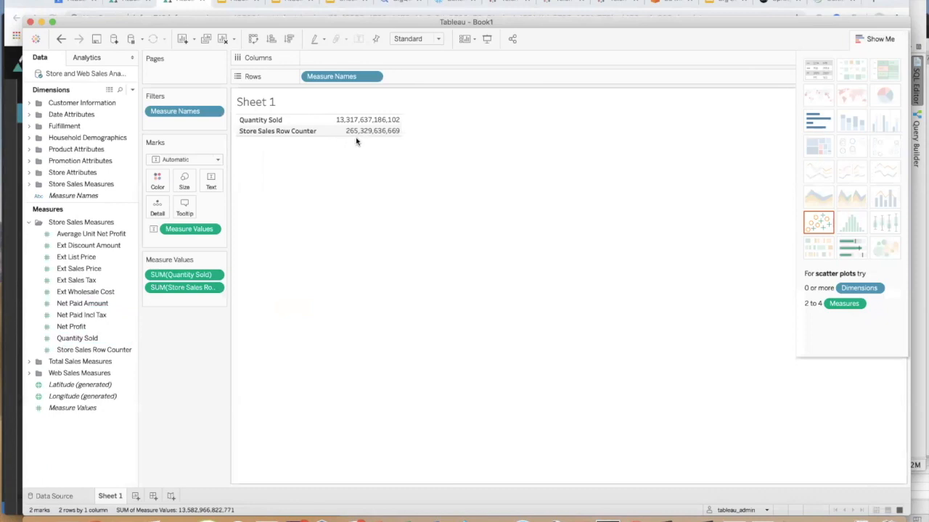
# - Remove SUM(Store Sales Row Counter) so only the Quantity Sold total remains
pyautogui.rightClick(297, 134)
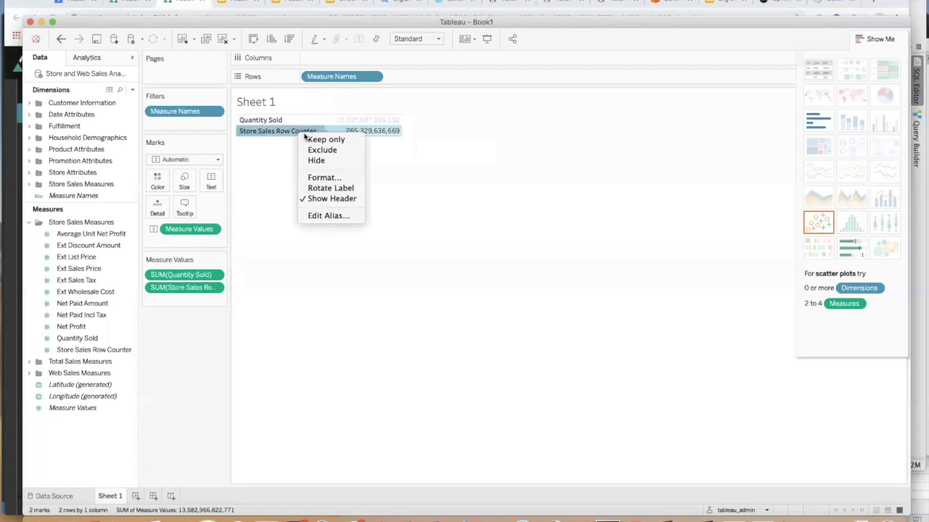
pyautogui.click(214, 287)
pyautogui.click(214, 287)
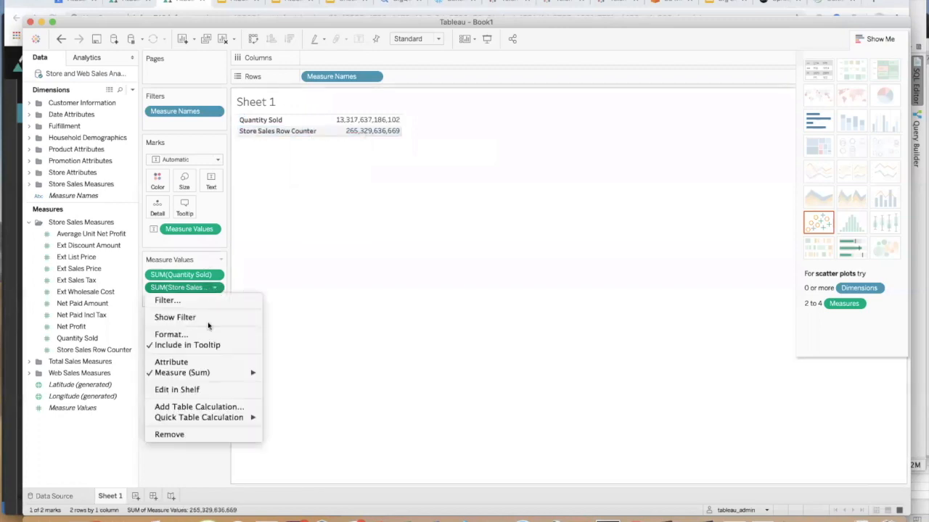
pyautogui.click(181, 435)
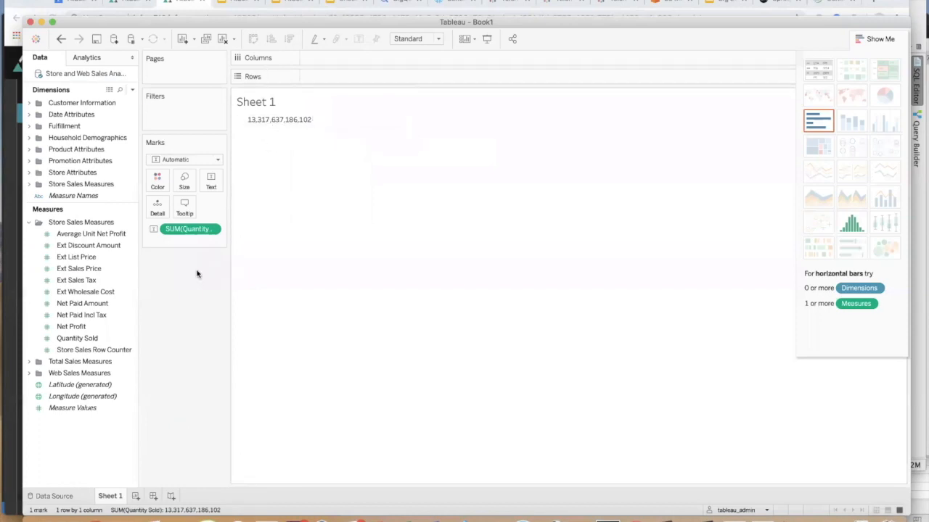
# - Add Sold Calendar Year from the Sold Time Dimension as table rows
pyautogui.click(29, 117)
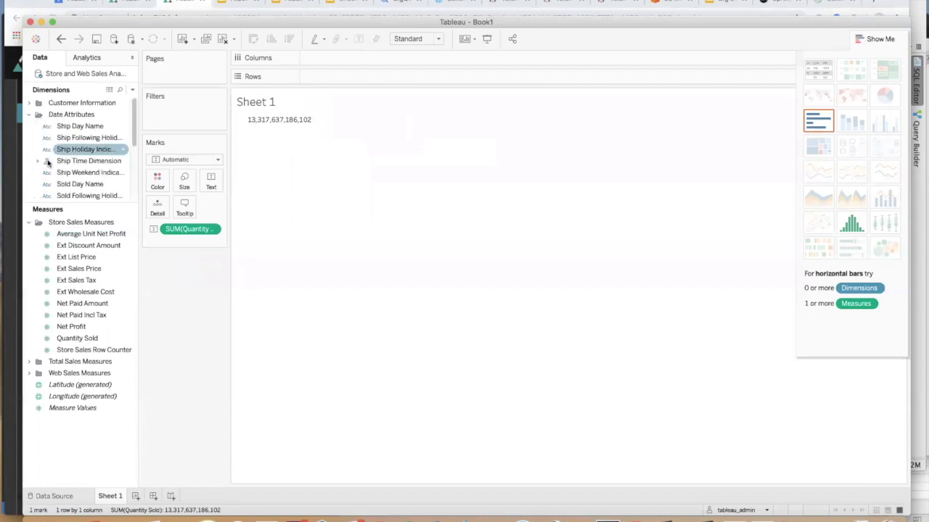
pyautogui.scroll(-5, 54, 156)
pyautogui.scroll(3, 44, 145)
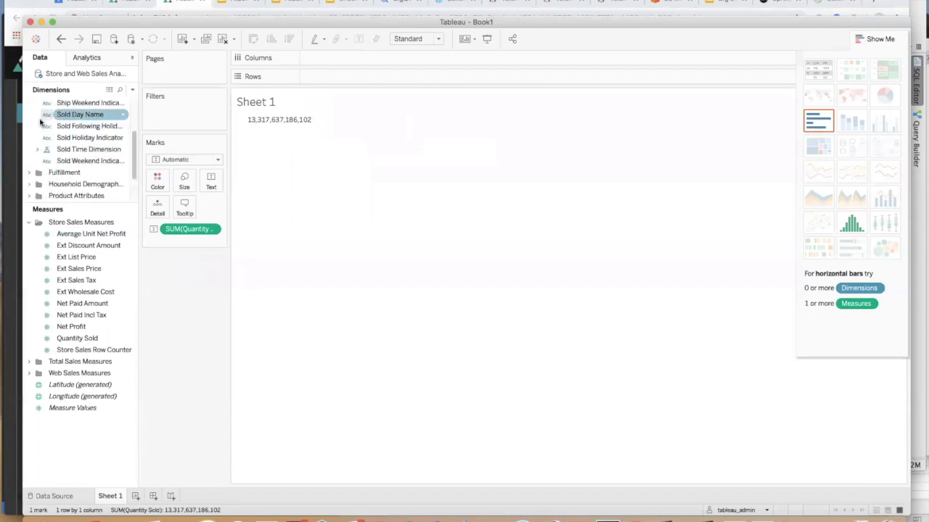
pyautogui.click(37, 151)
pyautogui.doubleClick(107, 161)
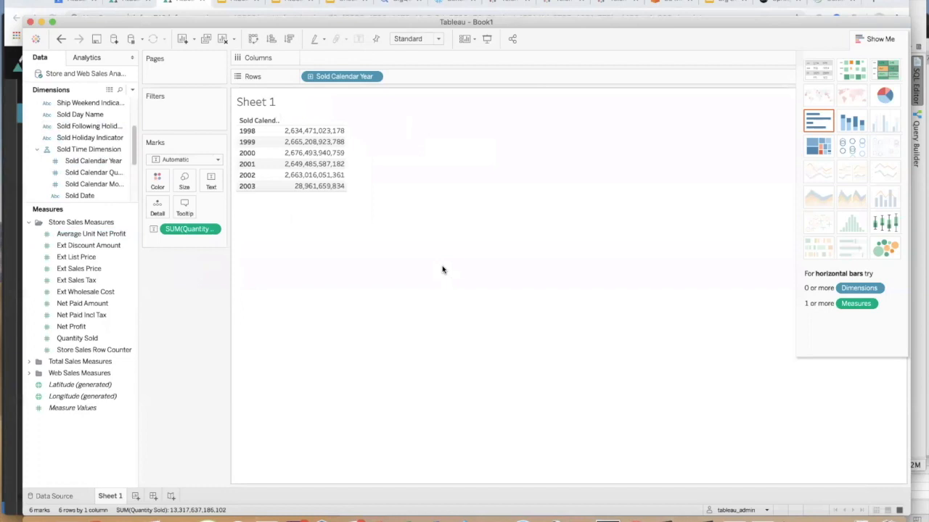
# - Add Product Category, then swap rows and columns so years run across
pyautogui.scroll(-2, 84, 182)
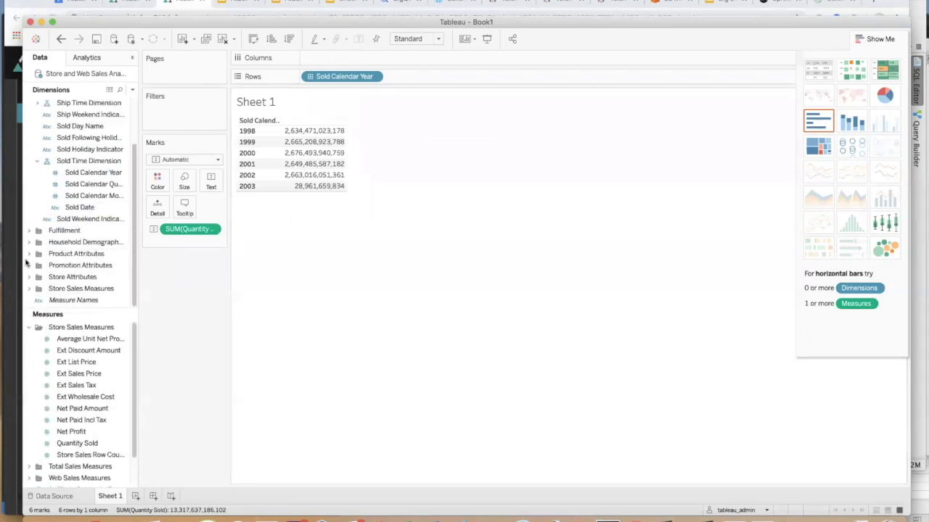
pyautogui.click(30, 254)
pyautogui.click(38, 278)
pyautogui.scroll(-2, 98, 279)
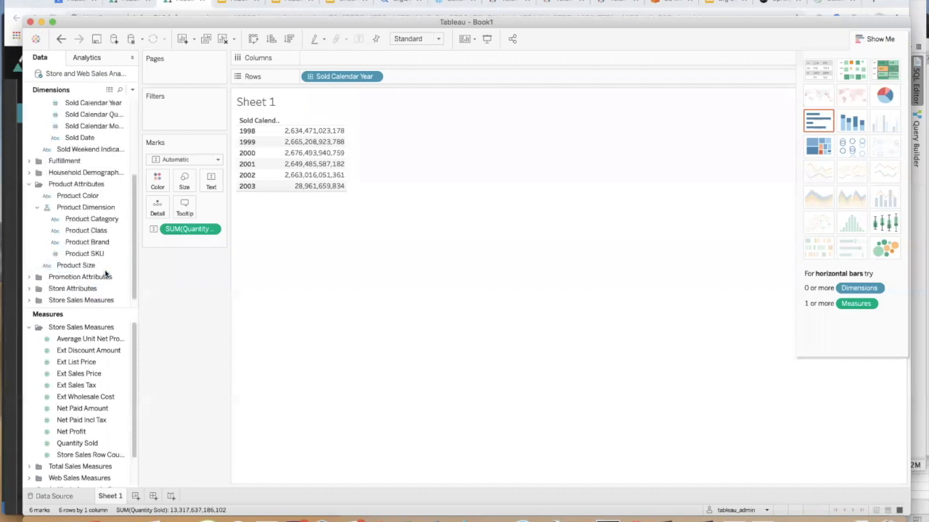
pyautogui.doubleClick(99, 220)
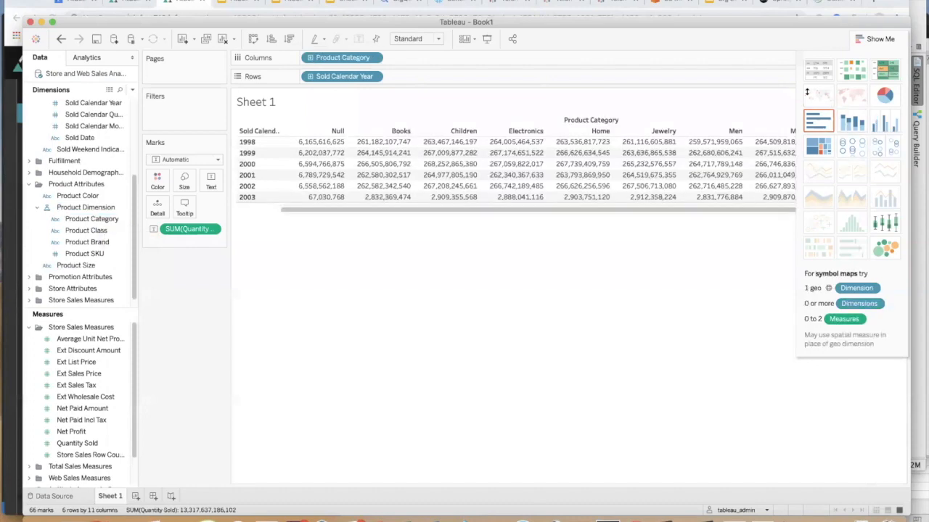
pyautogui.click(253, 39)
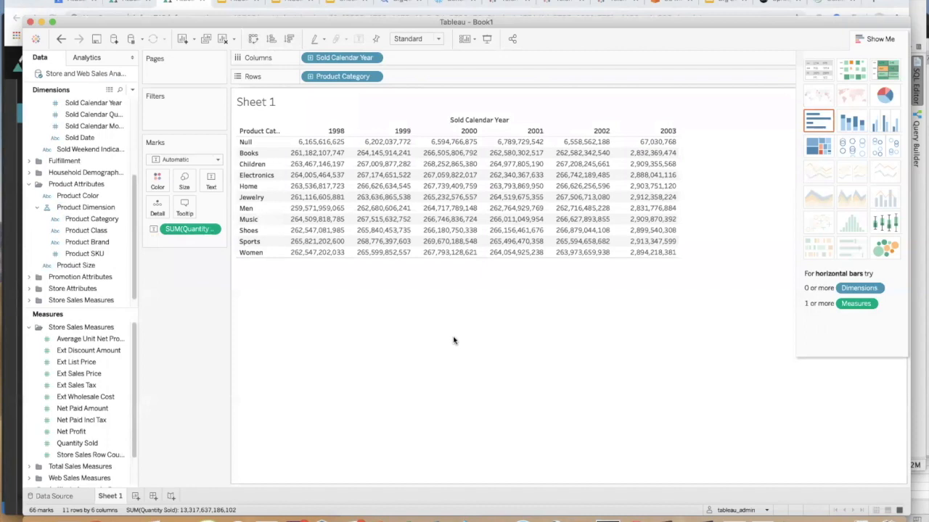
# - Filter the table to keep only the Sports category
pyautogui.rightClick(255, 242)
pyautogui.click(279, 251)
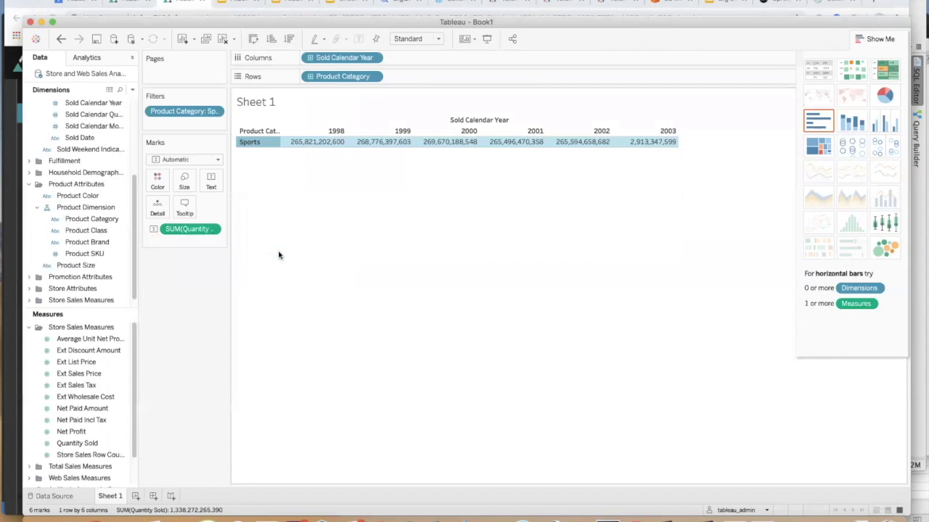
pyautogui.click(102, 232)
# - Break Sports down by Product Class and keep only golf
pyautogui.moveTo(102, 233); pyautogui.dragTo(420, 76)
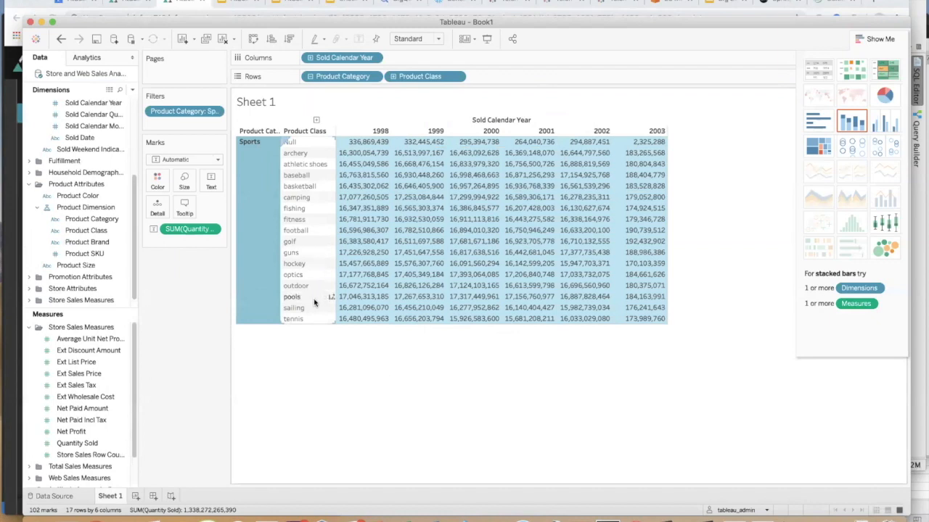
pyautogui.rightClick(300, 243)
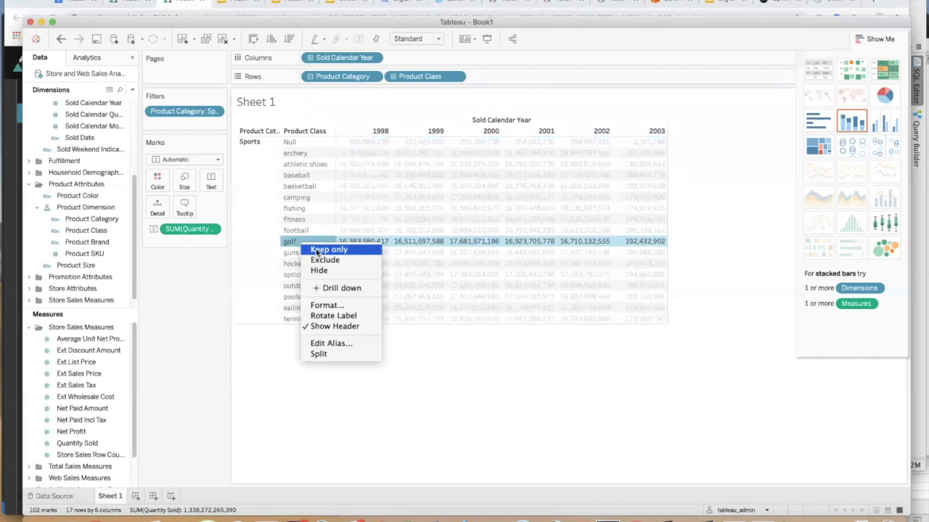
pyautogui.click(317, 252)
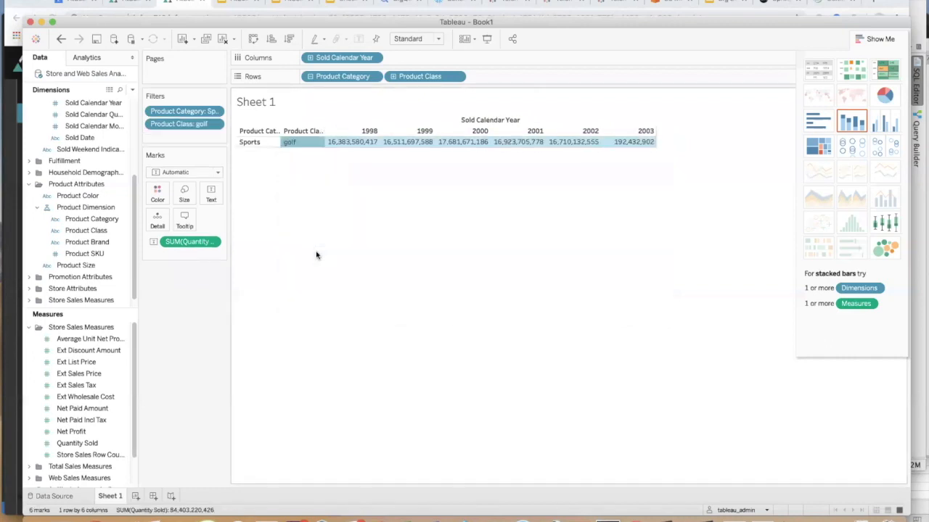
# - Add Income Band from Household Demographics as rows, then add Totals from the Analytics pane
pyautogui.click(28, 172)
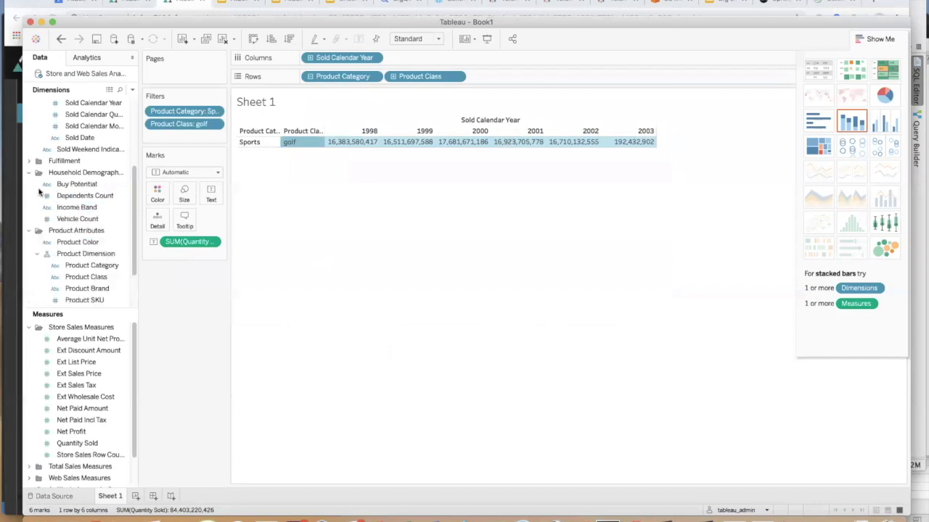
pyautogui.doubleClick(76, 207)
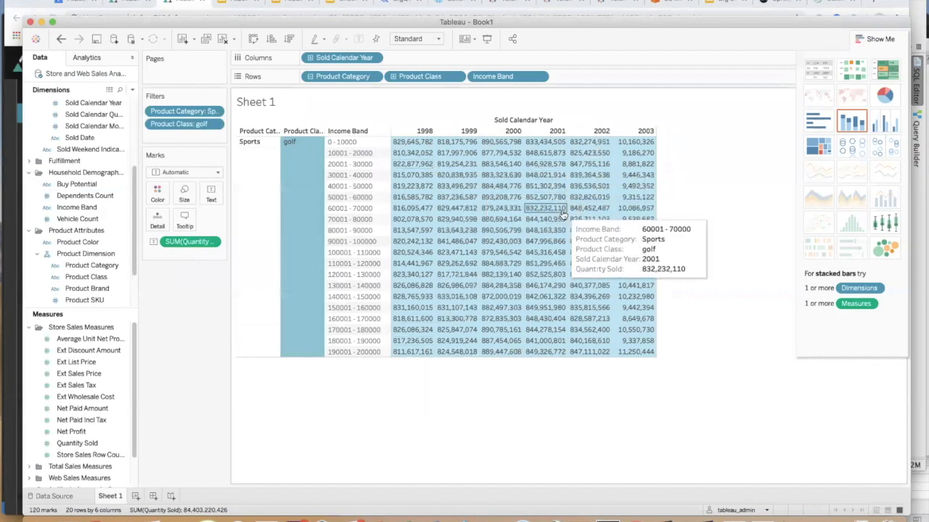
pyautogui.click(92, 60)
pyautogui.doubleClick(57, 137)
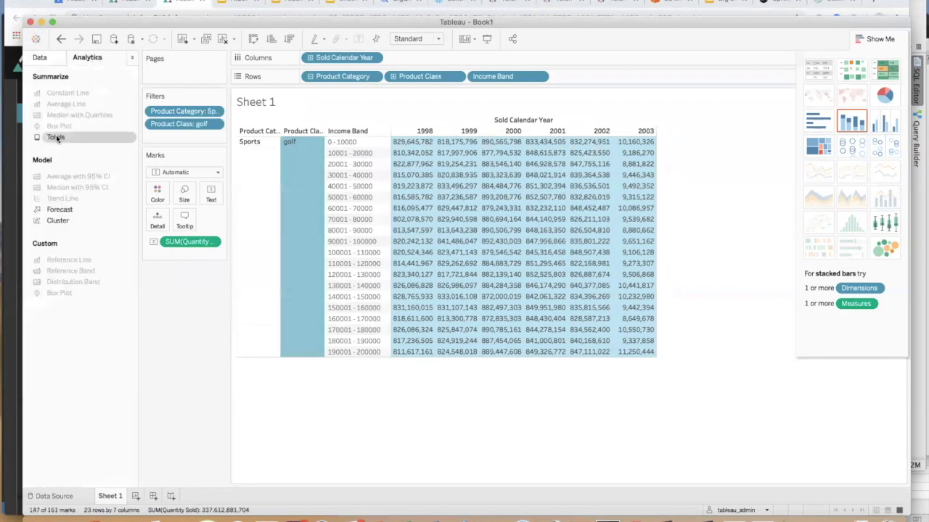
# - Back in AtScale Design Center, open the Retail Demo cube overview
pyautogui.moveTo(736, 372)
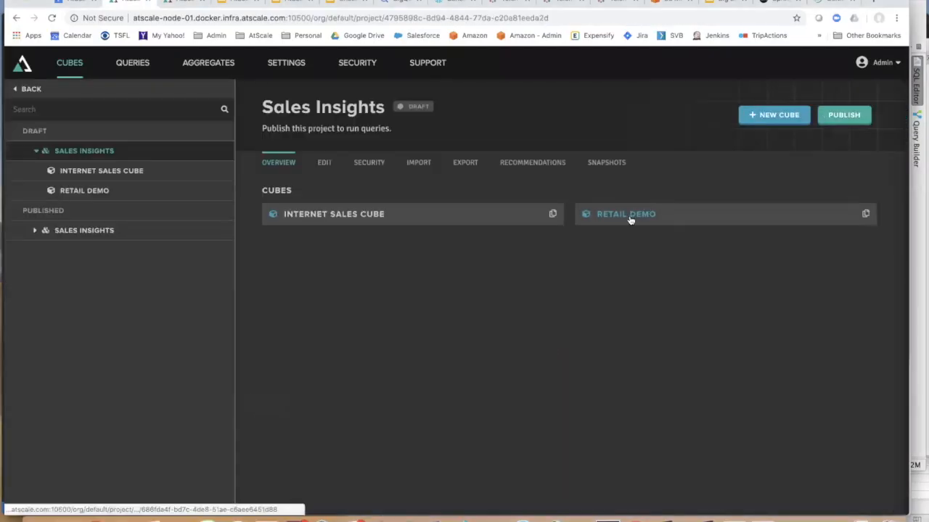
pyautogui.click(628, 214)
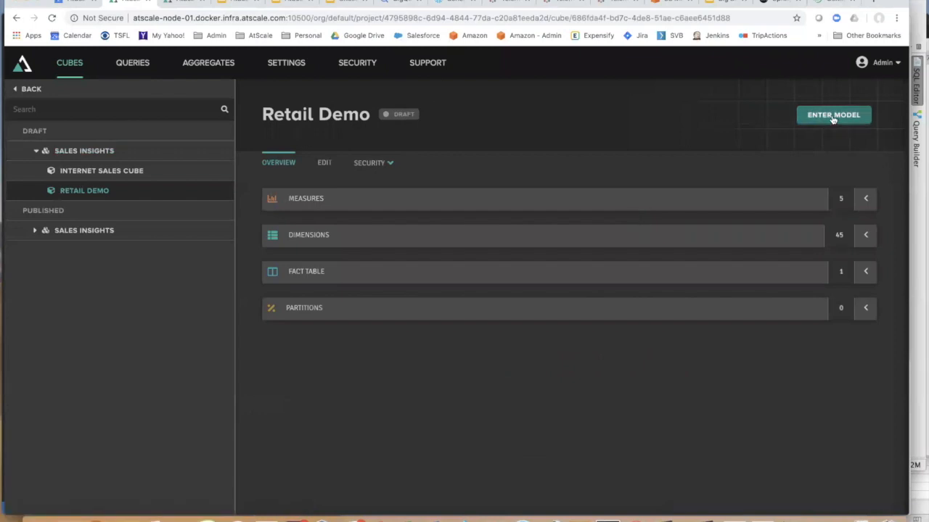
# - Enter the Retail Demo model, open the Date Dimension, and enlarge the Hierarchies panel
pyautogui.click(835, 114)
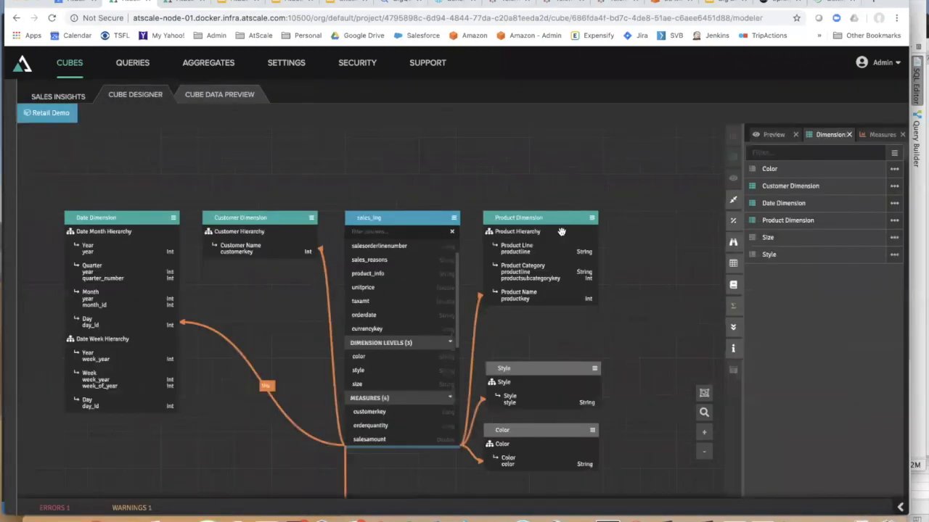
pyautogui.doubleClick(142, 217)
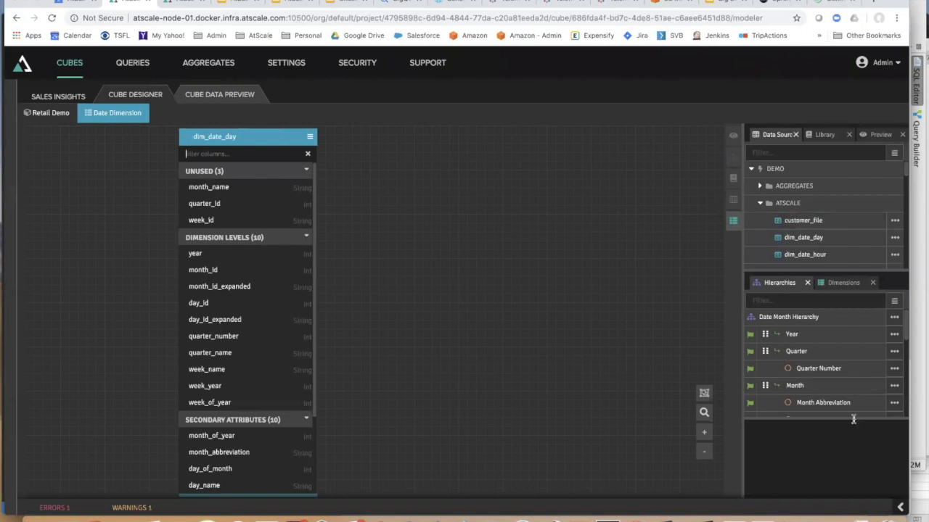
pyautogui.moveTo(853, 419); pyautogui.dragTo(826, 498)
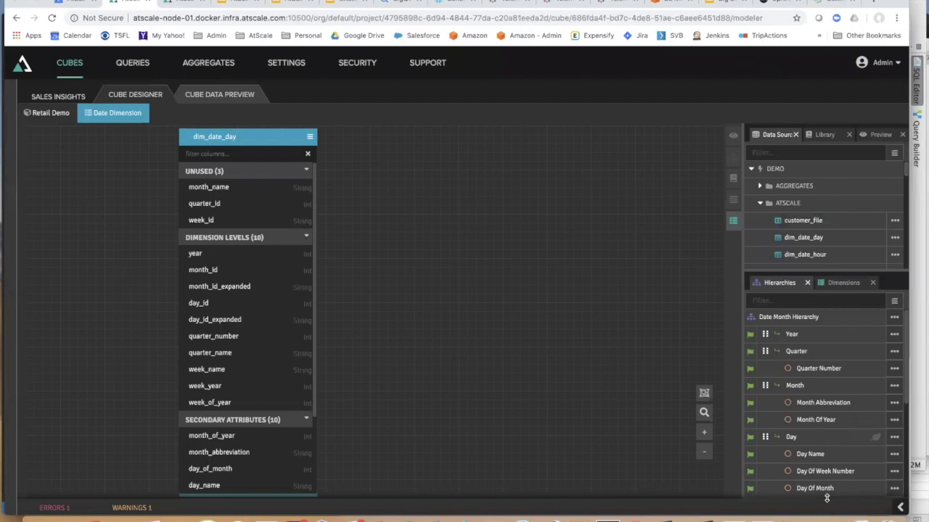